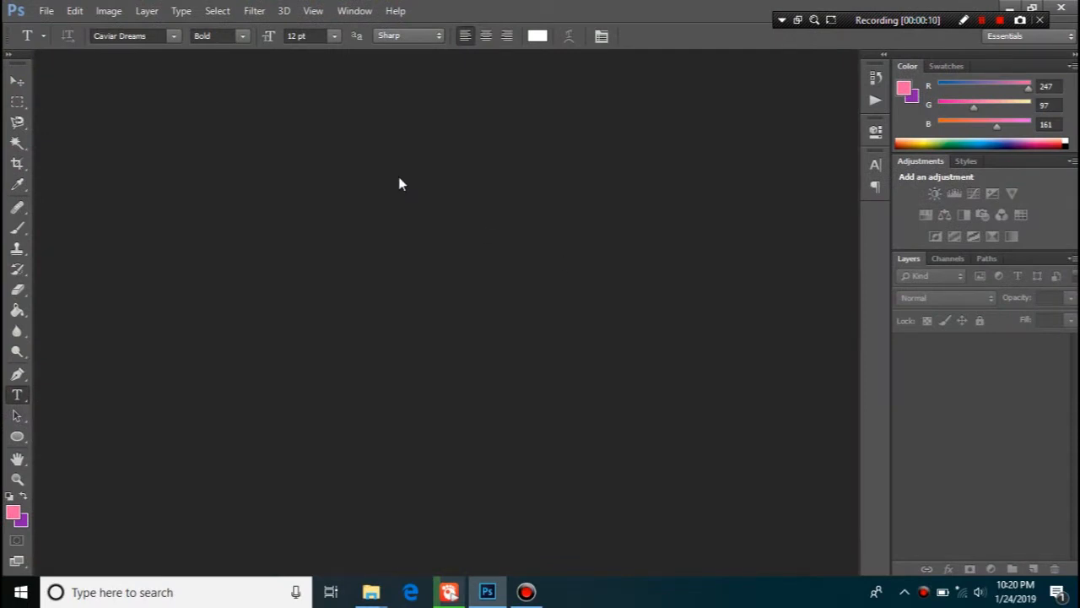
# Create a new white RGB document 2160 pixels wide and 720 pixels high at 300 pixels/inch
pyautogui.hotkey('ctrl', 'n')
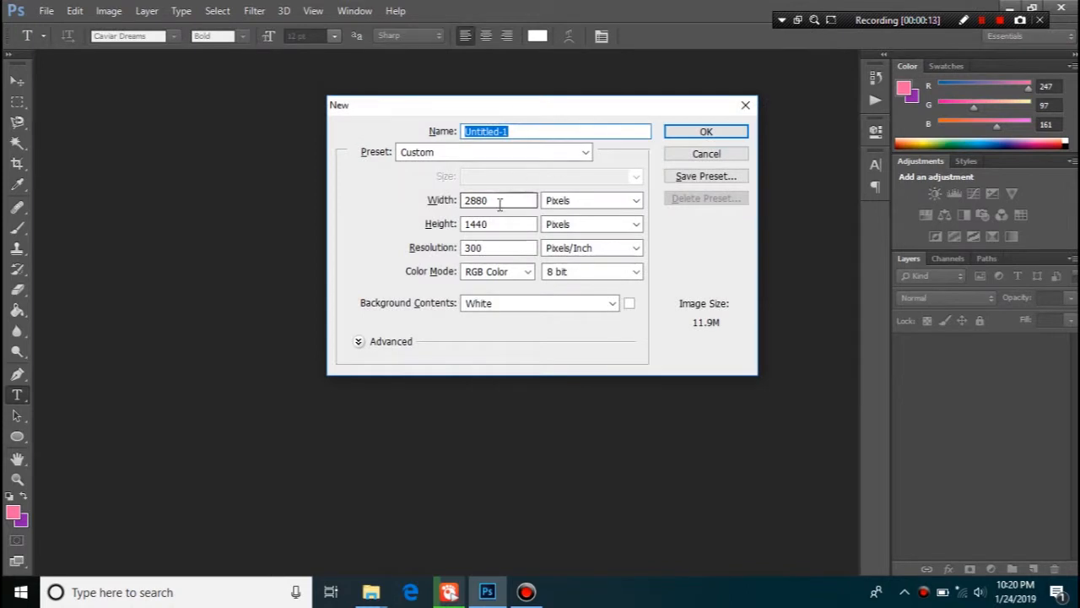
pyautogui.moveTo(502, 199); pyautogui.dragTo(427, 204)
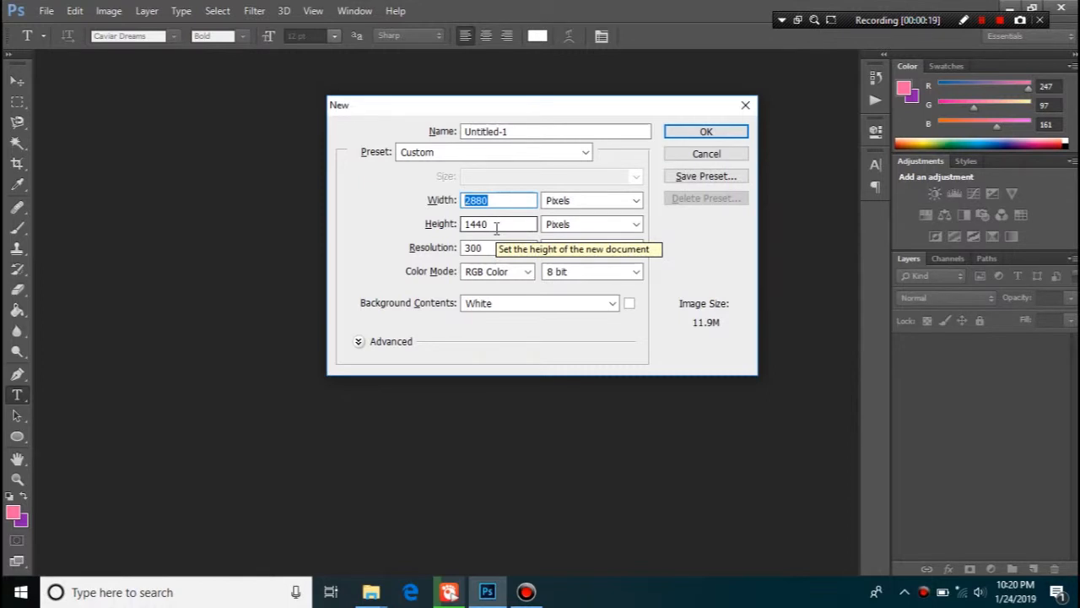
pyautogui.moveTo(496, 228); pyautogui.dragTo(430, 223)
pyautogui.write('720')
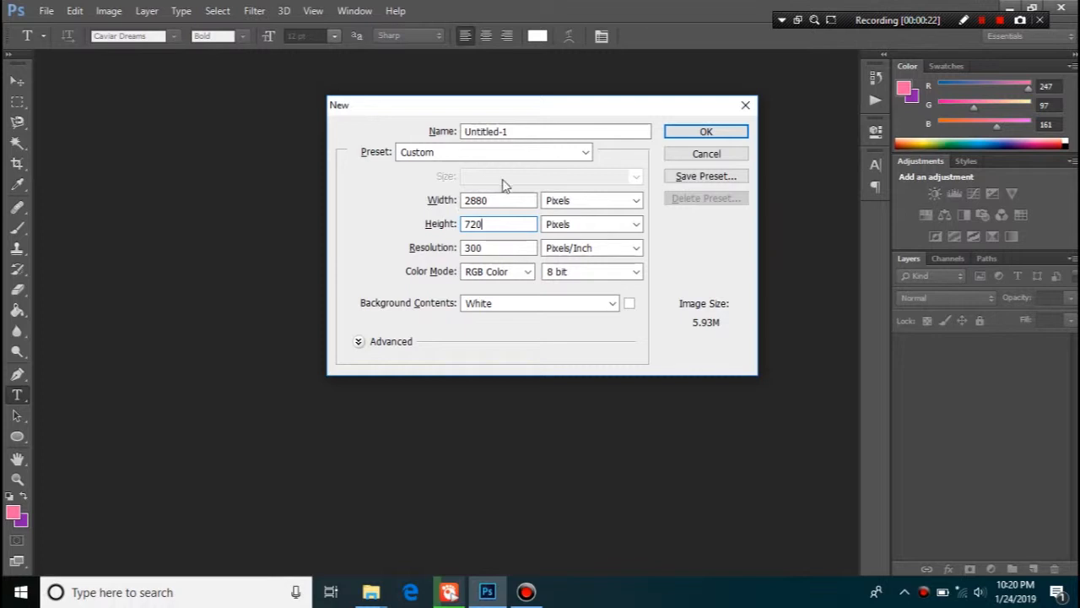
pyautogui.moveTo(506, 201); pyautogui.dragTo(444, 204)
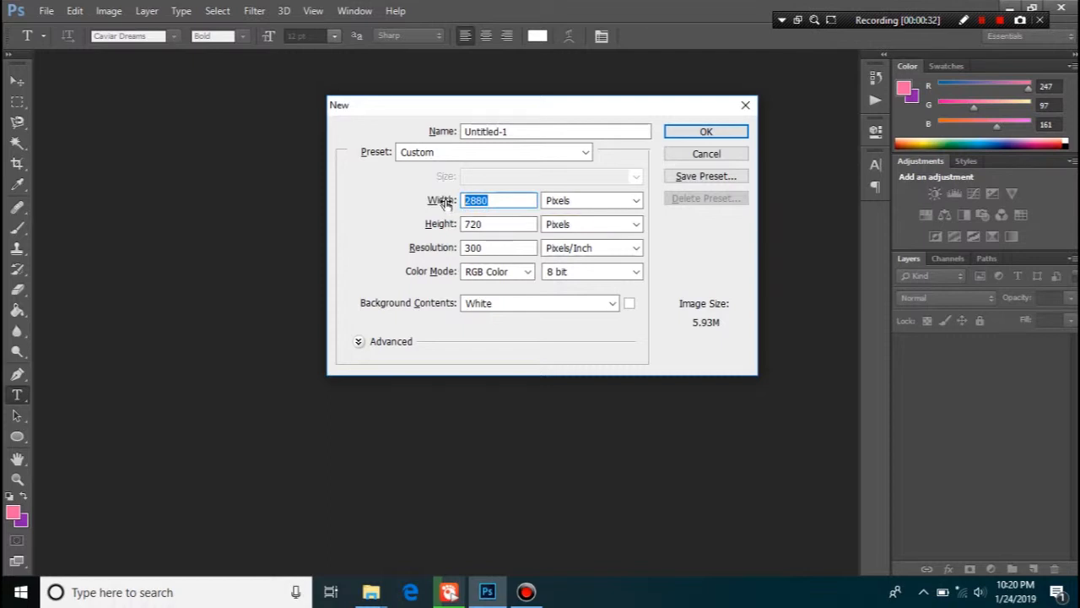
pyautogui.write('2160')
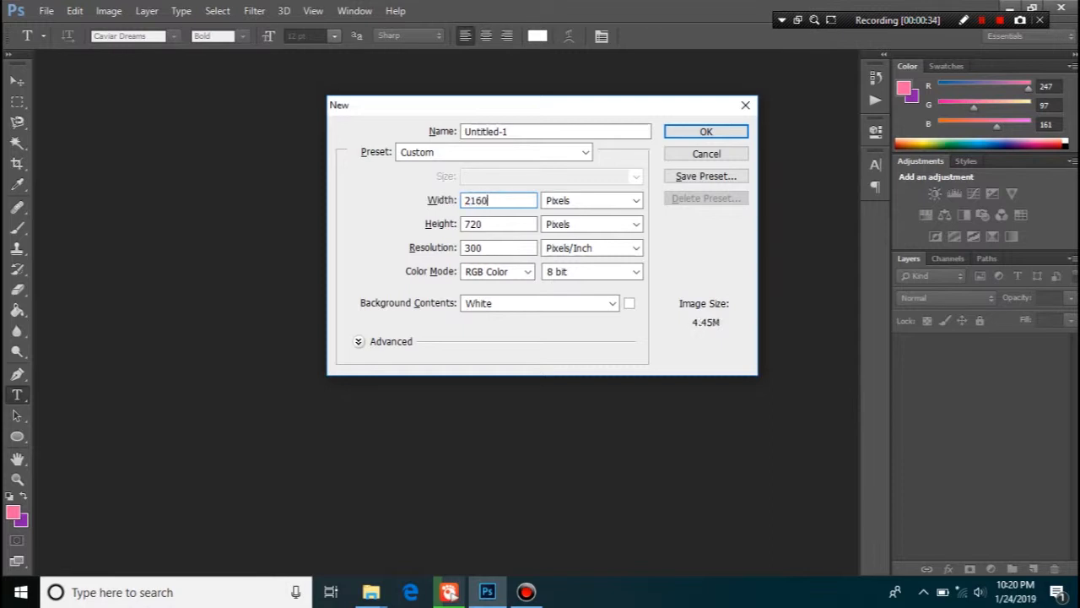
pyautogui.click(694, 133)
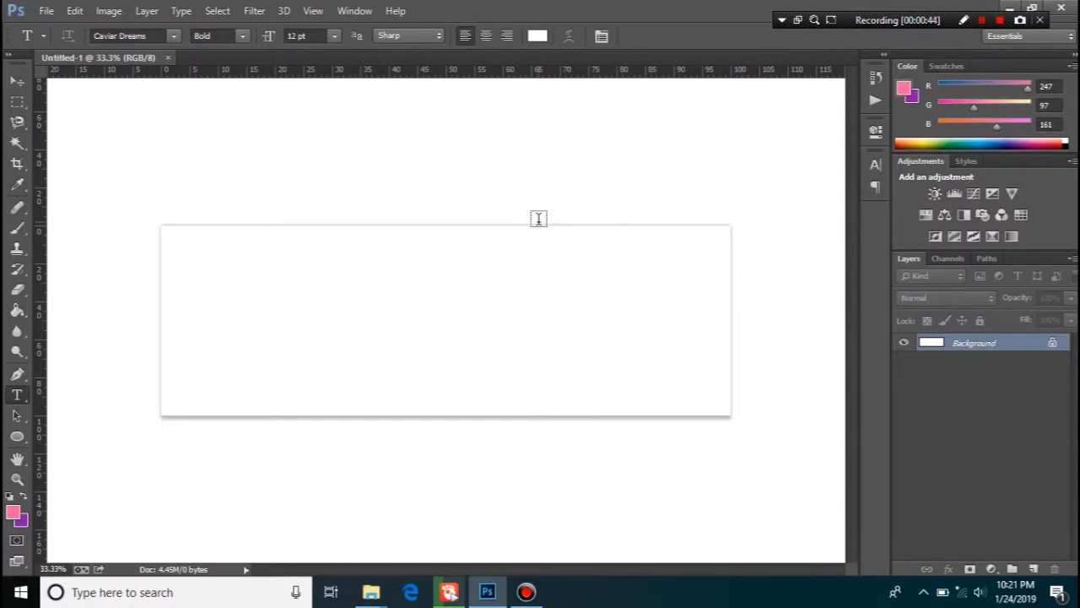
# Add a vertical and a horizontal guide through the canvas centre, plus vertical guides at 30% and about 74% of the width
pyautogui.hotkey('ctrl', '+')
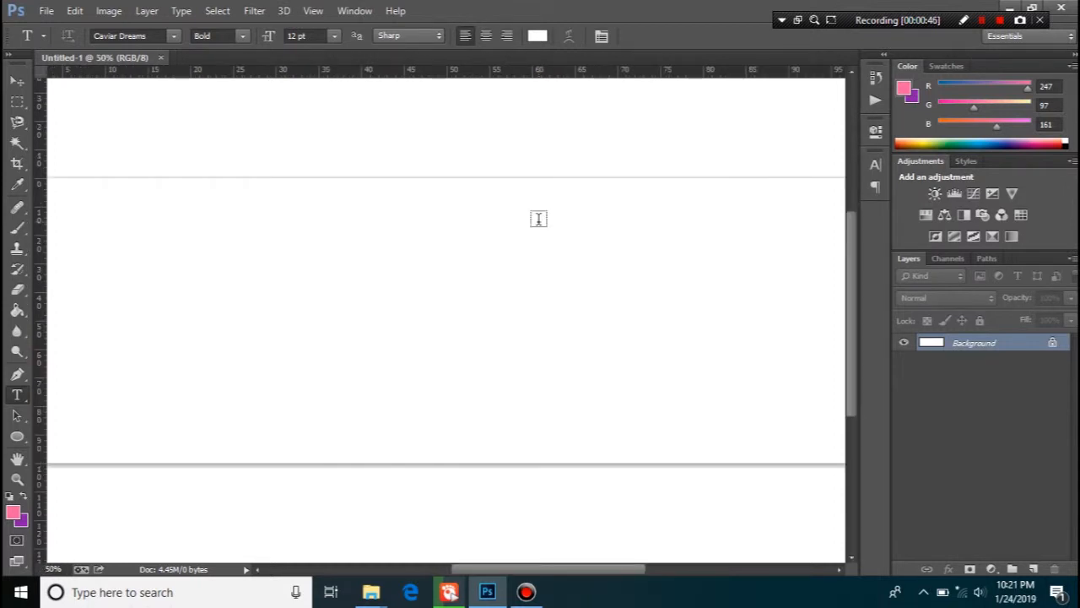
pyautogui.hotkey('ctrl', '-')
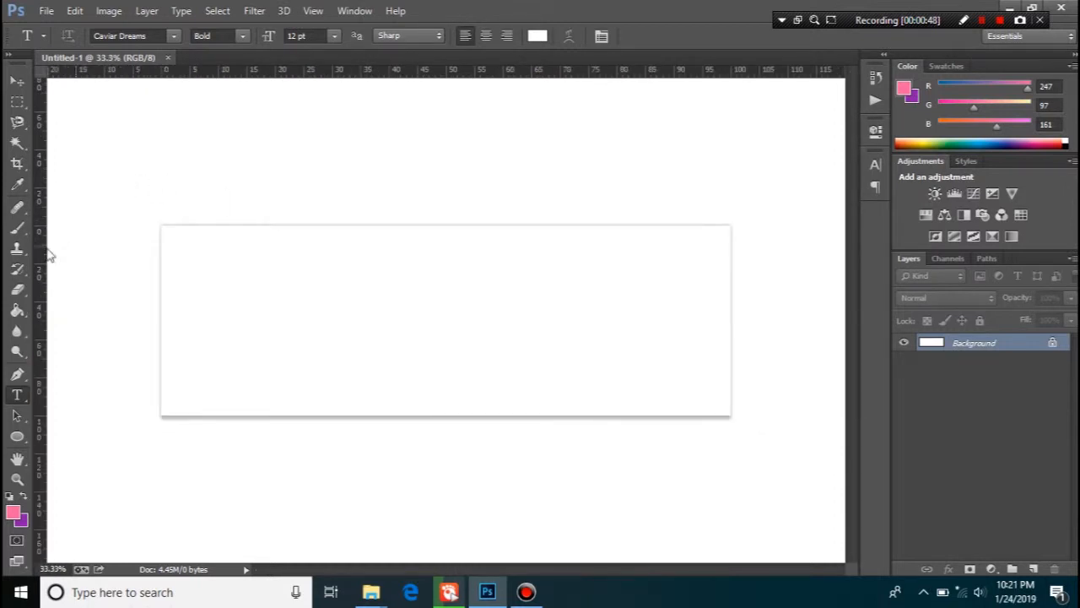
pyautogui.moveTo(40, 258); pyautogui.dragTo(447, 282)
pyautogui.moveTo(453, 74); pyautogui.dragTo(465, 320)
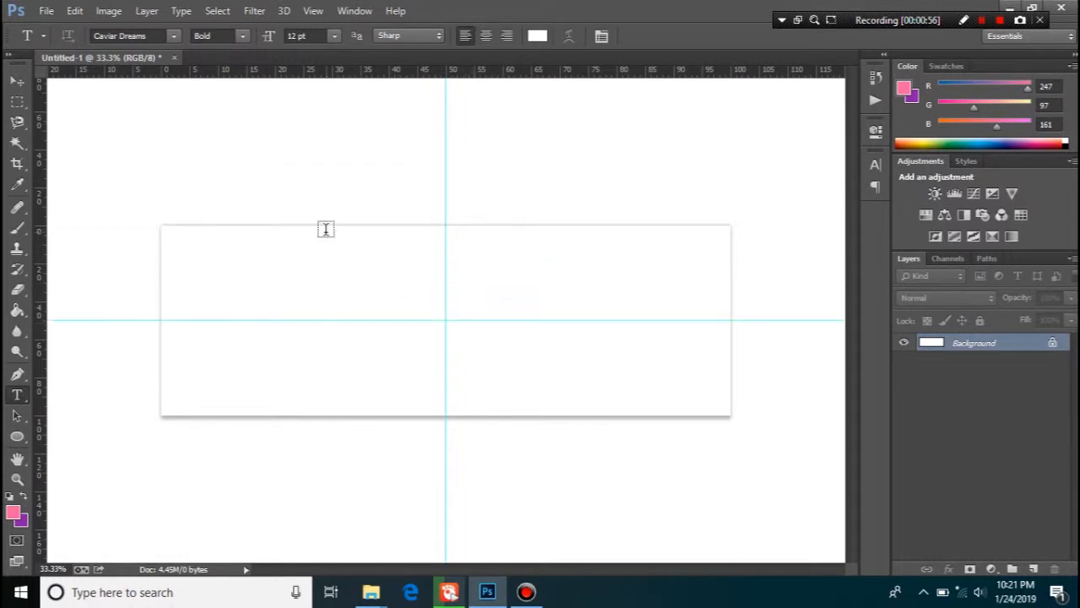
pyautogui.moveTo(38, 282); pyautogui.dragTo(332, 351)
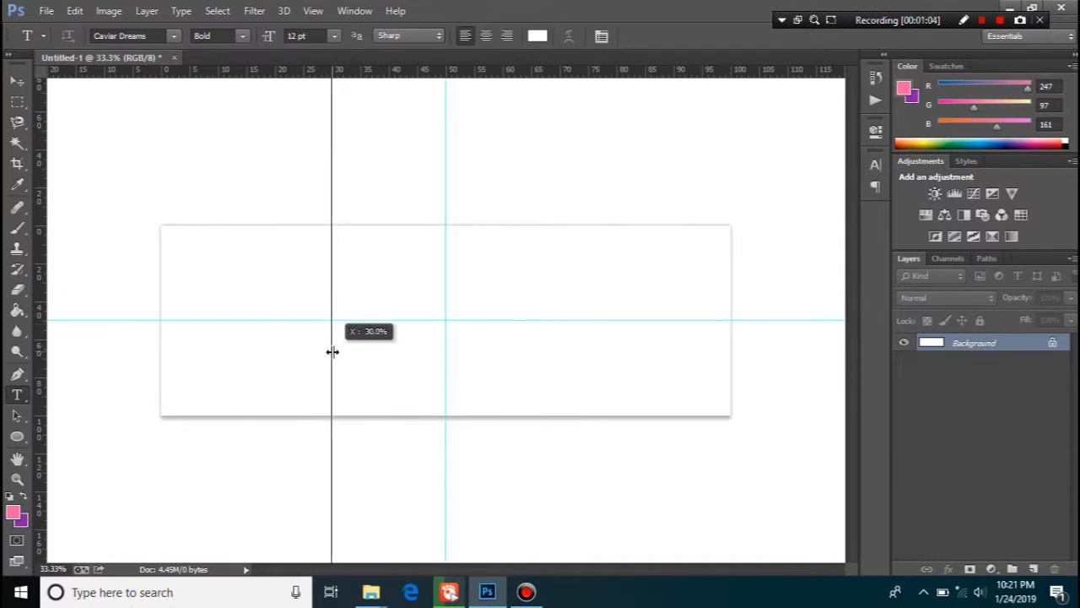
pyautogui.moveTo(333, 351); pyautogui.dragTo(333, 351)
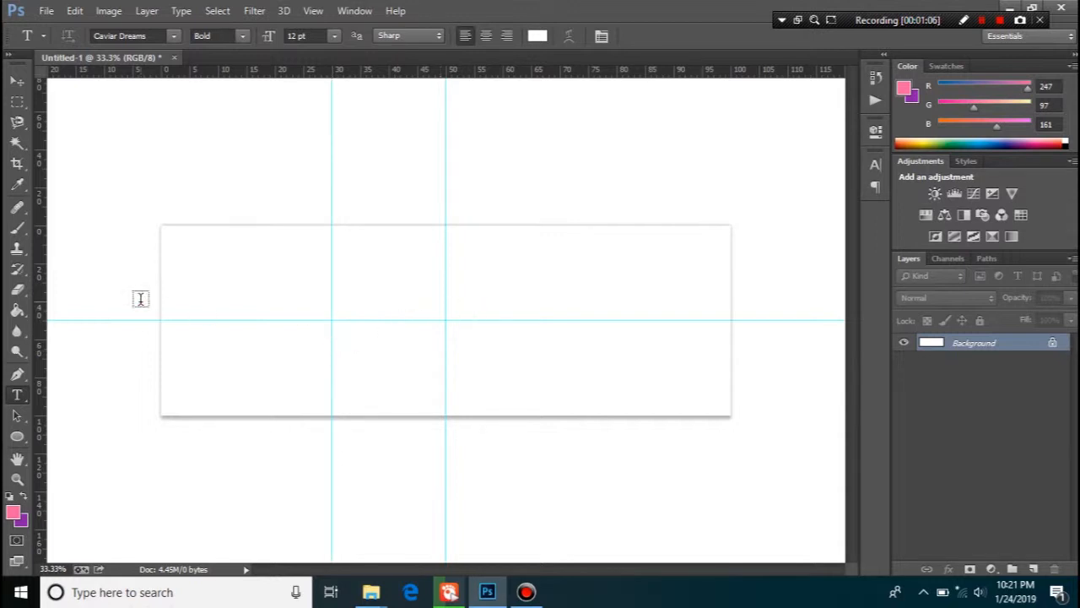
pyautogui.moveTo(42, 325); pyautogui.dragTo(583, 338)
# Switch the ruler units to pixels and move the two outer vertical guides to about 720 and 1440 pixels
pyautogui.click(18, 81)
pyautogui.rightClick(308, 71)
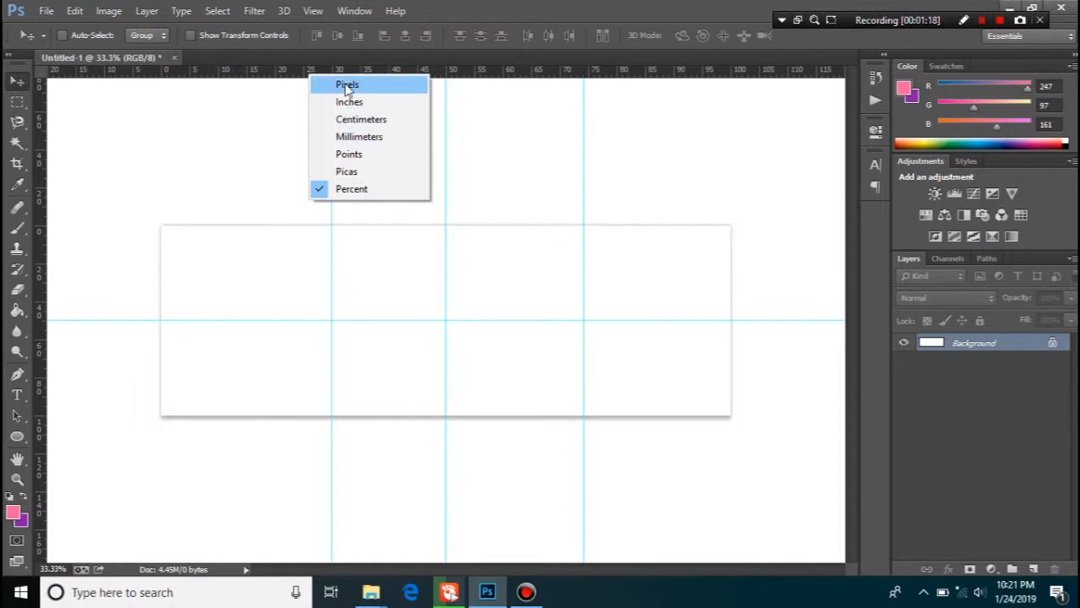
pyautogui.click(347, 85)
pyautogui.moveTo(332, 192); pyautogui.dragTo(352, 197)
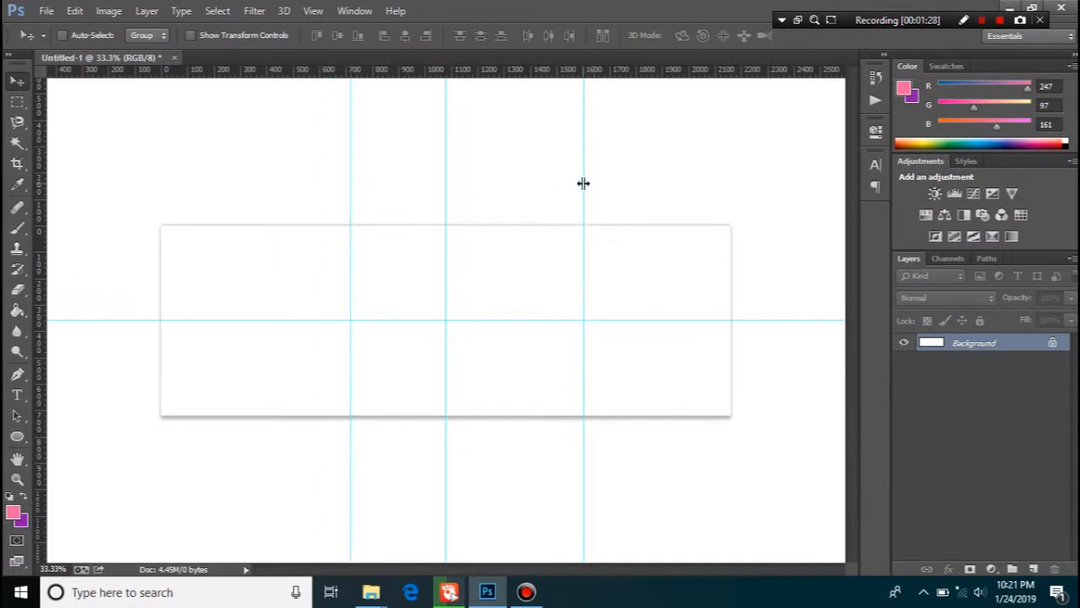
pyautogui.moveTo(586, 183); pyautogui.dragTo(540, 194)
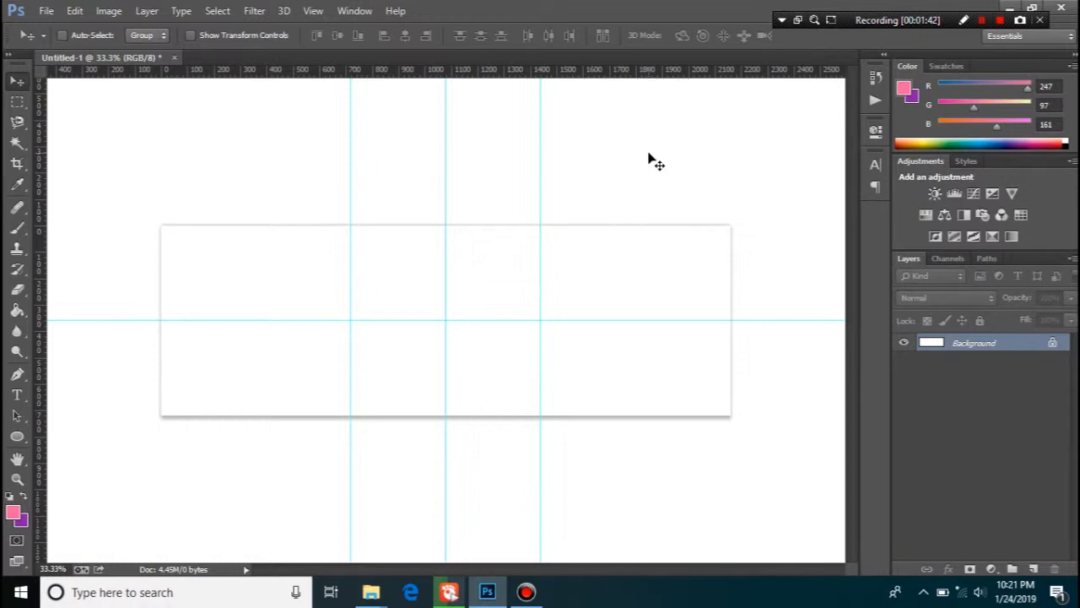
# Open SONY VAIO Wallpaper (1) from the New folder in Pictures and bring its image into the Untitled-1 document
pyautogui.hotkey('ctrl', 'o')
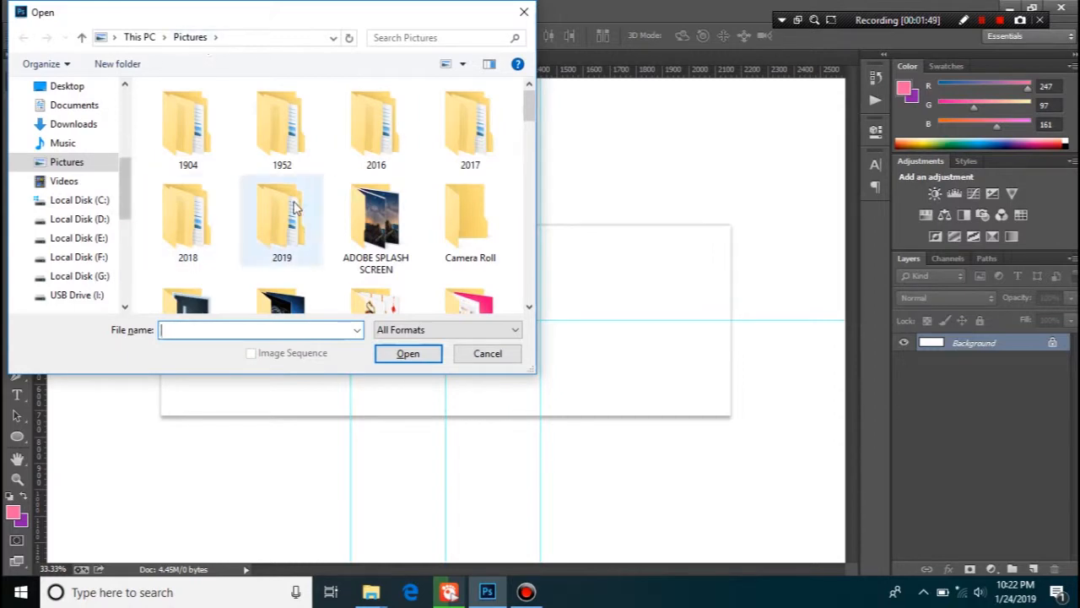
pyautogui.doubleClick(280, 303)
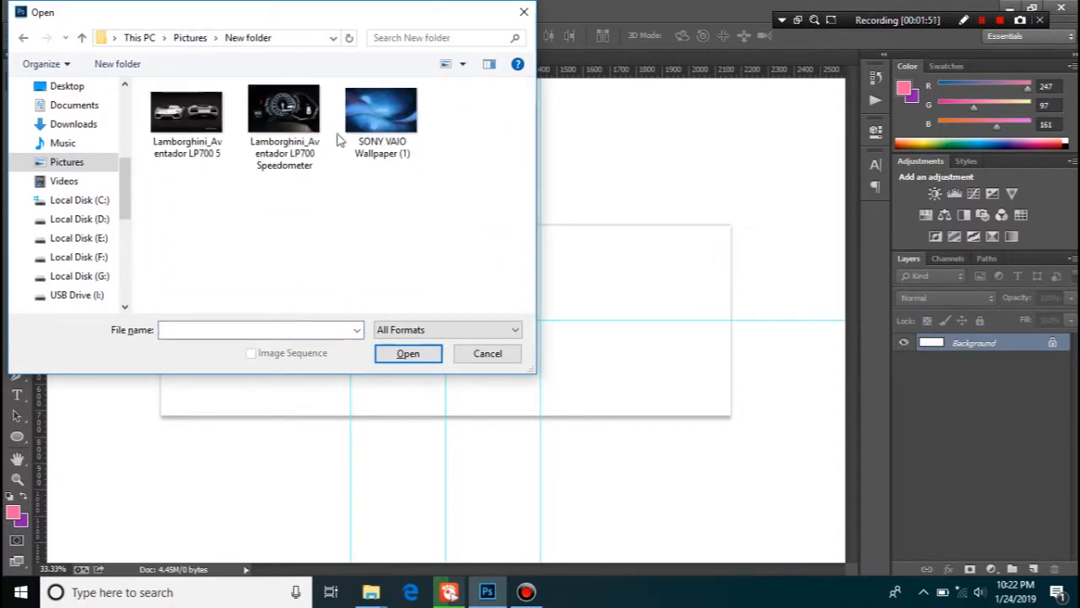
pyautogui.doubleClick(385, 150)
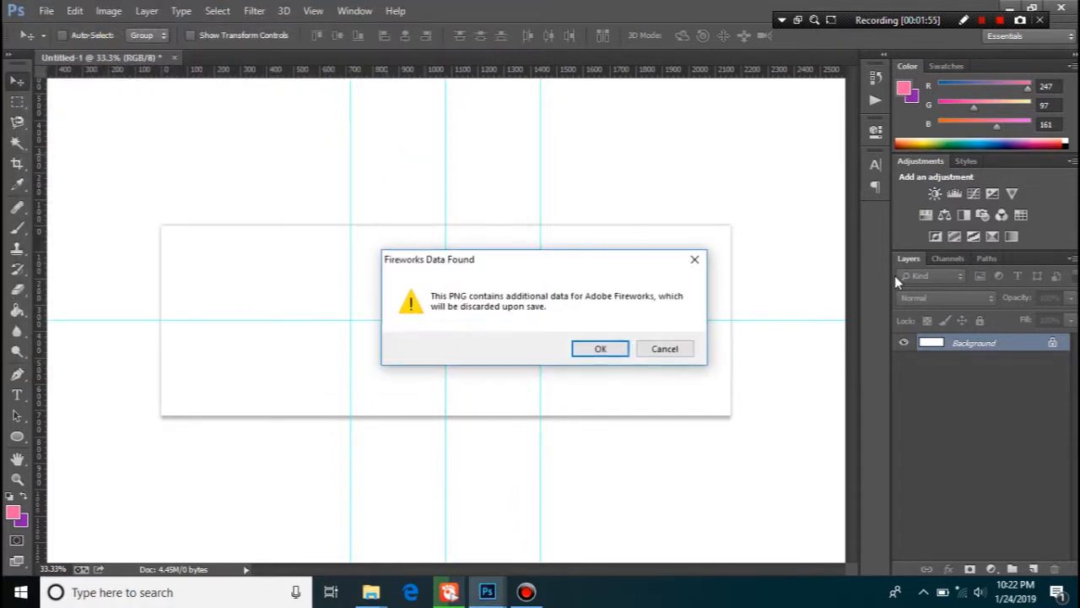
pyautogui.click(595, 347)
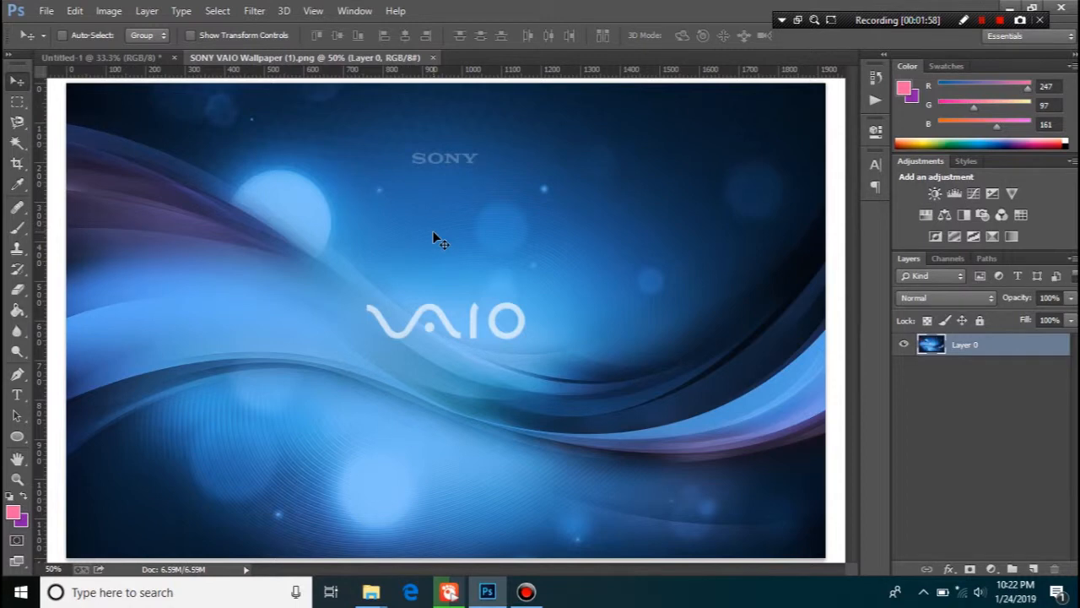
pyautogui.moveTo(434, 232)
pyautogui.mouseDown()
pyautogui.moveTo(193, 68)
pyautogui.moveTo(134, 61)
pyautogui.moveTo(418, 222)
pyautogui.mouseUp()
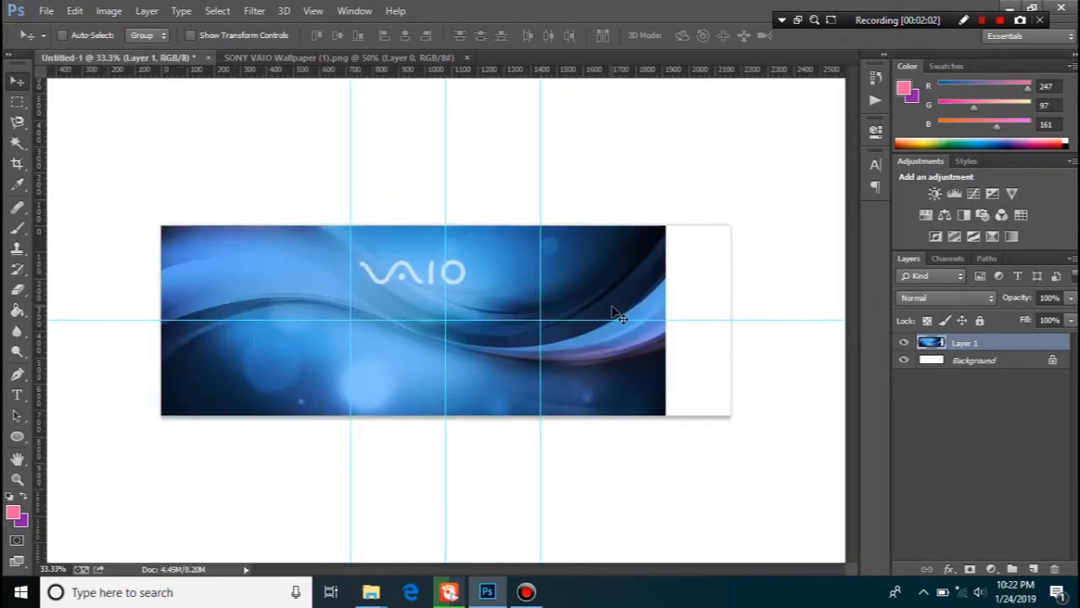
# Scale the wallpaper layer to about 115% so it covers the canvas and centre it on the guides
pyautogui.hotkey('ctrl', 't')
pyautogui.moveTo(672, 433); pyautogui.dragTo(544, 351)
pyautogui.moveTo(517, 291); pyautogui.dragTo(532, 346)
pyautogui.moveTo(541, 398); pyautogui.dragTo(757, 492)
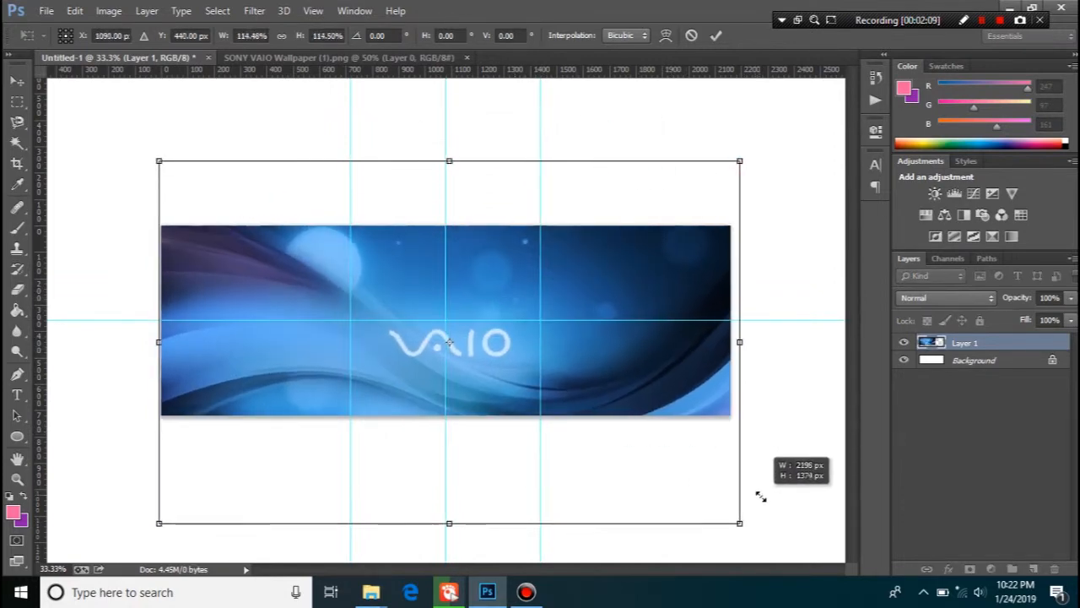
pyautogui.moveTo(691, 402); pyautogui.dragTo(686, 389)
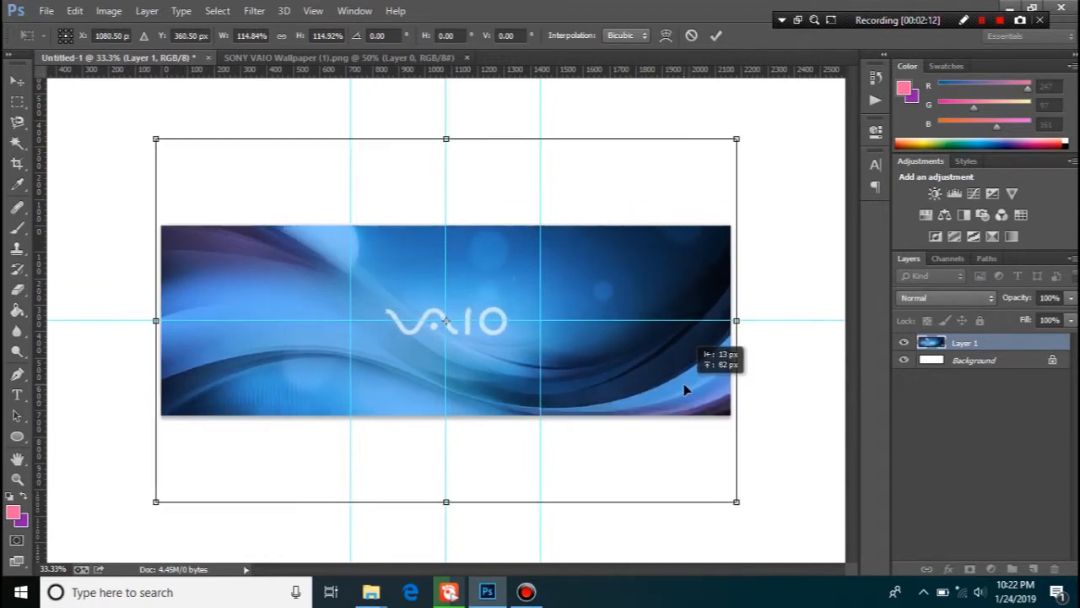
pyautogui.press('Left')
pyautogui.press('Up')
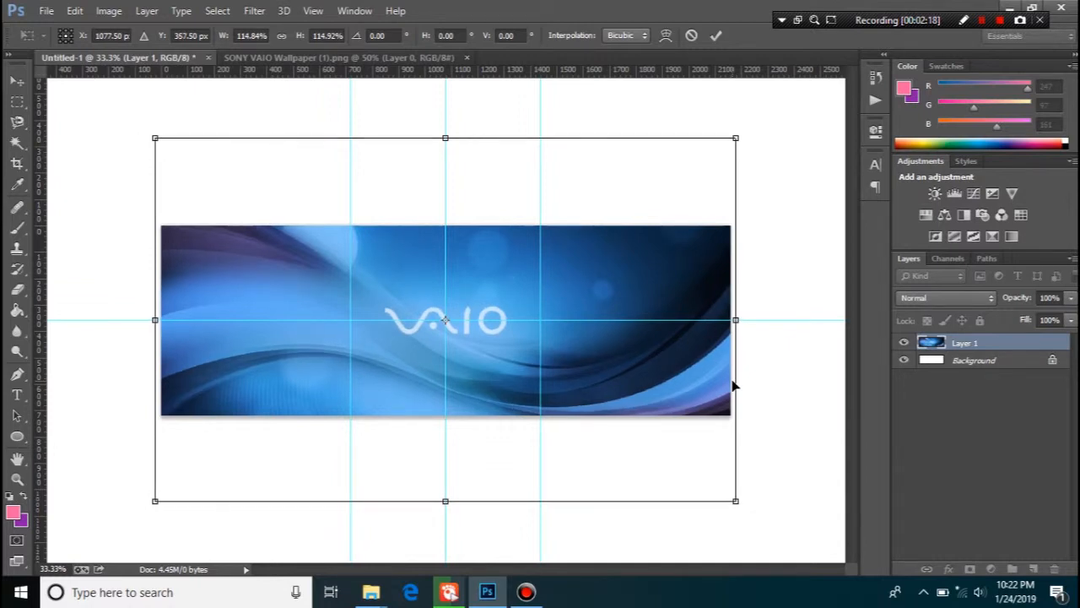
pyautogui.press('Return')
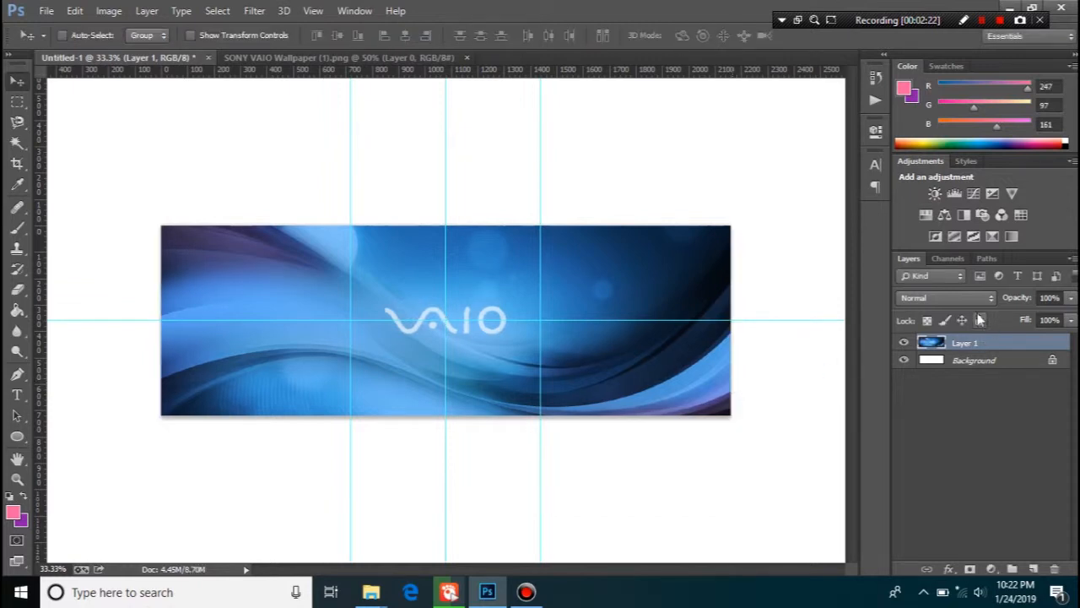
# Apply a Gaussian Blur with a 15-pixel radius to the wallpaper layer
pyautogui.click(254, 10)
pyautogui.moveTo(342, 185)
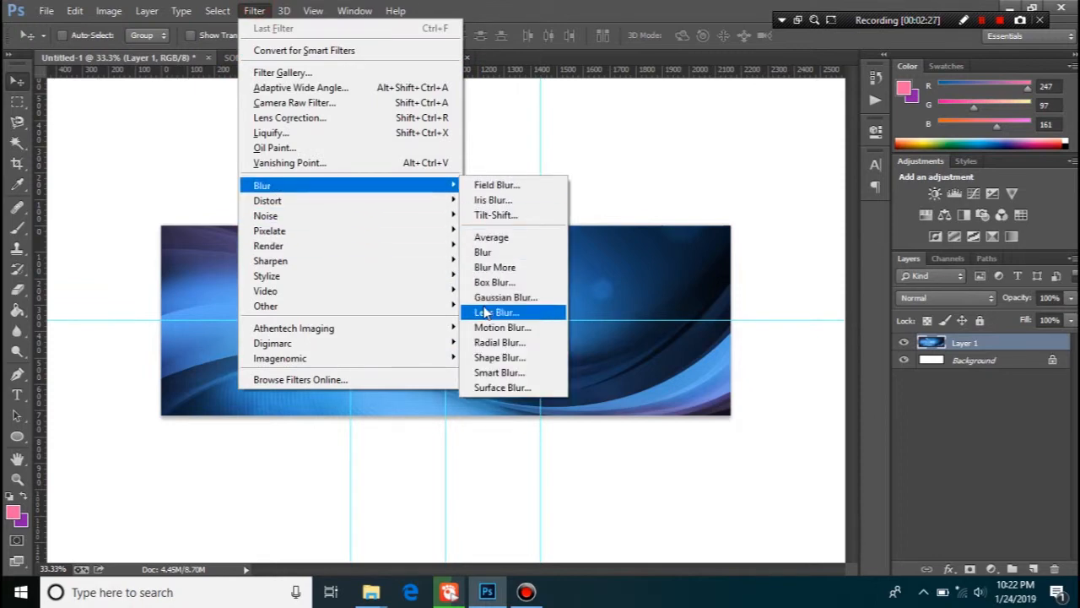
pyautogui.click(494, 297)
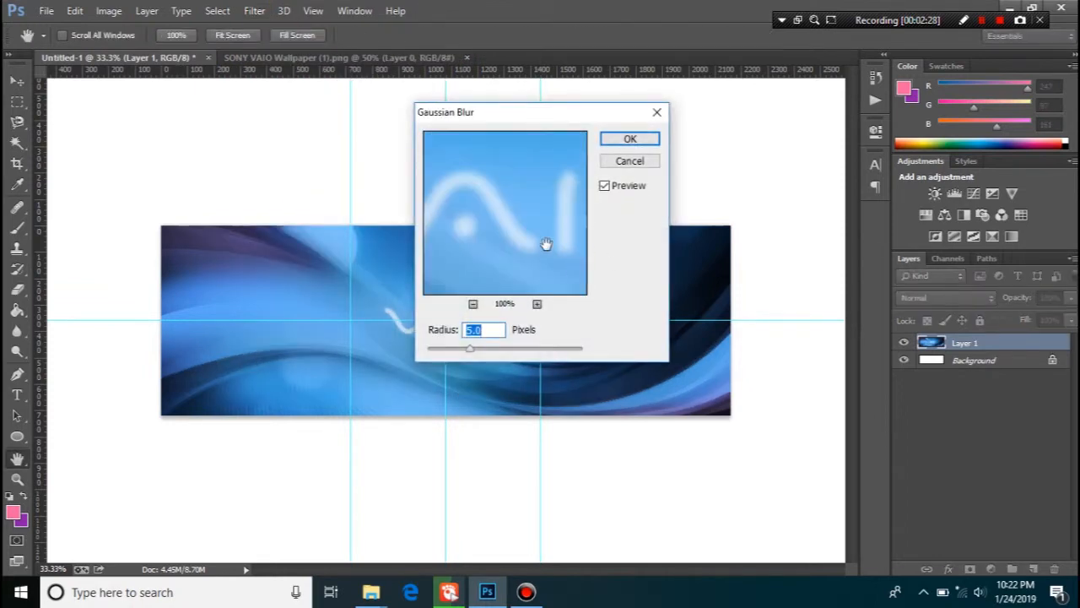
pyautogui.write('15')
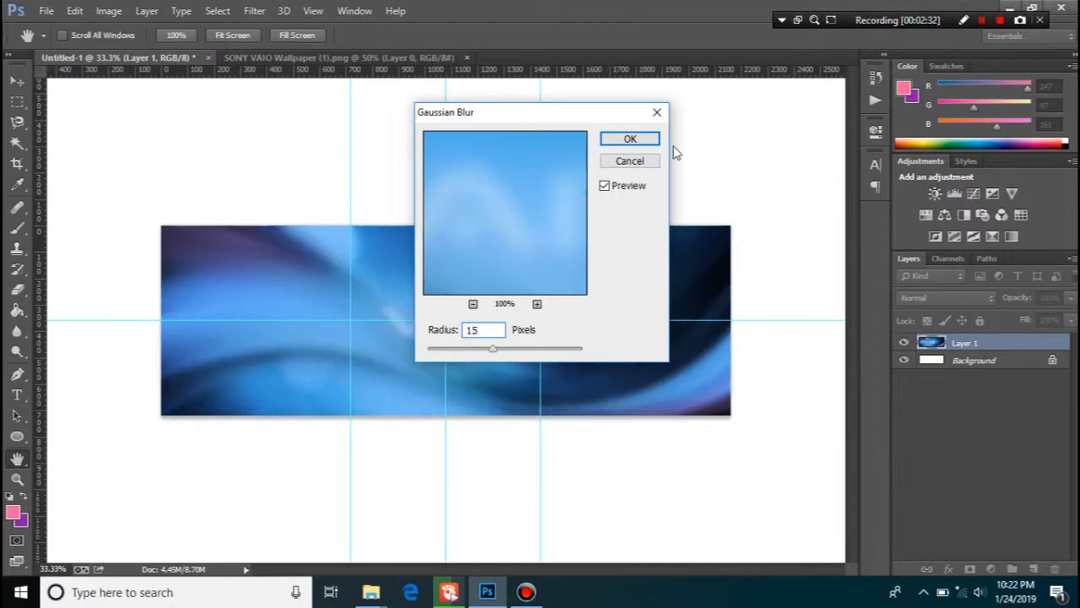
pyautogui.click(638, 139)
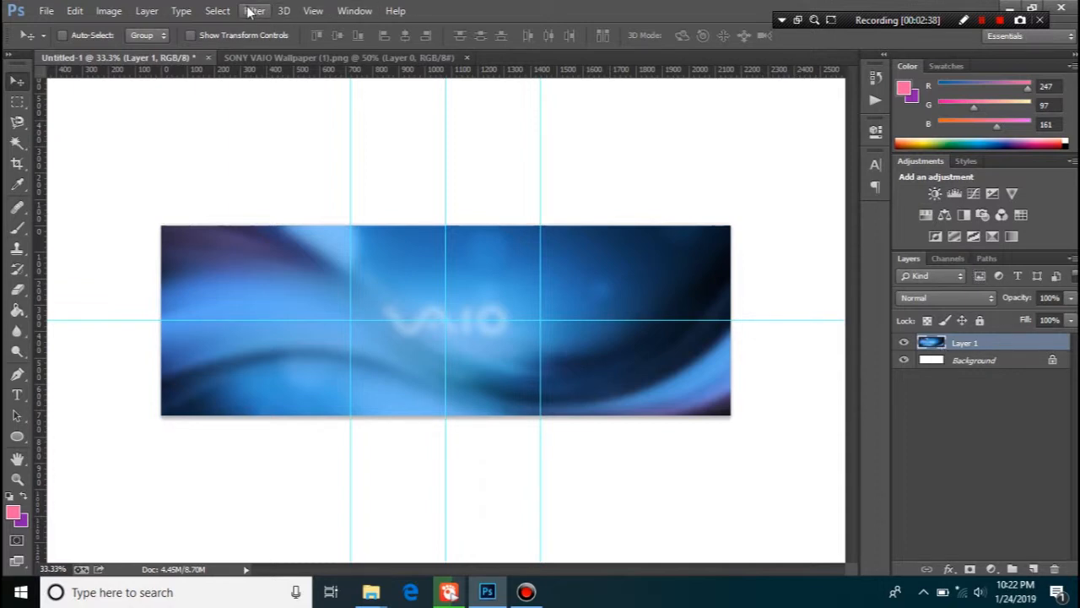
# Adjust the wallpaper layer's Hue/Saturation with hue 5 and saturation 15
pyautogui.click(109, 10)
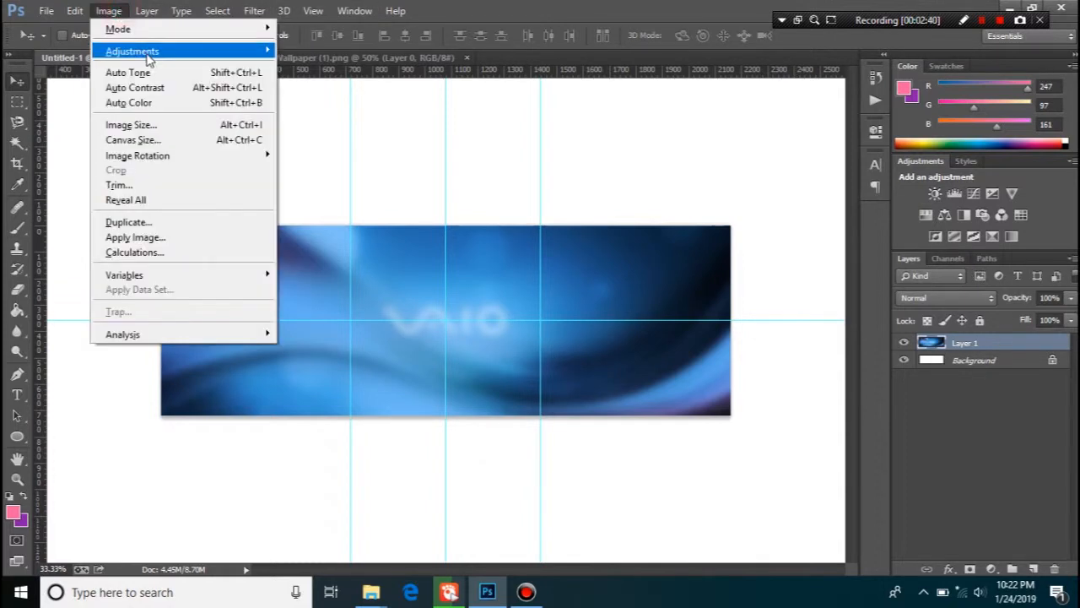
pyautogui.moveTo(149, 52)
pyautogui.click(318, 133)
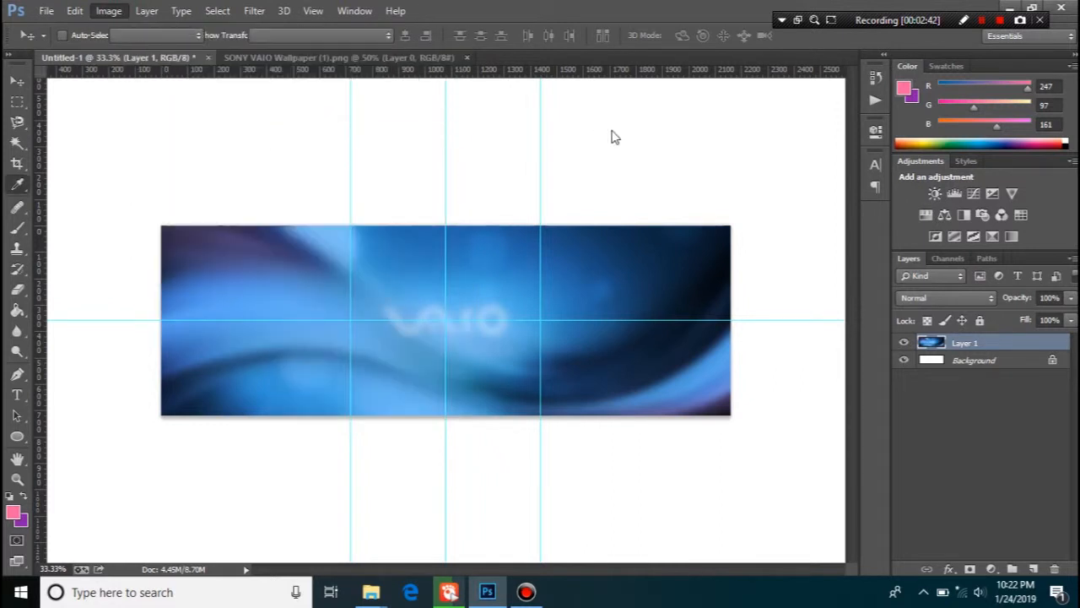
pyautogui.doubleClick(760, 243)
pyautogui.write('5')
pyautogui.doubleClick(777, 279)
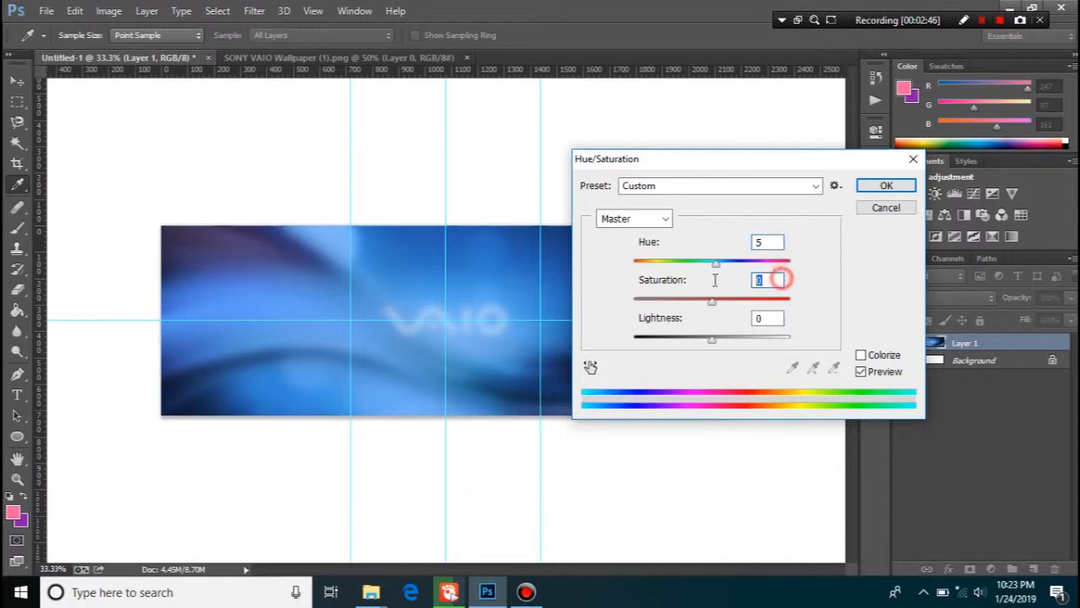
pyautogui.write('15')
pyautogui.click(886, 187)
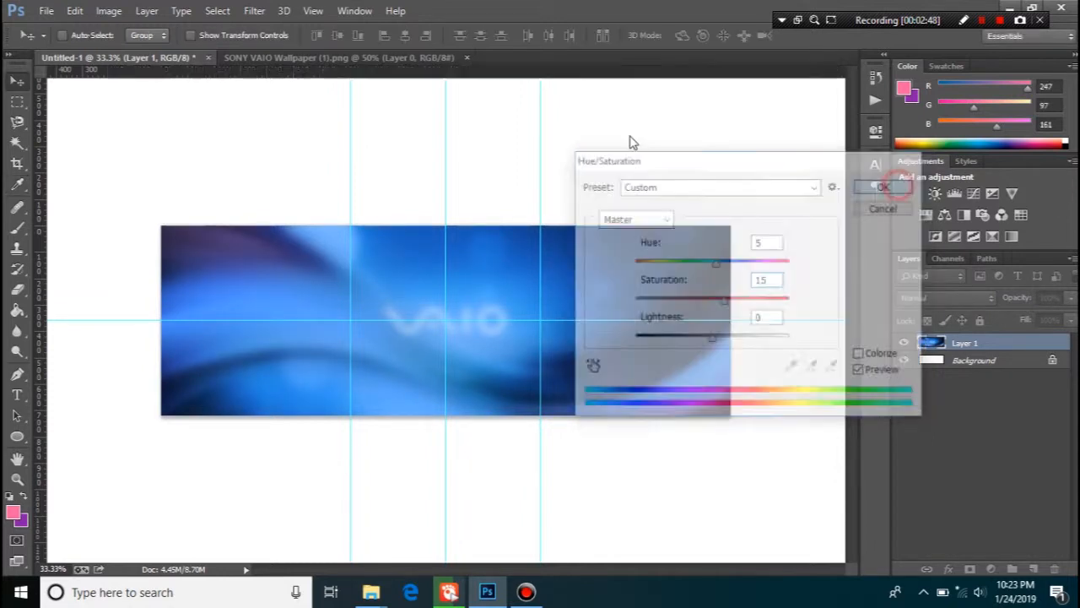
# Apply an Exposure adjustment of +1.50 to the wallpaper layer, keeping offset 0 and gamma correction 1.00
pyautogui.click(108, 10)
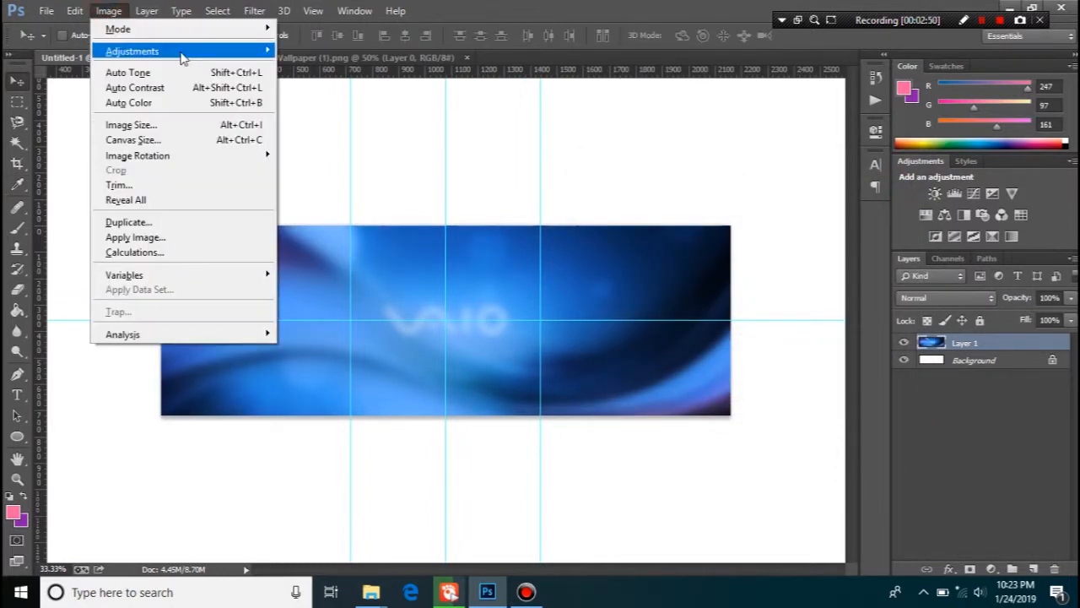
pyautogui.moveTo(180, 52)
pyautogui.click(308, 97)
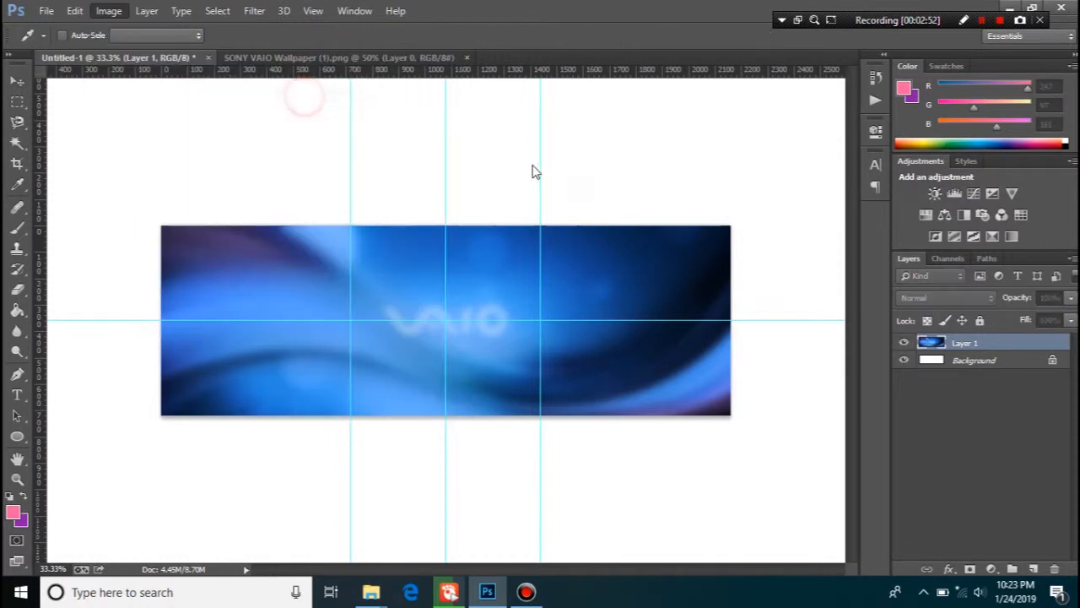
pyautogui.moveTo(510, 225); pyautogui.dragTo(532, 220)
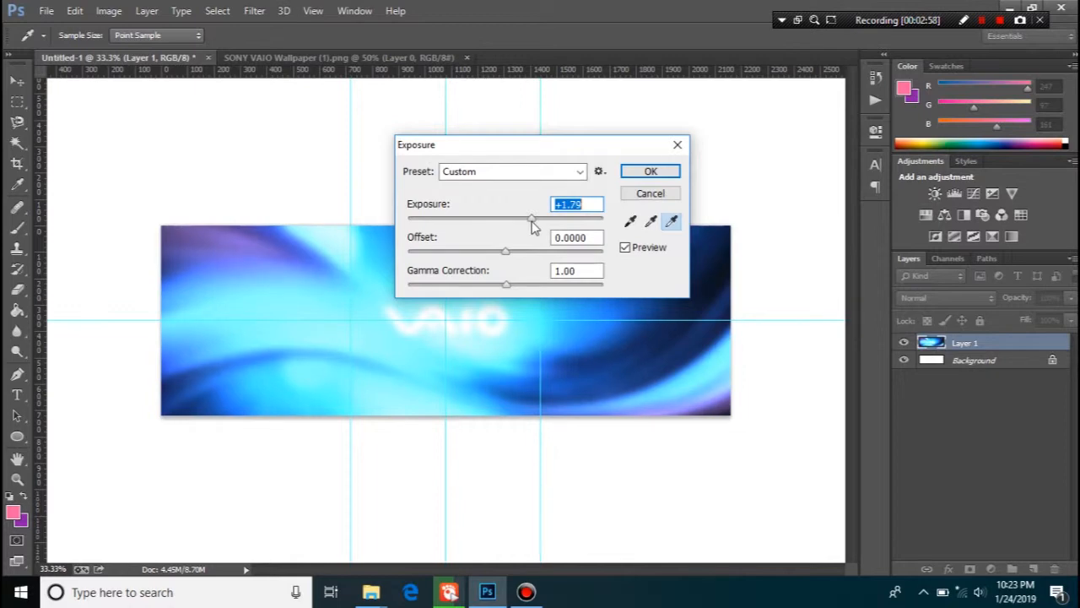
pyautogui.moveTo(532, 222); pyautogui.dragTo(529, 222)
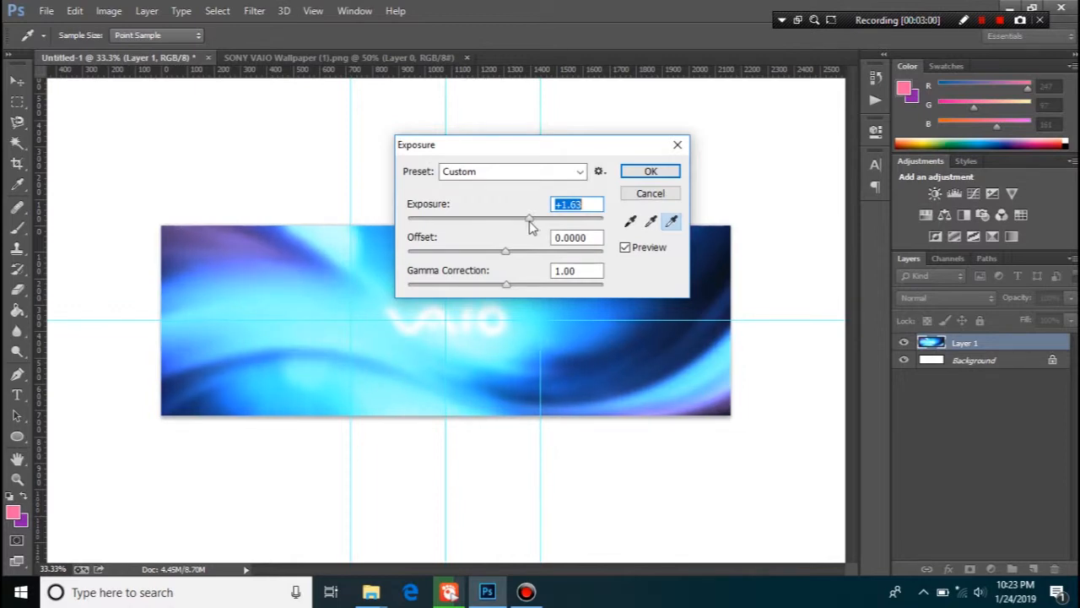
pyautogui.moveTo(601, 205); pyautogui.dragTo(573, 206)
pyautogui.write('00')
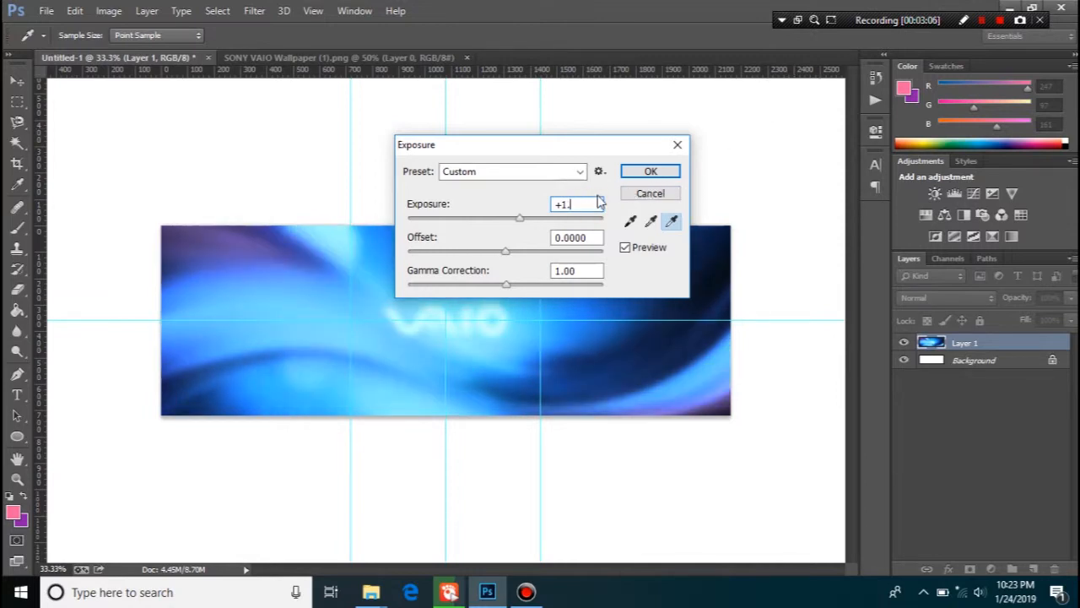
pyautogui.write('50')
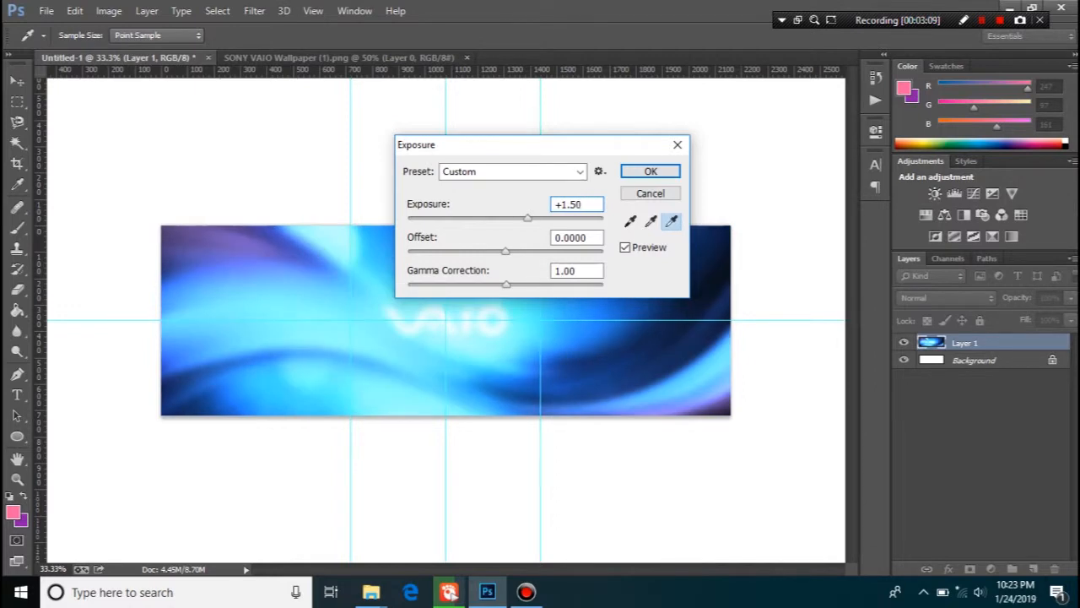
pyautogui.click(659, 174)
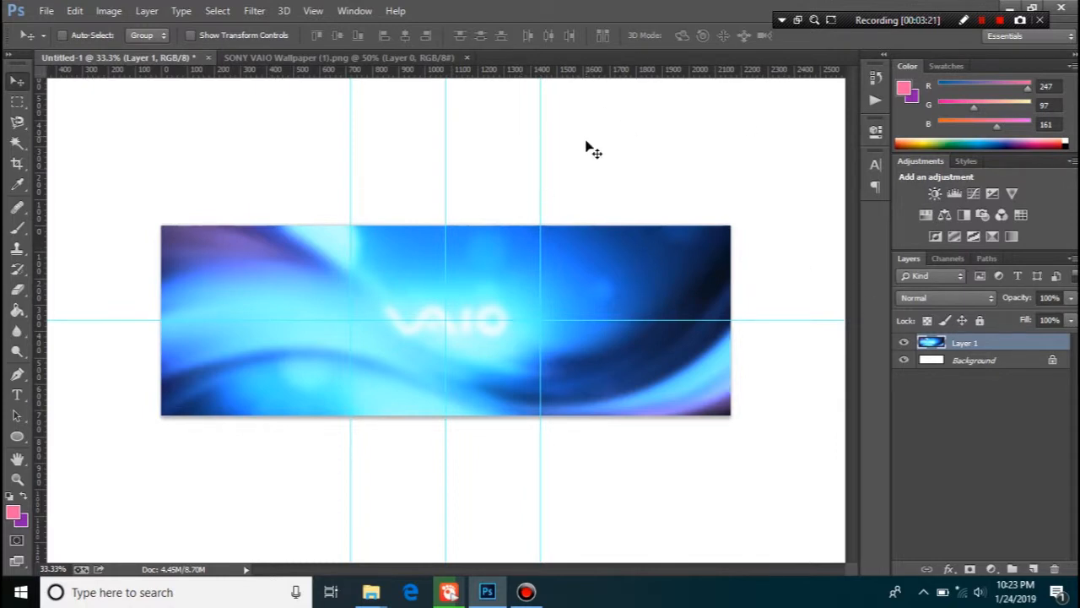
# Open the Lamborghini_Aventador LP700 5 picture from the New folder in Pictures
pyautogui.click(345, 63)
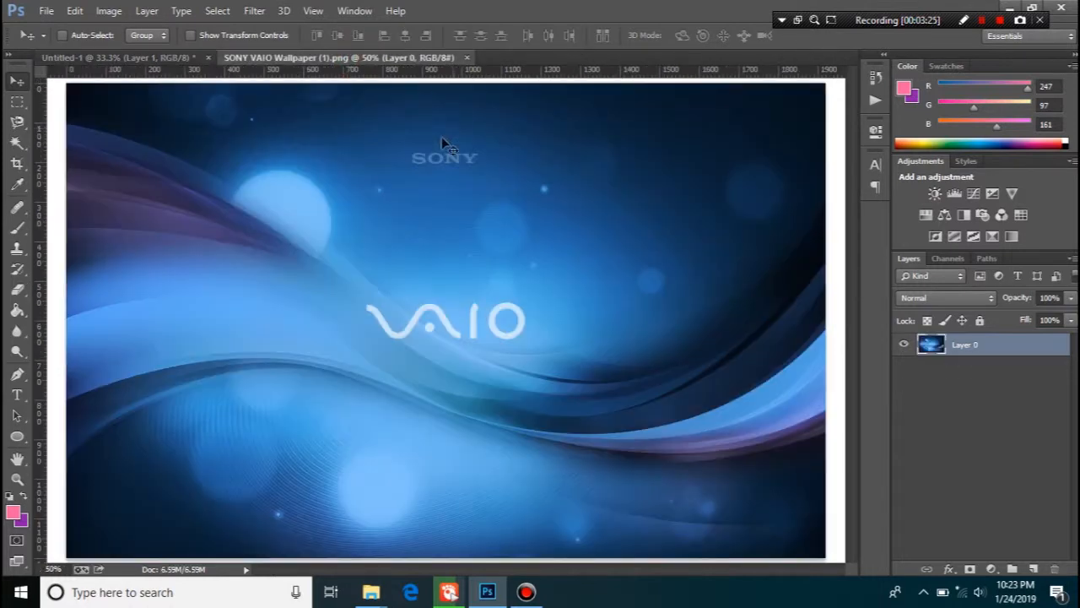
pyautogui.click(174, 56)
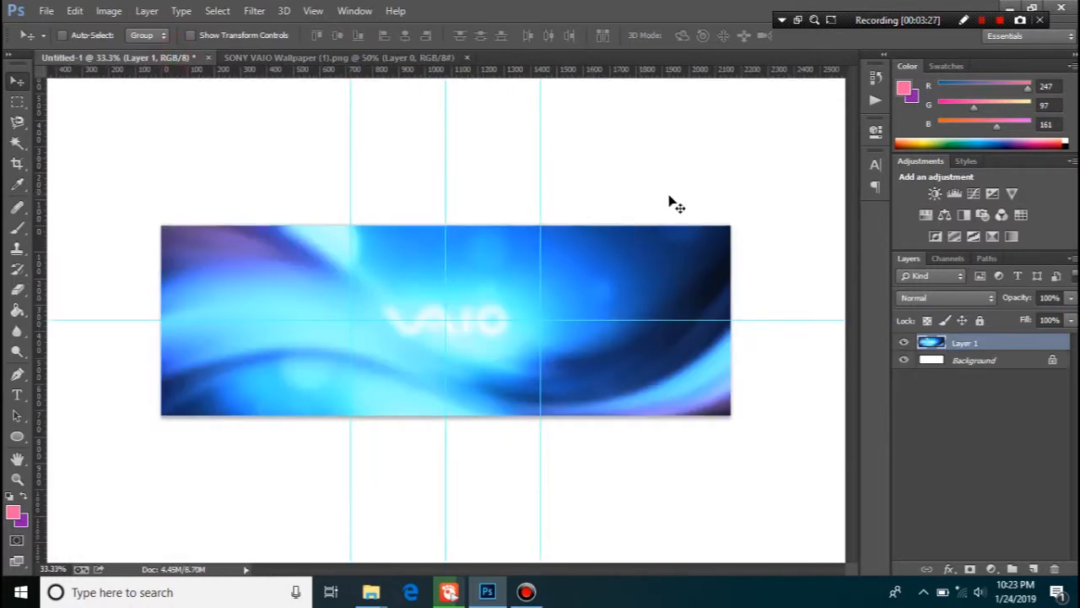
pyautogui.hotkey('ctrl', 'o')
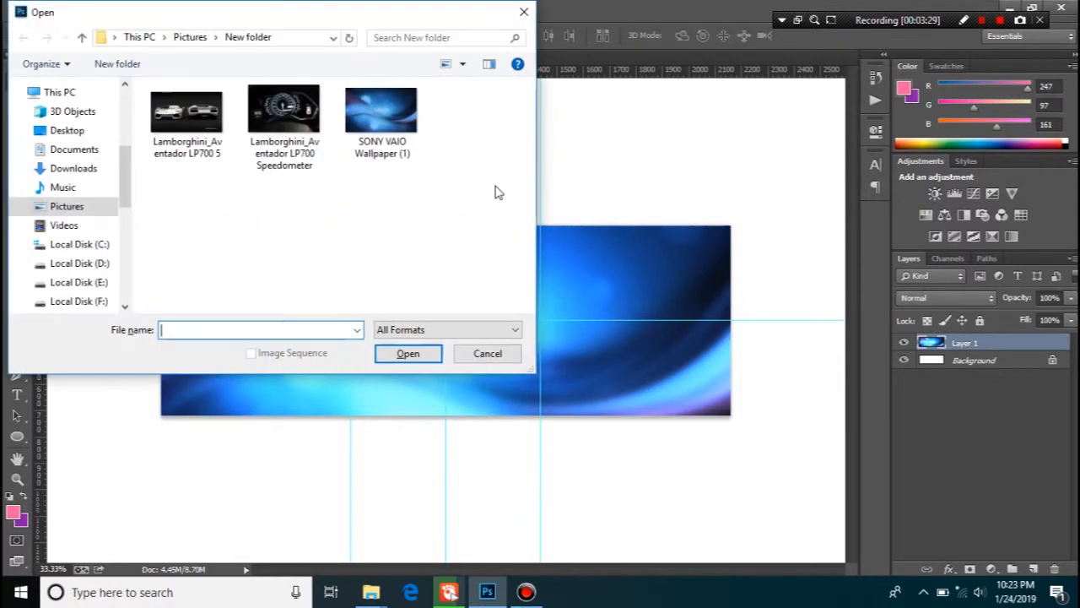
pyautogui.doubleClick(201, 130)
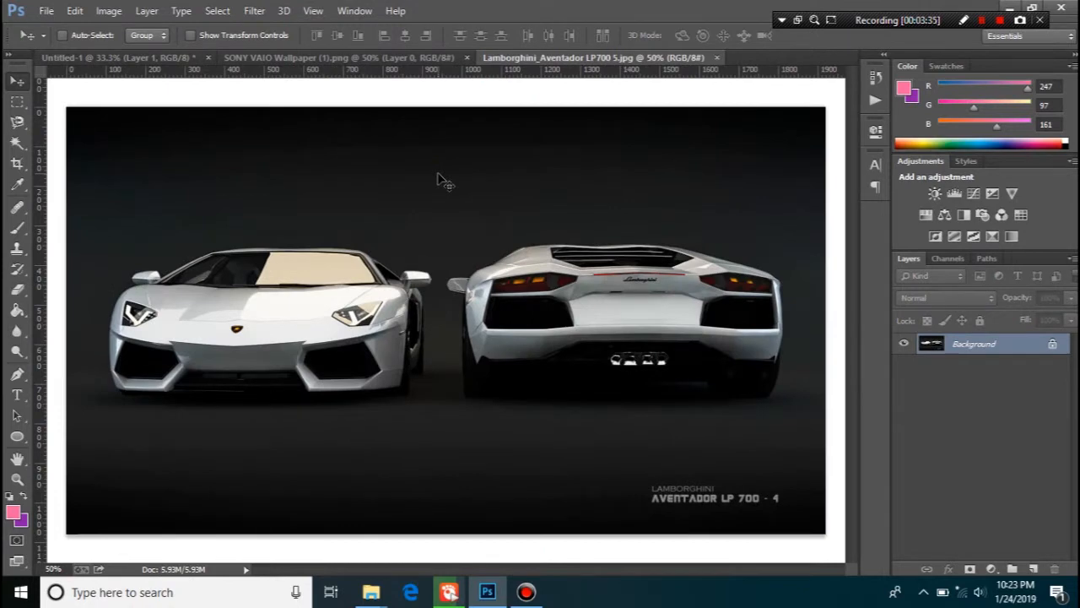
# Crop the Lamborghini picture to a 3:1 ratio that keeps both cars in full
pyautogui.click(17, 162)
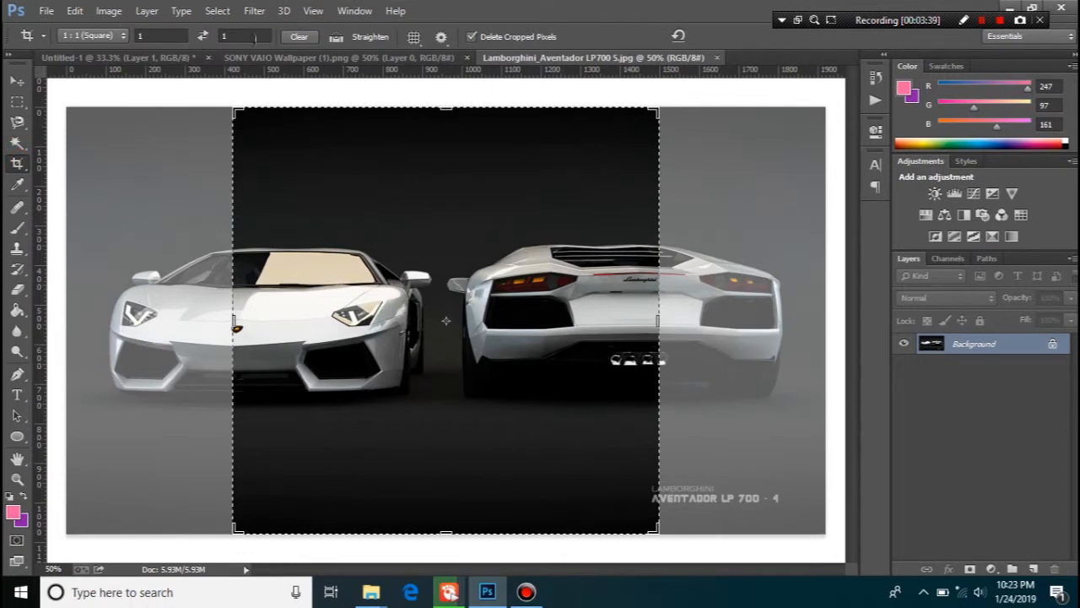
pyautogui.click(249, 38)
pyautogui.click(225, 36)
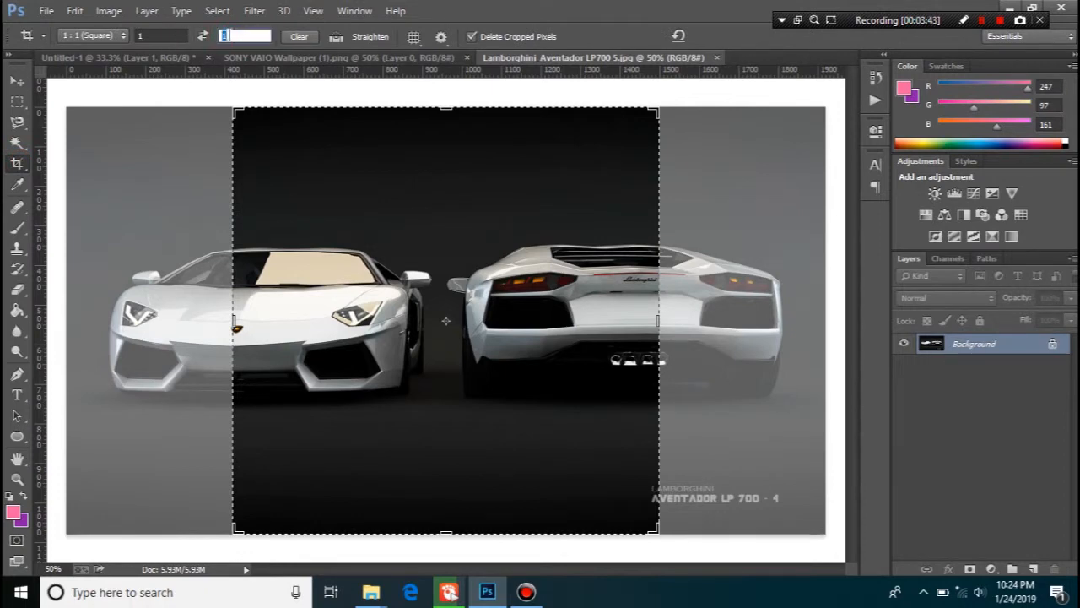
pyautogui.write('3')
pyautogui.press('BackSpace')
pyautogui.write('1')
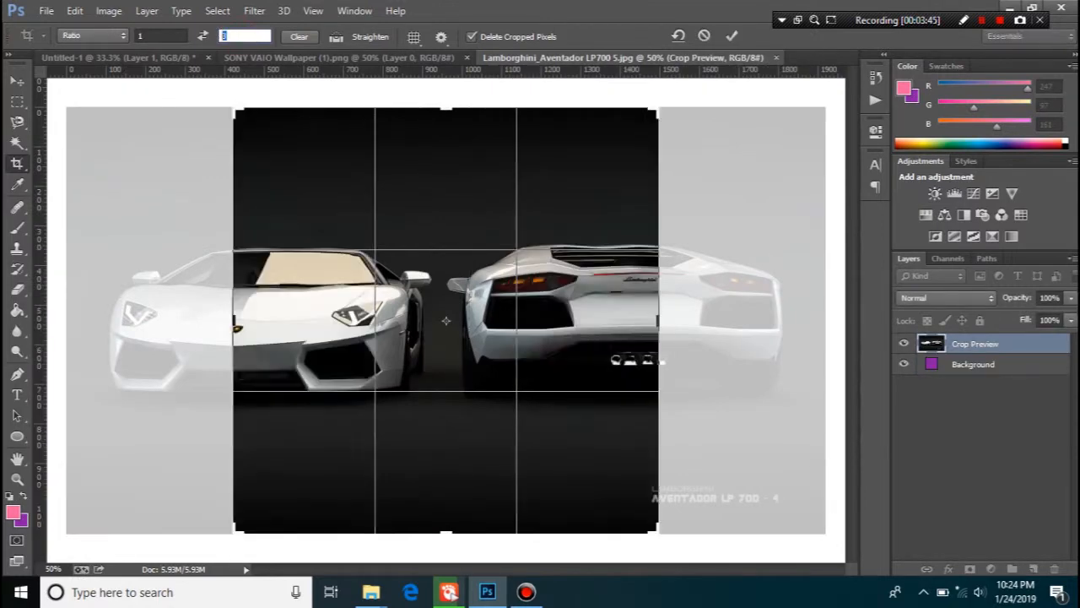
pyautogui.click(164, 36)
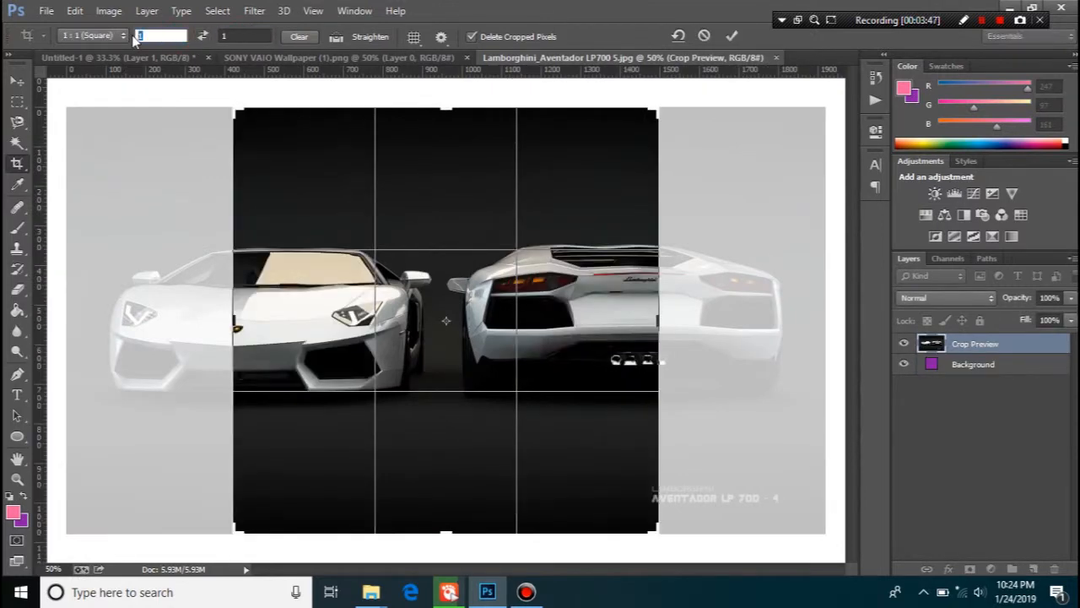
pyautogui.write('3')
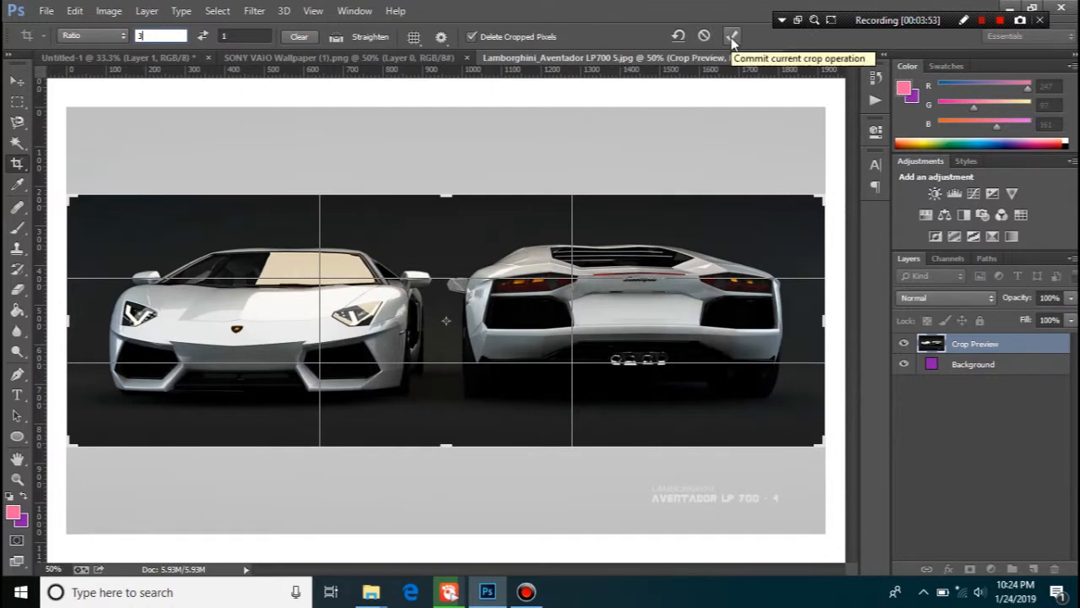
pyautogui.click(731, 37)
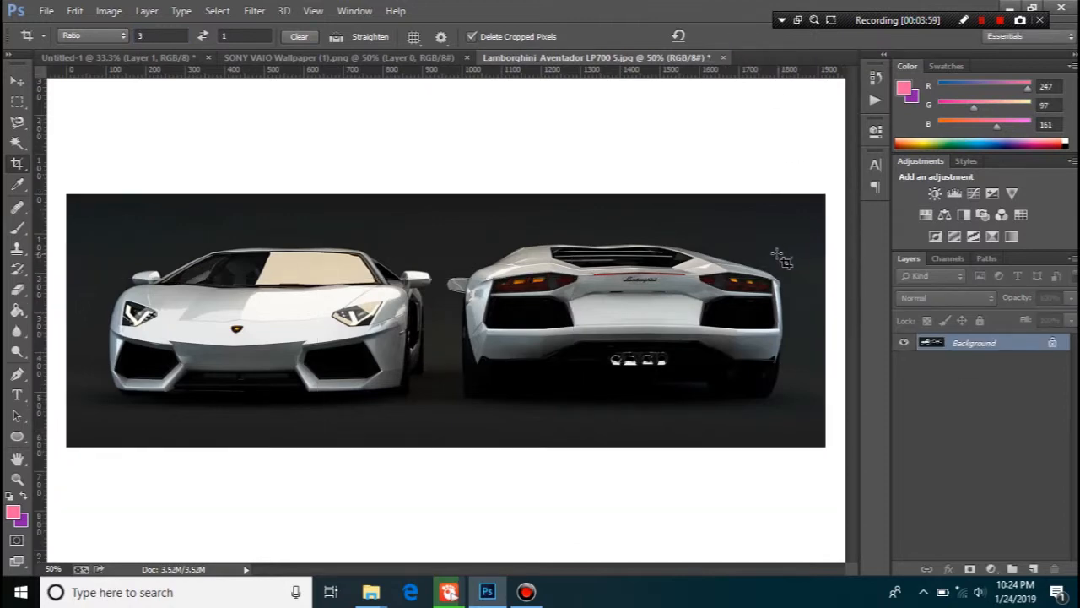
# Bring the cropped car image into Untitled-1 and align it with the canvas's upper-left corner
pyautogui.press('v')
pyautogui.click(714, 277)
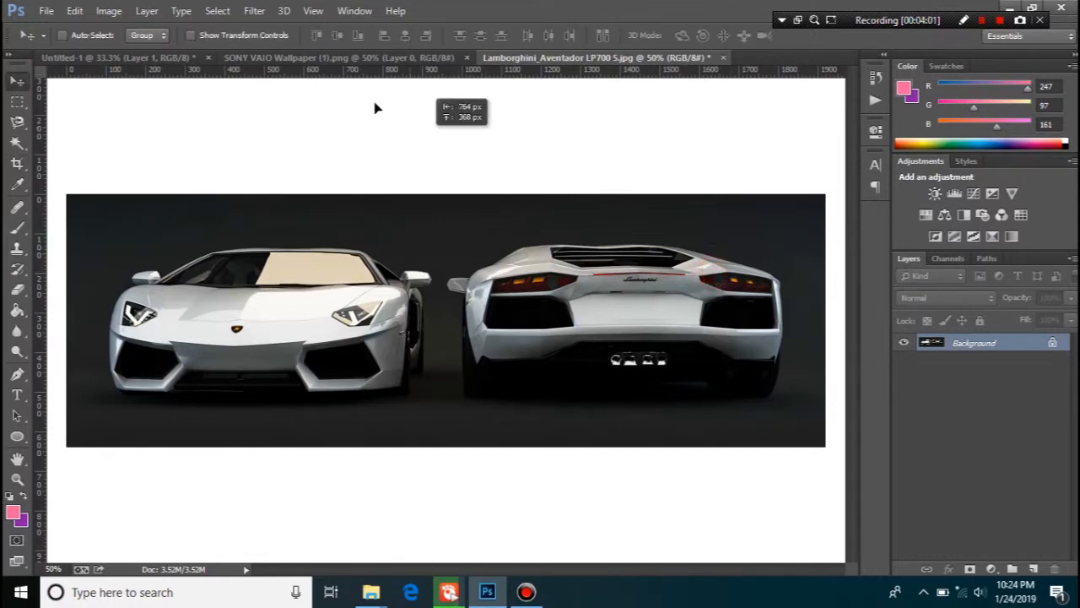
pyautogui.moveTo(184, 63); pyautogui.dragTo(345, 245)
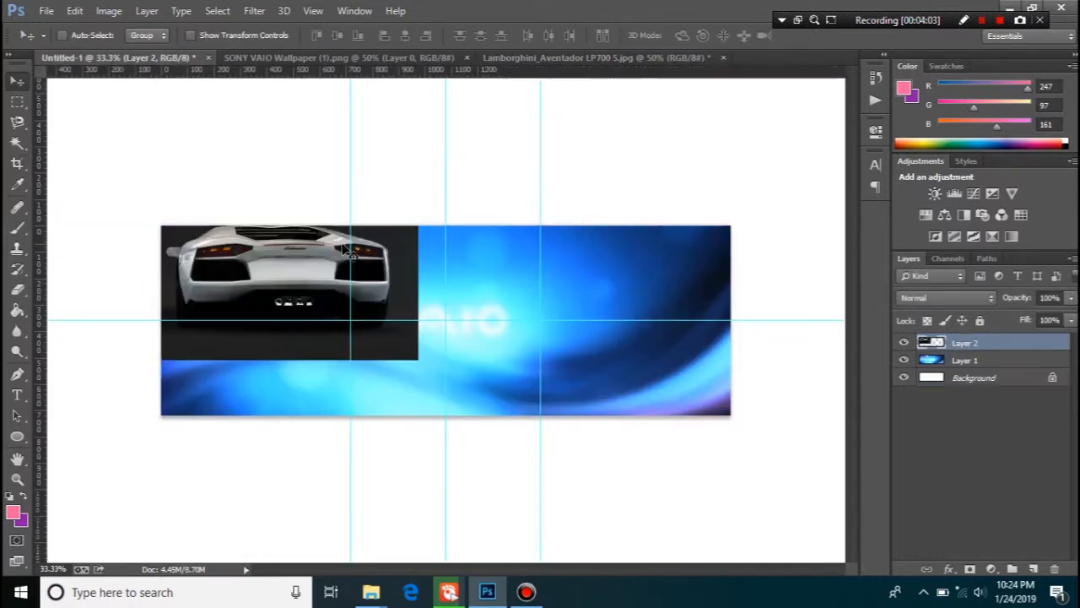
pyautogui.moveTo(289, 276); pyautogui.dragTo(532, 302)
# Scale the car layer to about 112% so it fills the canvas out to its right and lower edges
pyautogui.hotkey('ctrl', 't')
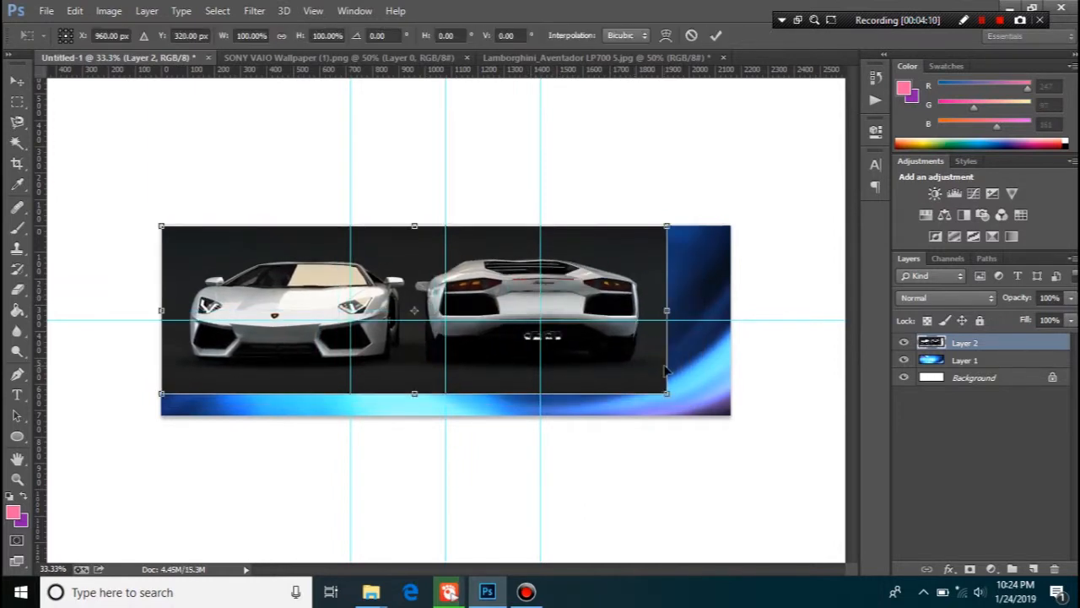
pyautogui.moveTo(667, 393); pyautogui.dragTo(731, 419)
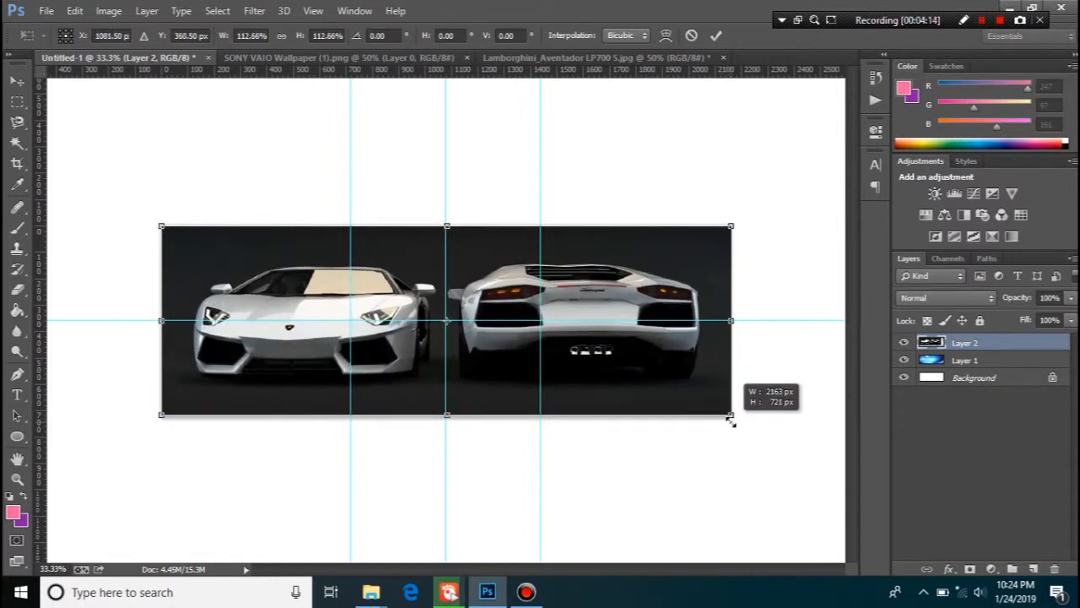
pyautogui.moveTo(731, 420); pyautogui.dragTo(729, 420)
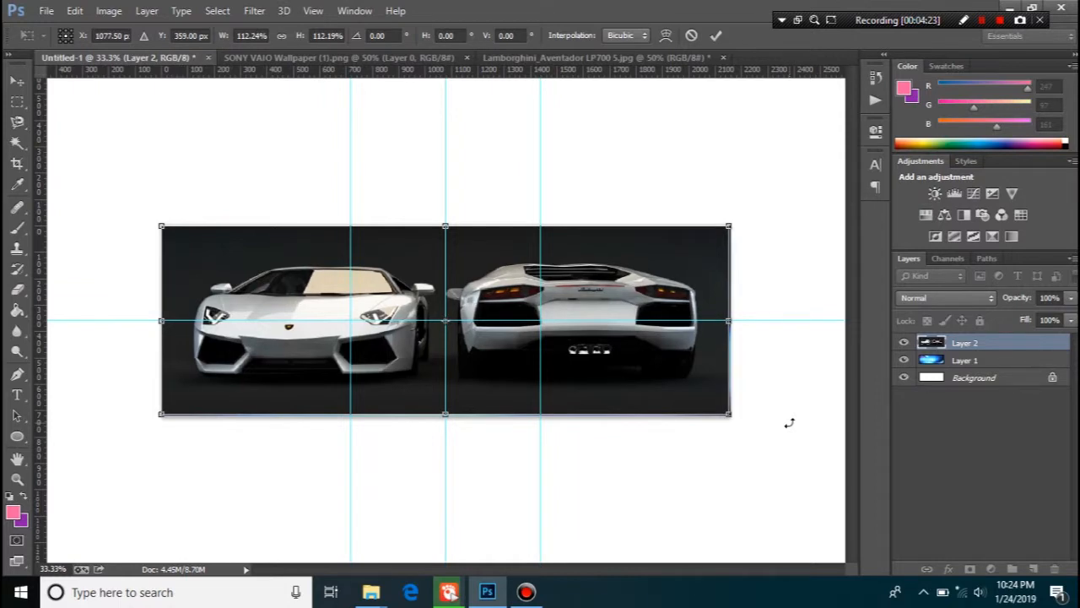
pyautogui.press('Return')
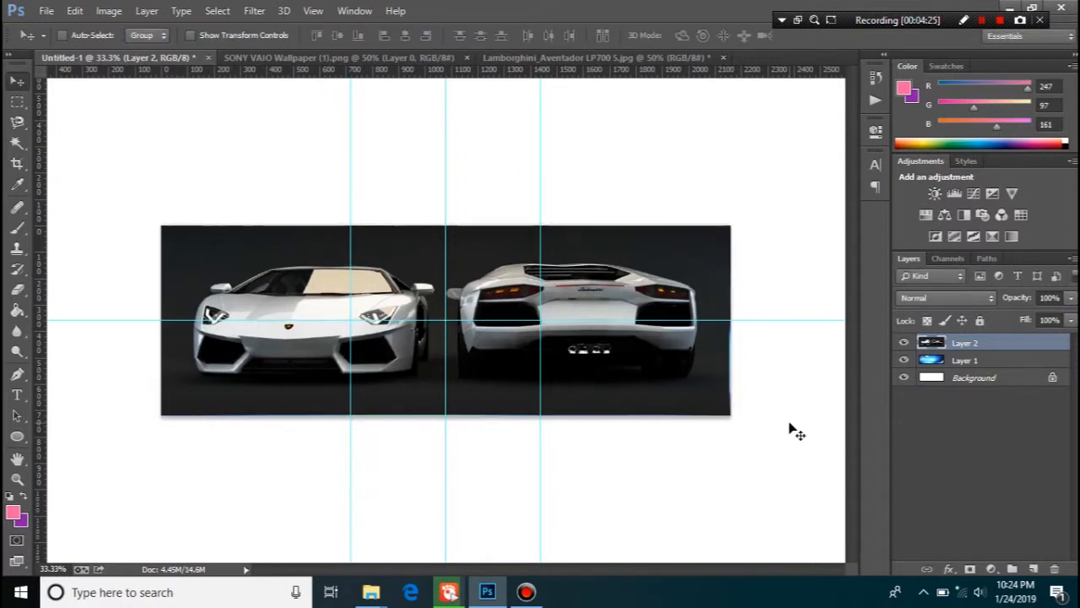
pyautogui.hotkey('ctrl', 't')
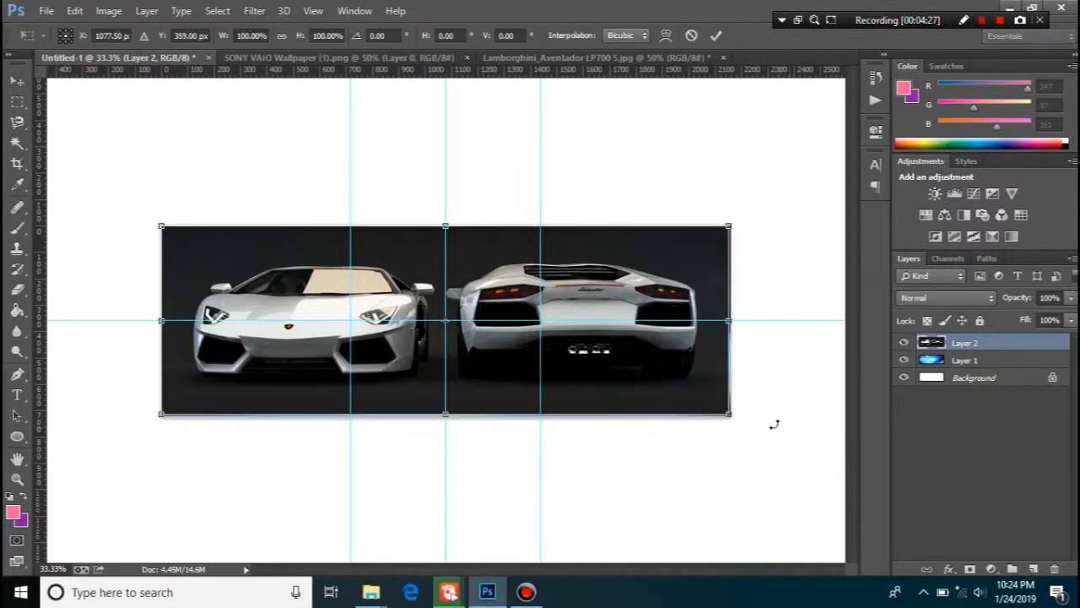
pyautogui.click(722, 411)
pyautogui.moveTo(724, 411); pyautogui.dragTo(726, 416)
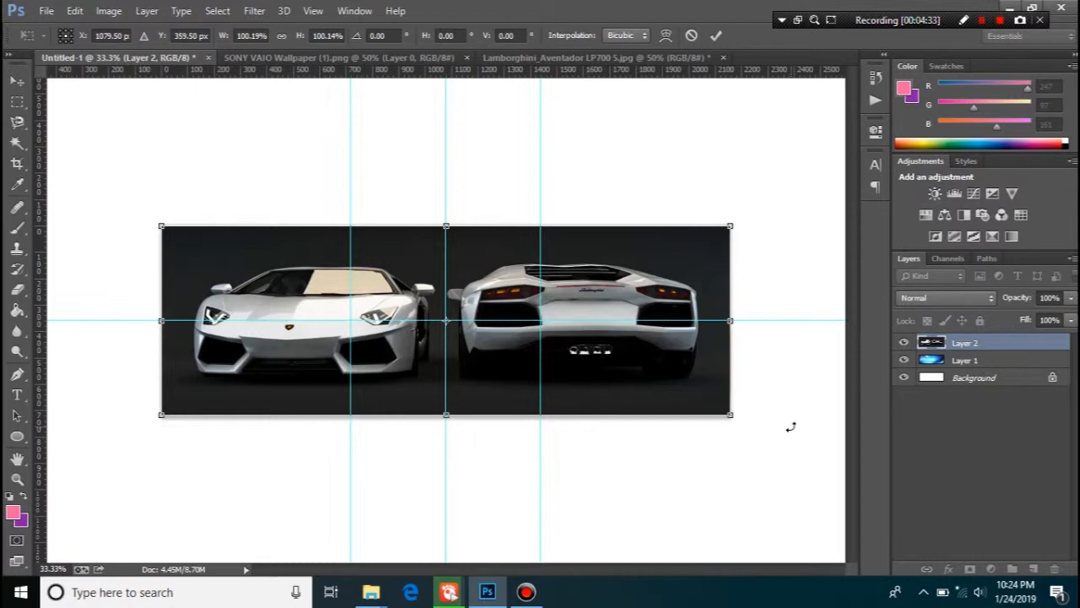
pyautogui.press('Return')
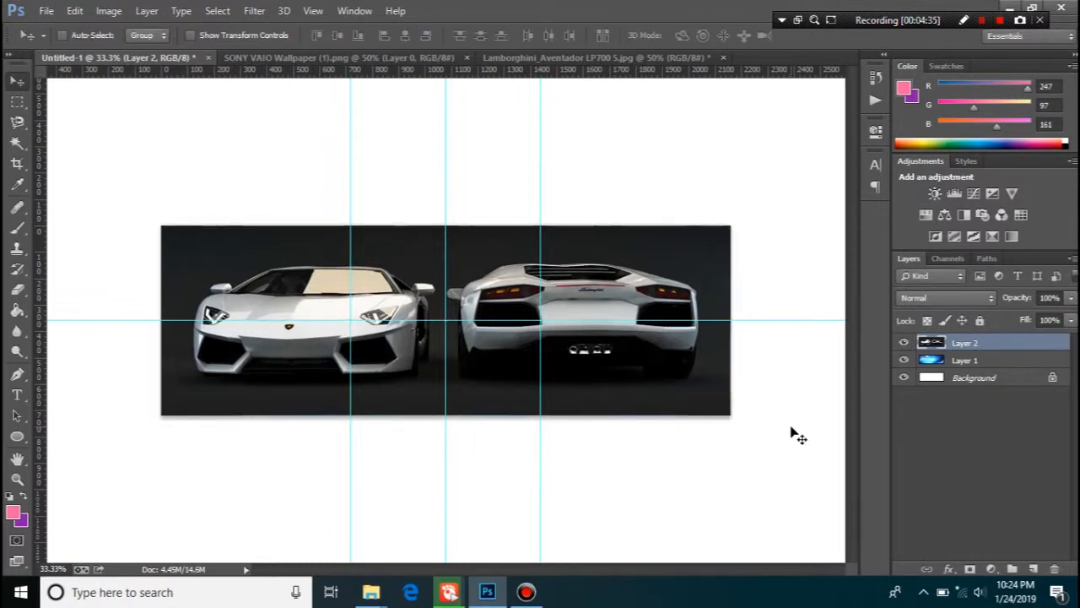
# Select the left third of the car image up to the first guide and copy it to a new layer
pyautogui.hotkey('ctrl', '+')
pyautogui.hotkey('ctrl', '-')
pyautogui.click(14, 103)
pyautogui.moveTo(111, 177); pyautogui.dragTo(355, 433)
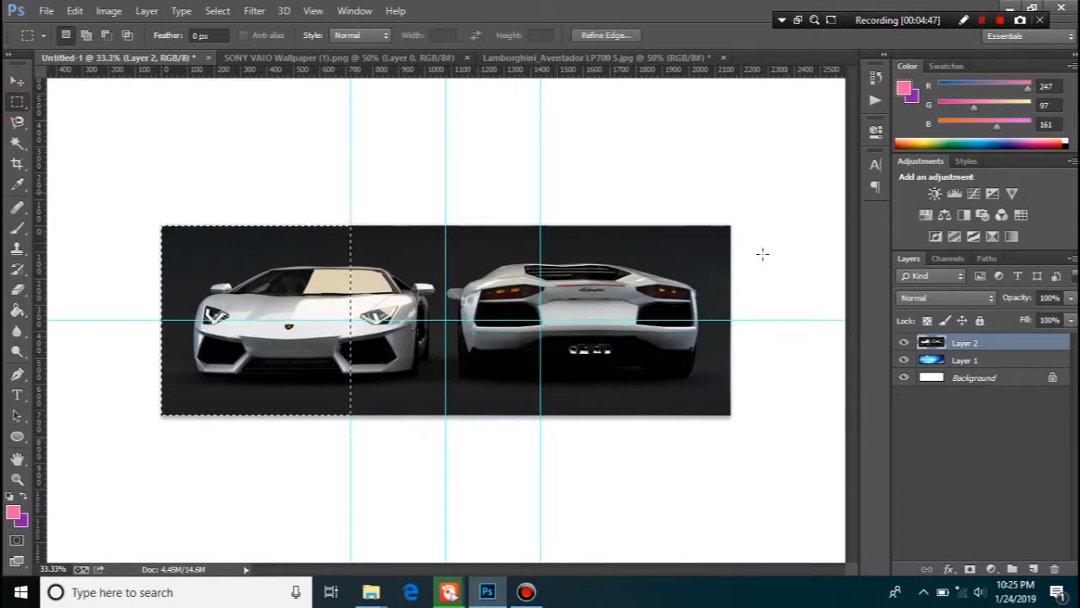
pyautogui.hotkey('ctrl', 'j')
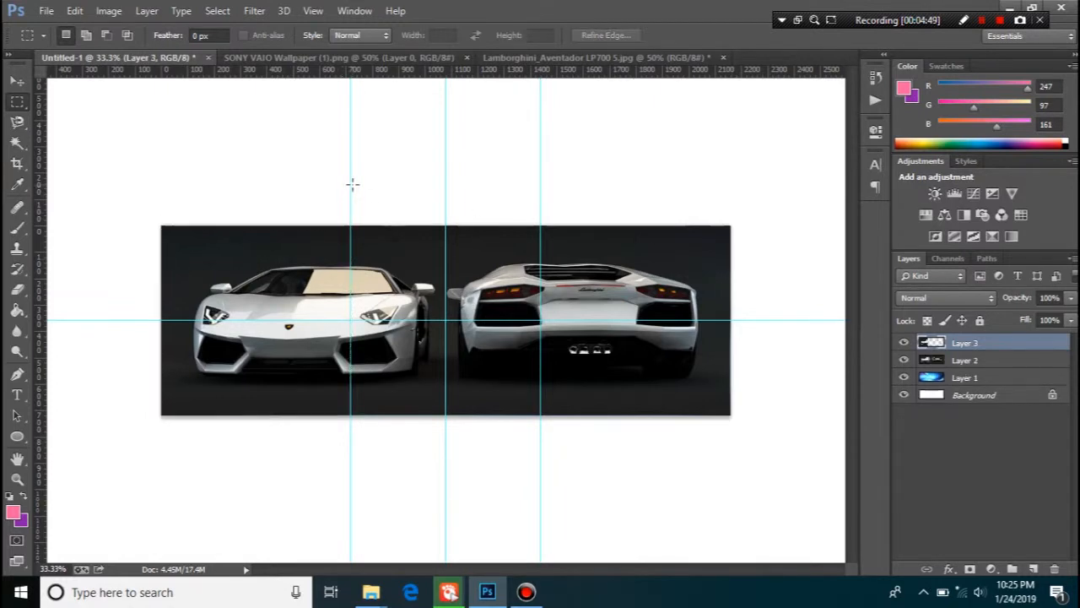
# Select the middle third between the outer guides and copy it from Layer 2 to a new layer
pyautogui.moveTo(353, 189); pyautogui.dragTo(542, 421)
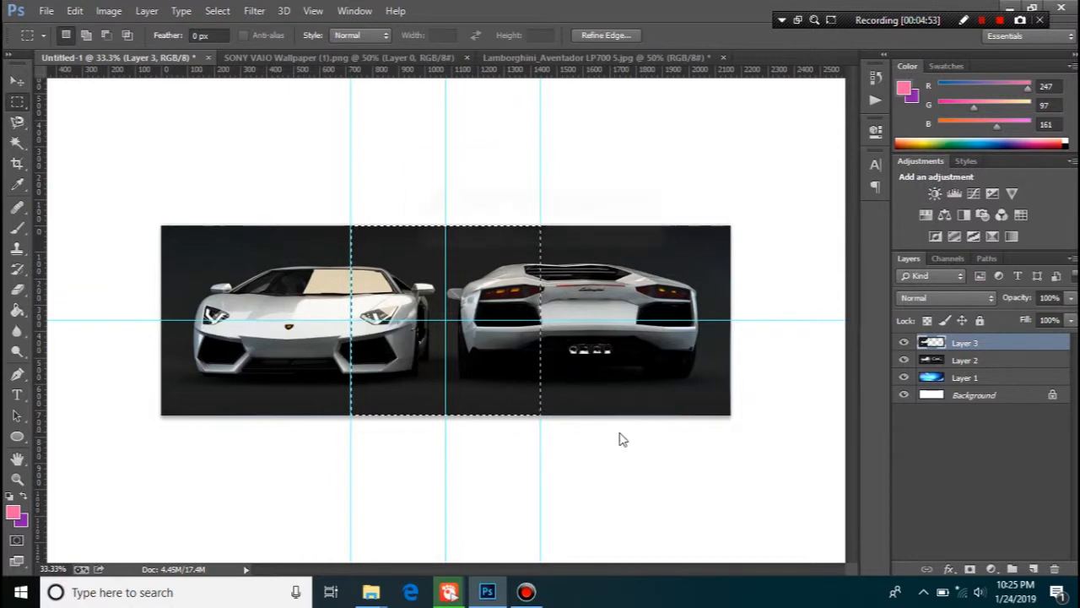
pyautogui.hotkey('ctrl', 'j')
pyautogui.click(545, 234)
pyautogui.click(962, 361)
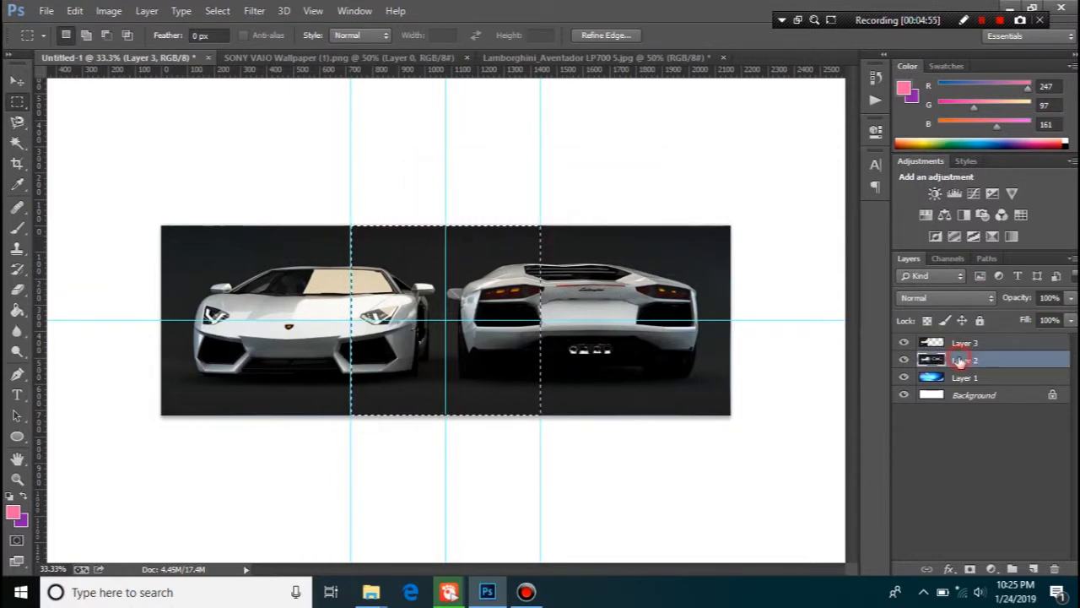
pyautogui.hotkey('ctrl', 'j')
# Copy the right third of Layer 2 to a new layer and hide Layer 2
pyautogui.click(949, 377)
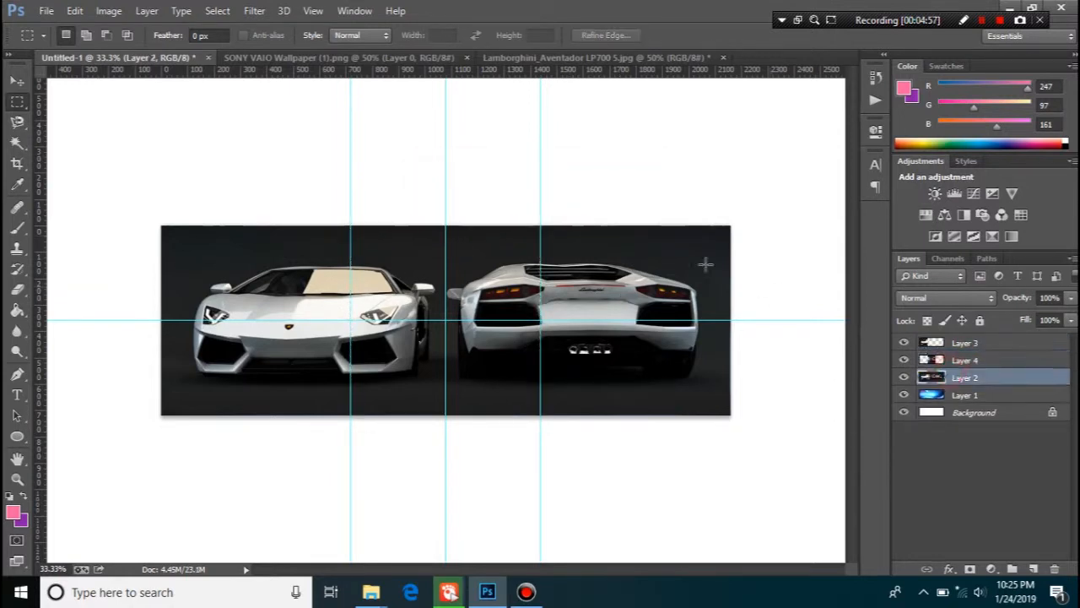
pyautogui.moveTo(541, 194); pyautogui.dragTo(735, 417)
pyautogui.hotkey('ctrl', 'j')
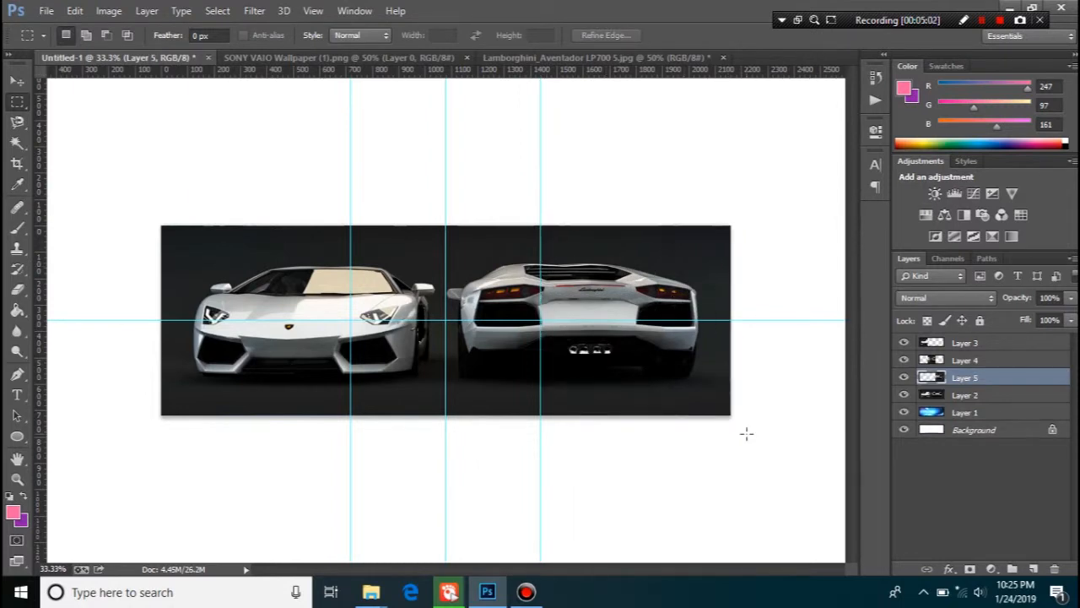
pyautogui.click(903, 395)
# Select Layer 3 and add a vertical guide just inside the left edge of the canvas
pyautogui.click(971, 345)
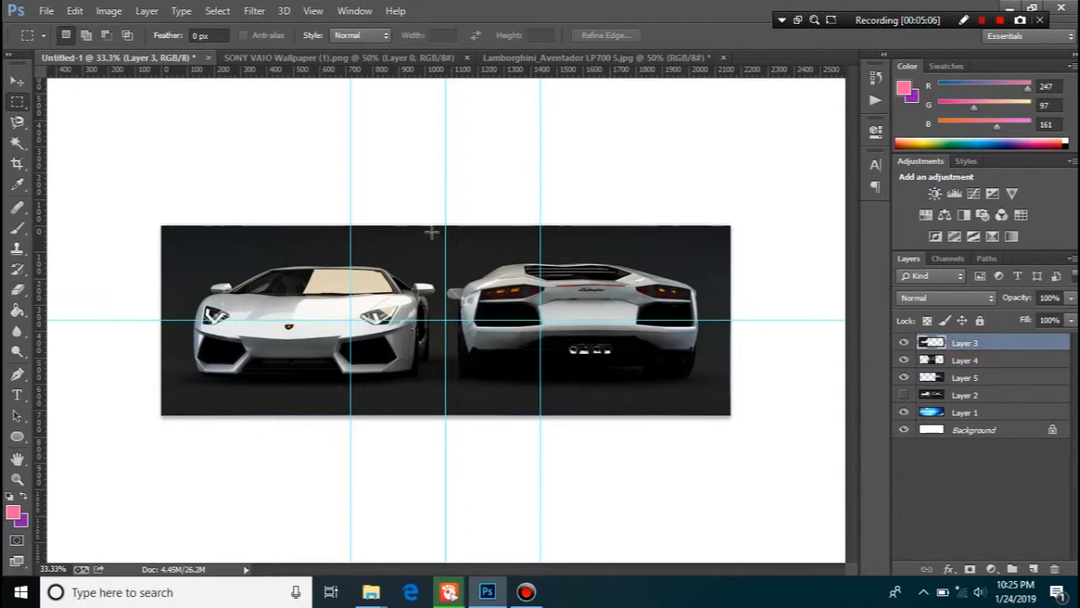
pyautogui.hotkey('ctrl', '+')
pyautogui.hotkey('ctrl', '-')
pyautogui.moveTo(42, 258); pyautogui.dragTo(171, 307)
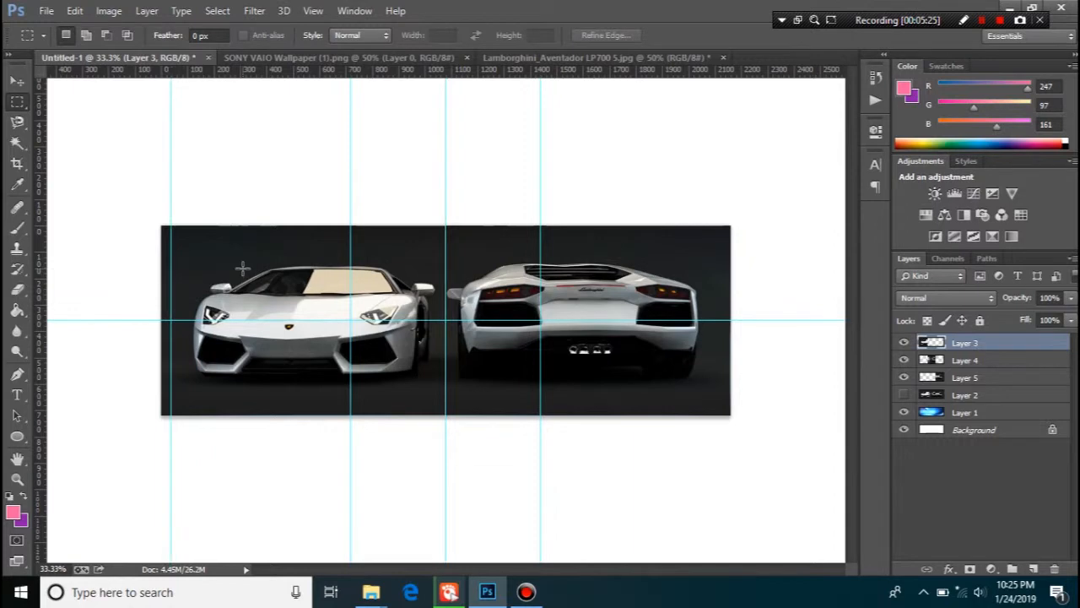
pyautogui.hotkey('ctrl', '+')
pyautogui.press('h')
pyautogui.moveTo(241, 269); pyautogui.dragTo(333, 276)
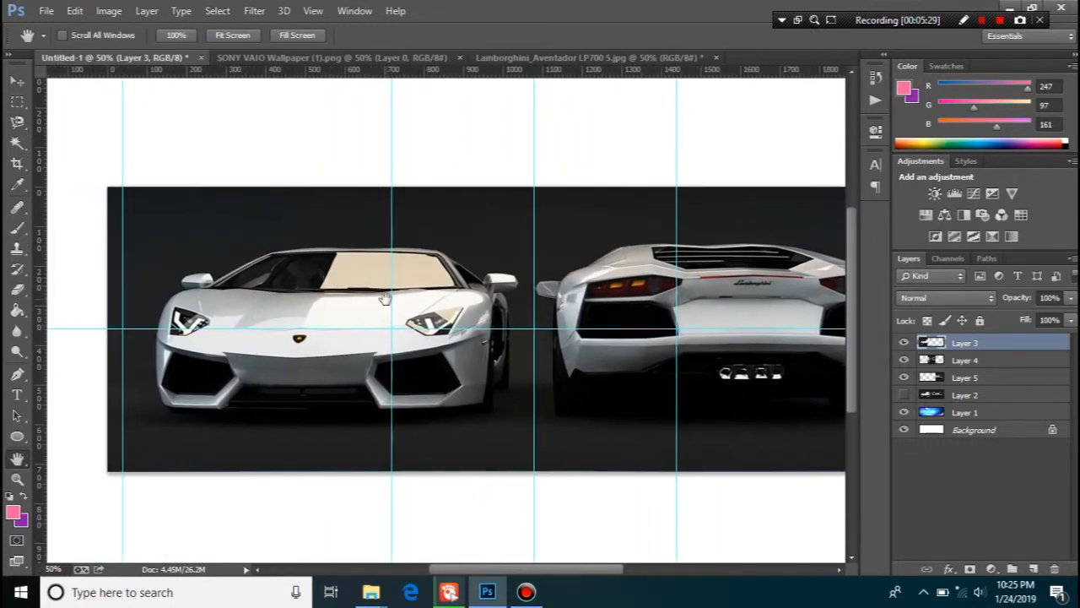
# Switch the ruler units to percent and fine-tune the leftmost vertical guide to about 2% of the canvas width
pyautogui.press('v')
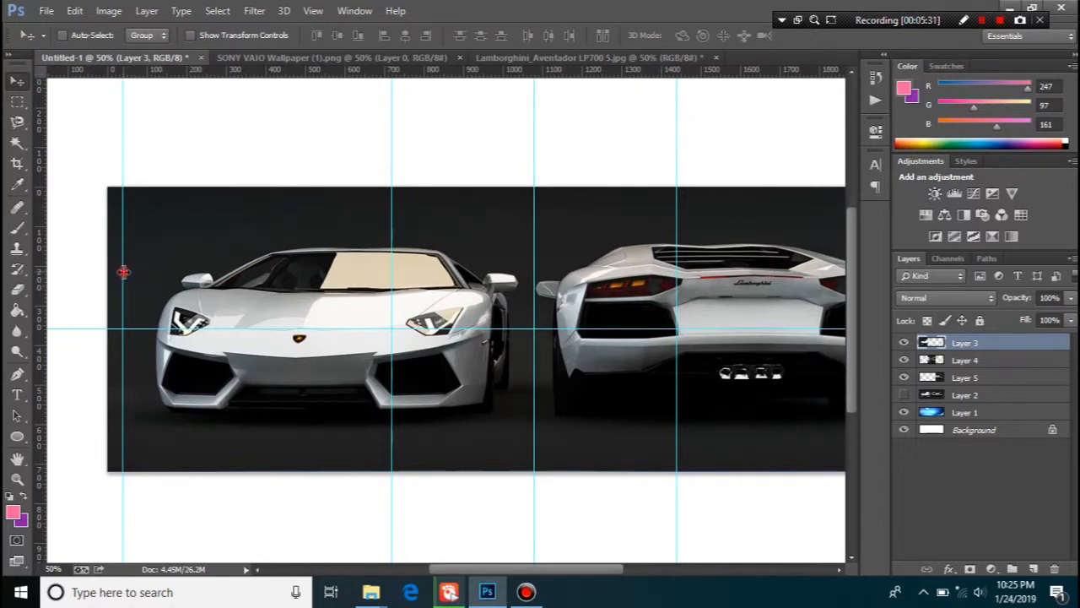
pyautogui.moveTo(123, 272); pyautogui.dragTo(130, 274)
pyautogui.rightClick(203, 72)
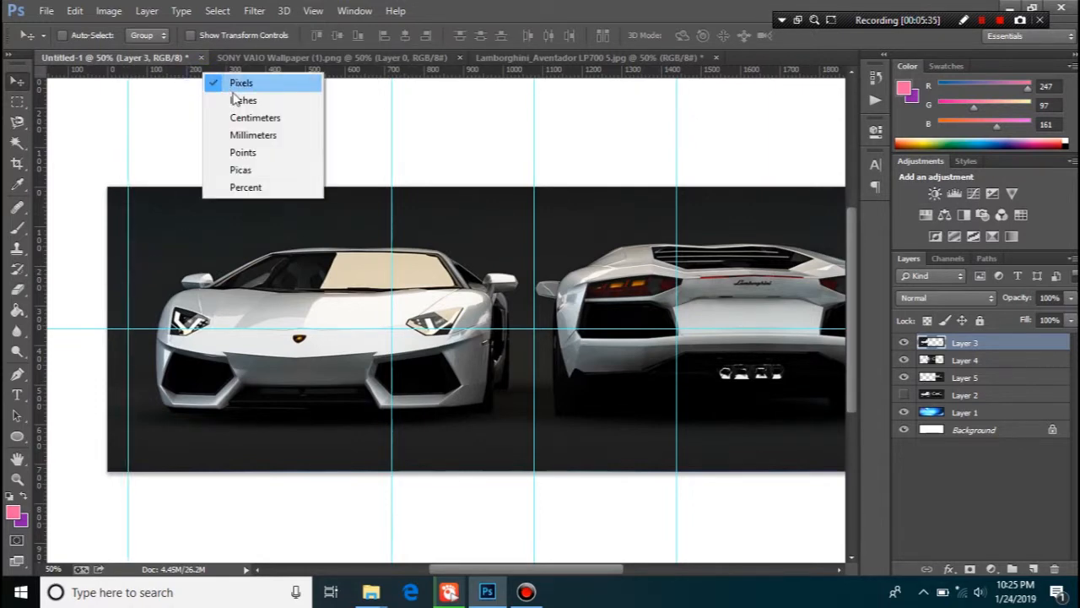
pyautogui.click(245, 187)
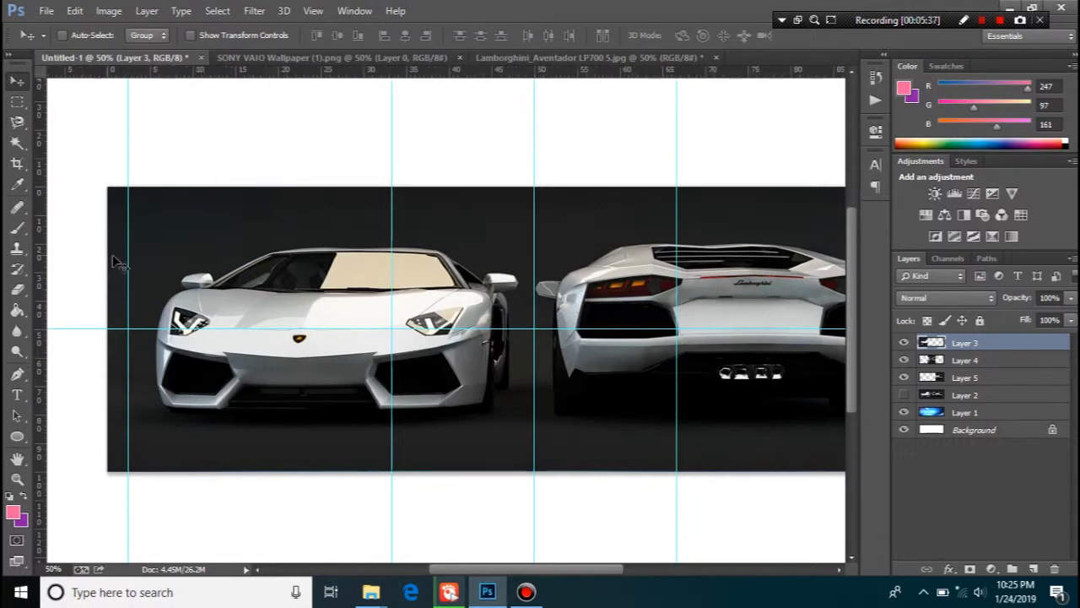
pyautogui.moveTo(127, 263); pyautogui.dragTo(124, 287)
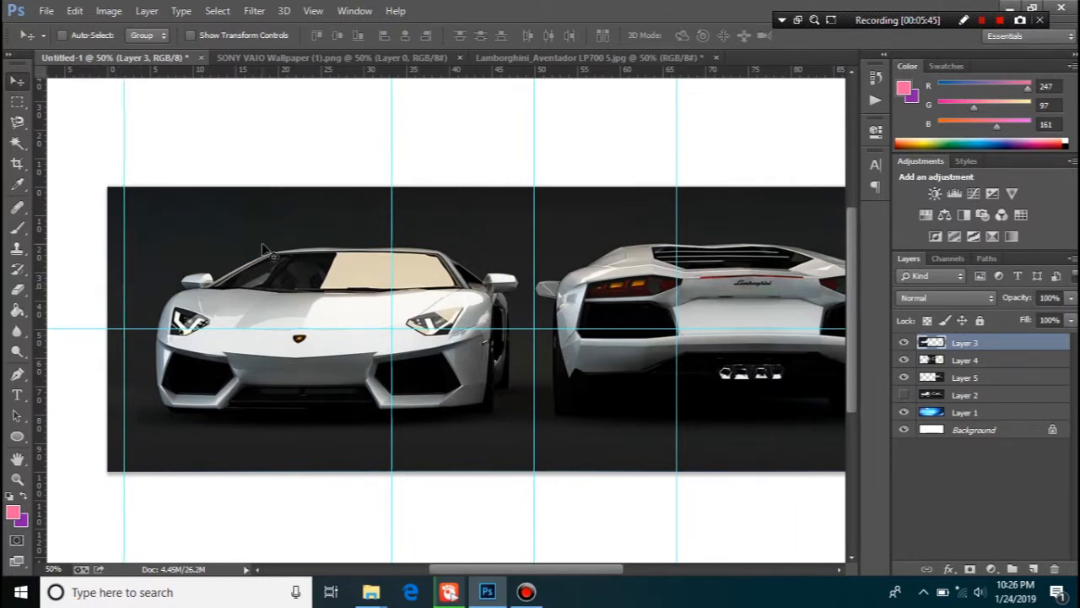
# Add horizontal margin guides at about 6% and 94% of the canvas height
pyautogui.moveTo(282, 71); pyautogui.dragTo(277, 201)
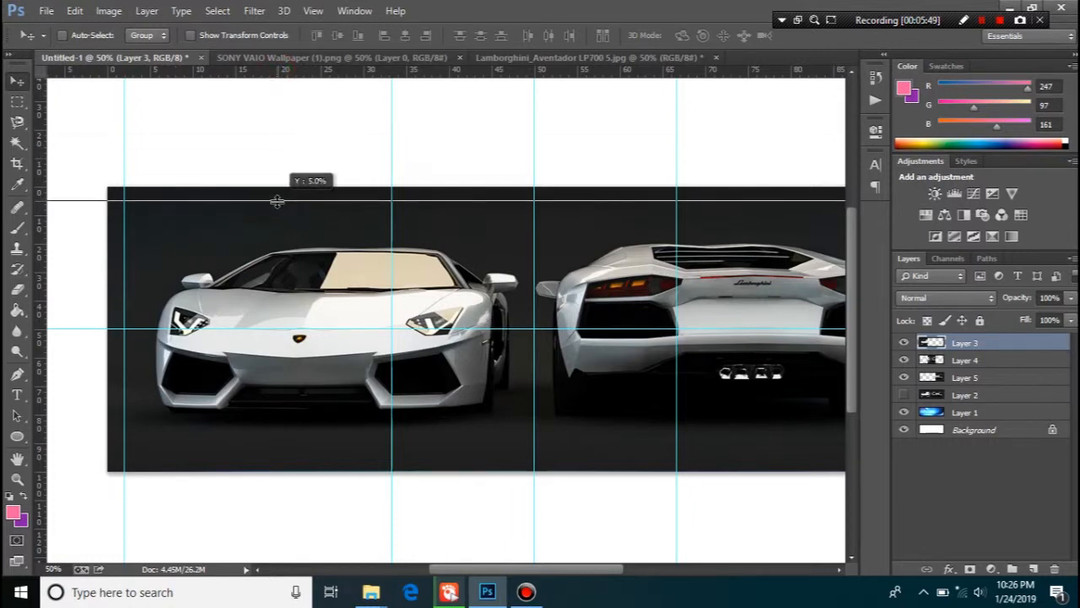
pyautogui.moveTo(277, 201); pyautogui.dragTo(275, 204)
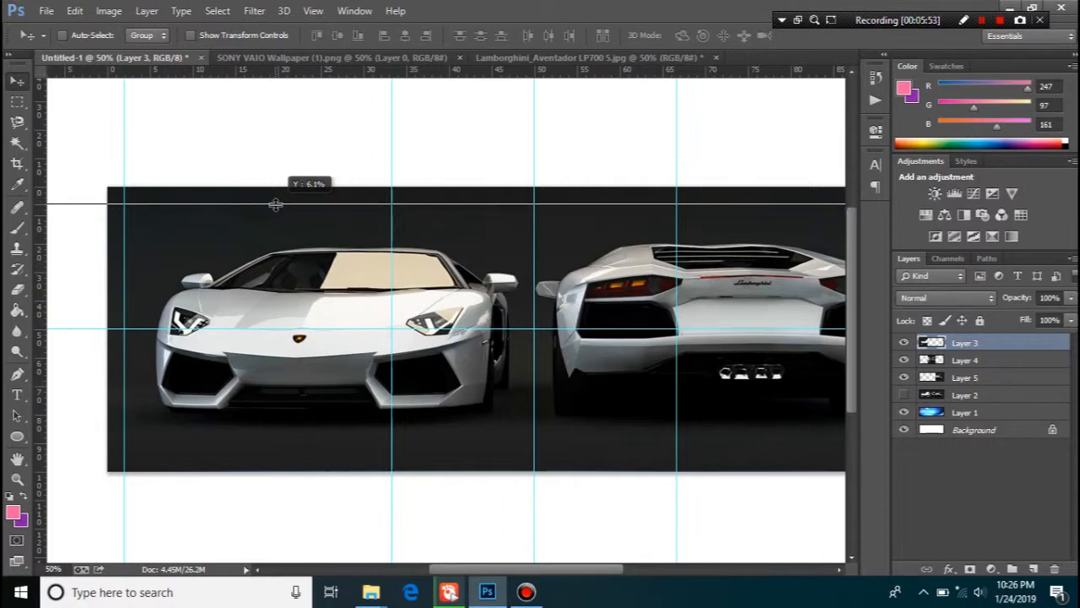
pyautogui.moveTo(275, 205); pyautogui.dragTo(276, 203)
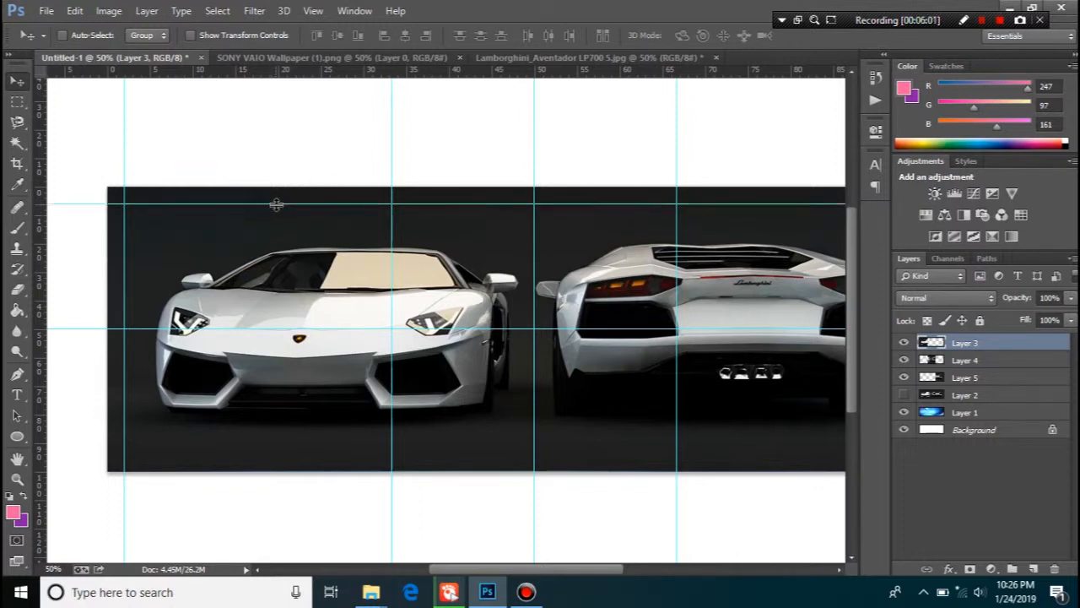
pyautogui.moveTo(279, 73); pyautogui.dragTo(270, 457)
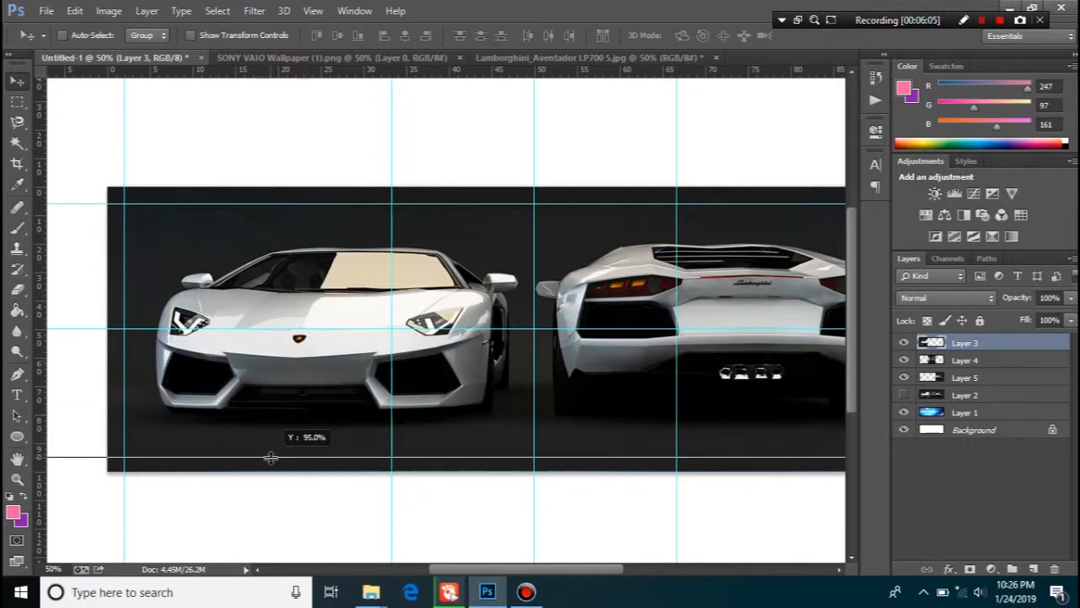
pyautogui.moveTo(270, 457); pyautogui.dragTo(271, 454)
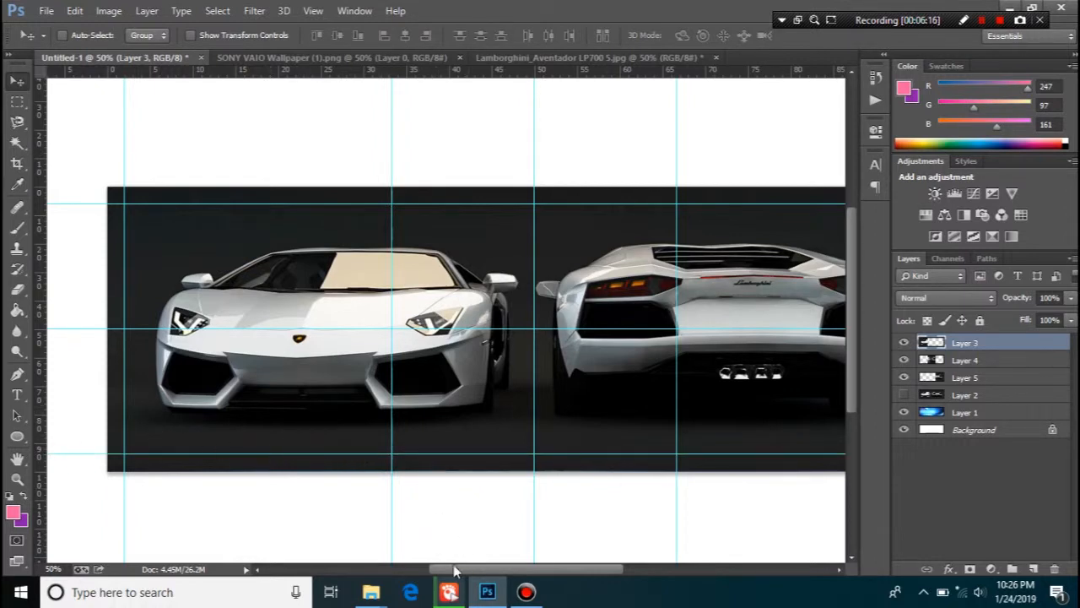
# Add a vertical margin guide just inside the canvas's right edge, at about 98% of the width
pyautogui.moveTo(454, 571); pyautogui.dragTo(517, 571)
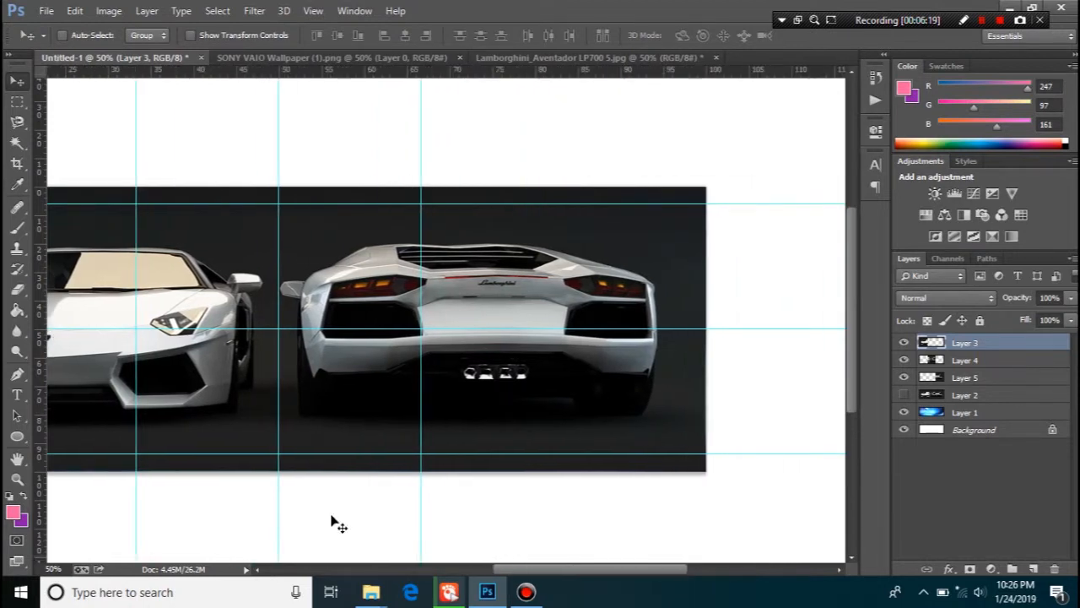
pyautogui.moveTo(41, 402); pyautogui.dragTo(692, 450)
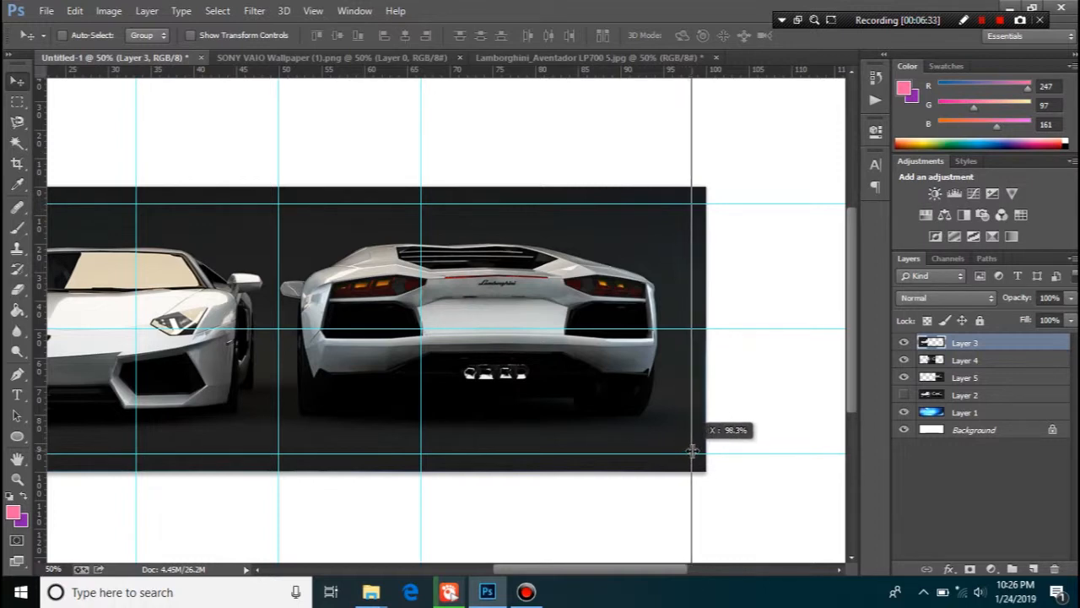
pyautogui.moveTo(692, 451); pyautogui.dragTo(689, 449)
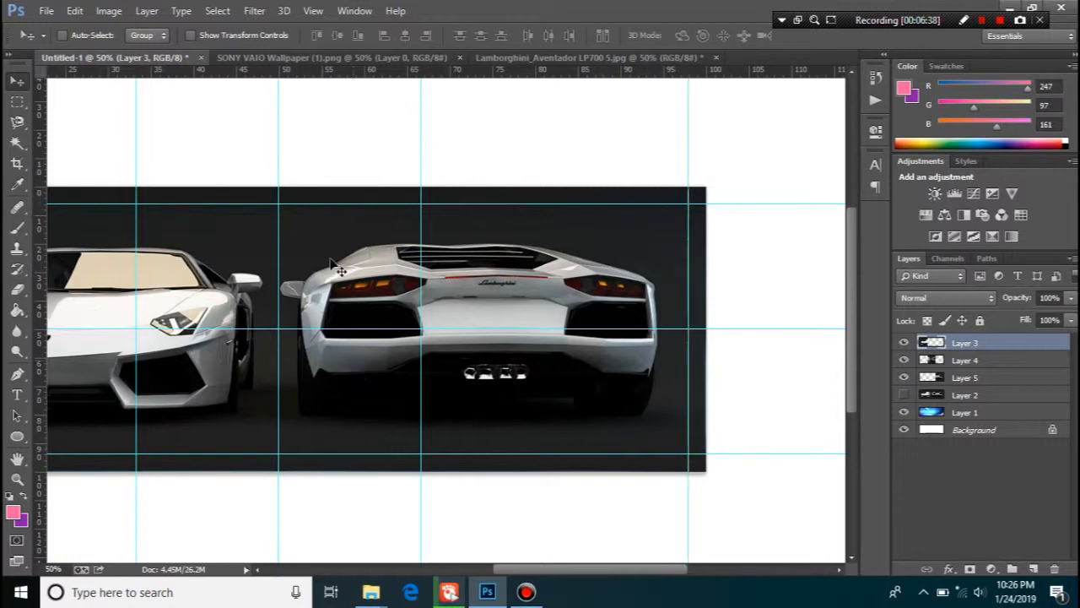
# Add vertical guides on both sides of the second section divider, at about 68.6% and 65% of the width
pyautogui.moveTo(40, 295); pyautogui.dragTo(442, 339)
pyautogui.moveTo(442, 340); pyautogui.dragTo(438, 372)
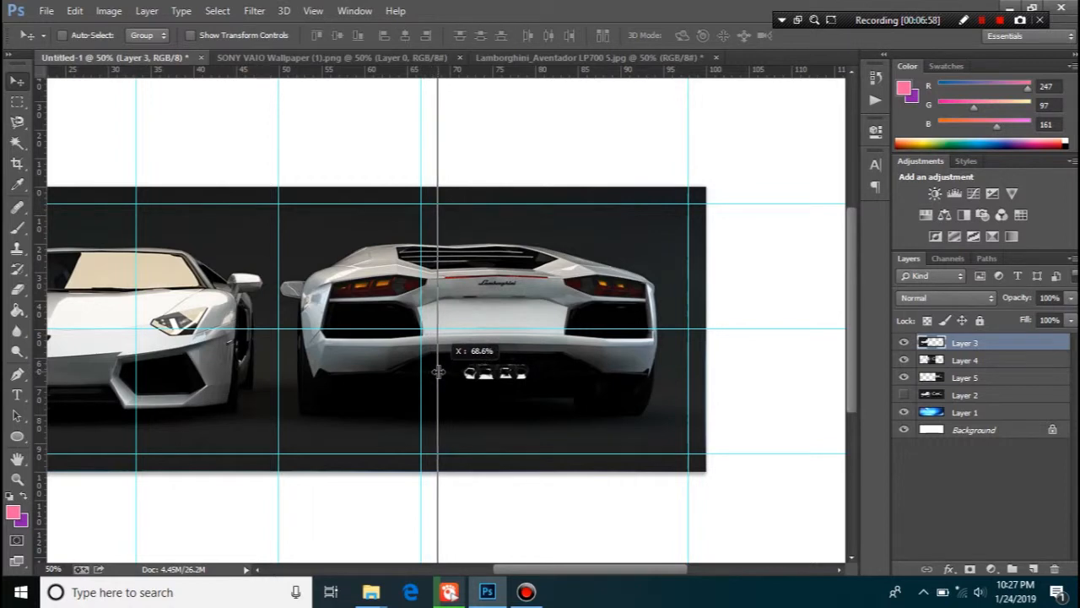
pyautogui.moveTo(438, 371); pyautogui.dragTo(439, 376)
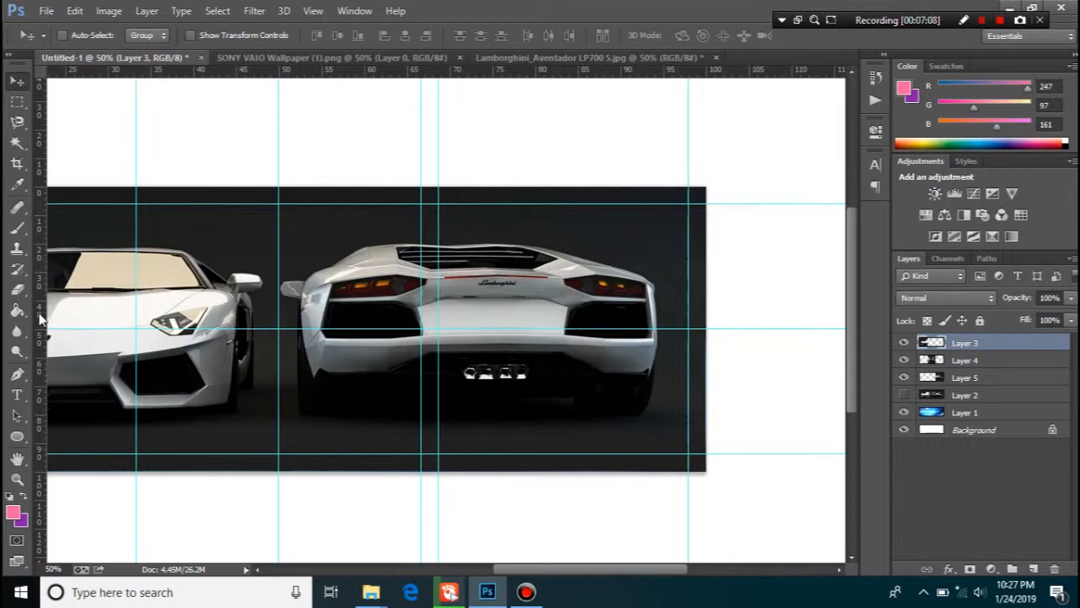
pyautogui.moveTo(38, 314); pyautogui.dragTo(405, 349)
# Add vertical guides on both sides of the first section divider, at about 31% and 35% of the width
pyautogui.moveTo(573, 570); pyautogui.dragTo(506, 581)
pyautogui.moveTo(40, 404); pyautogui.dragTo(374, 411)
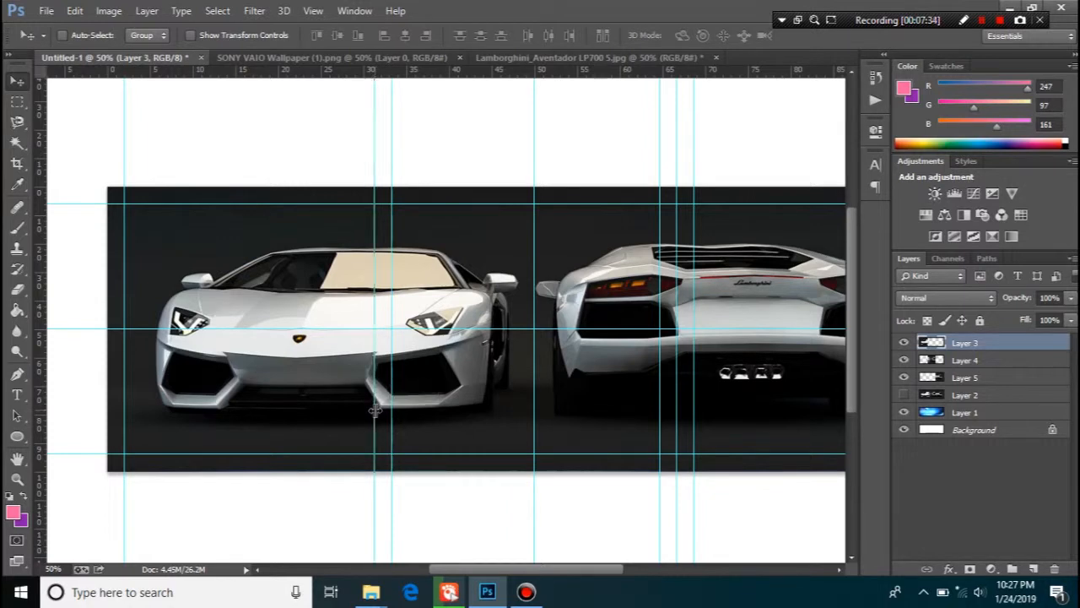
pyautogui.moveTo(40, 375); pyautogui.dragTo(409, 428)
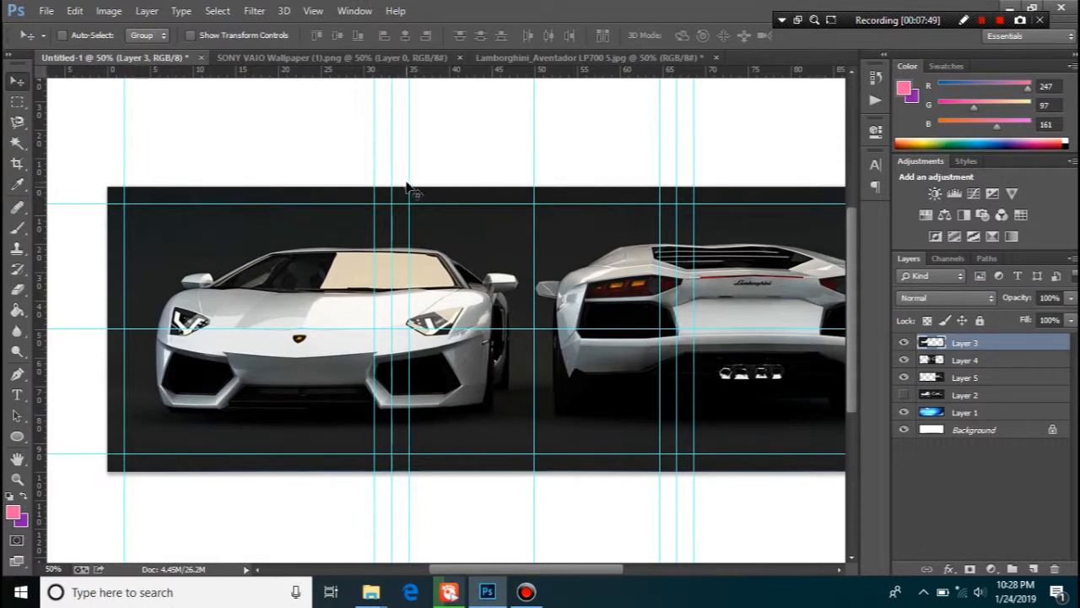
pyautogui.moveTo(409, 180); pyautogui.dragTo(408, 183)
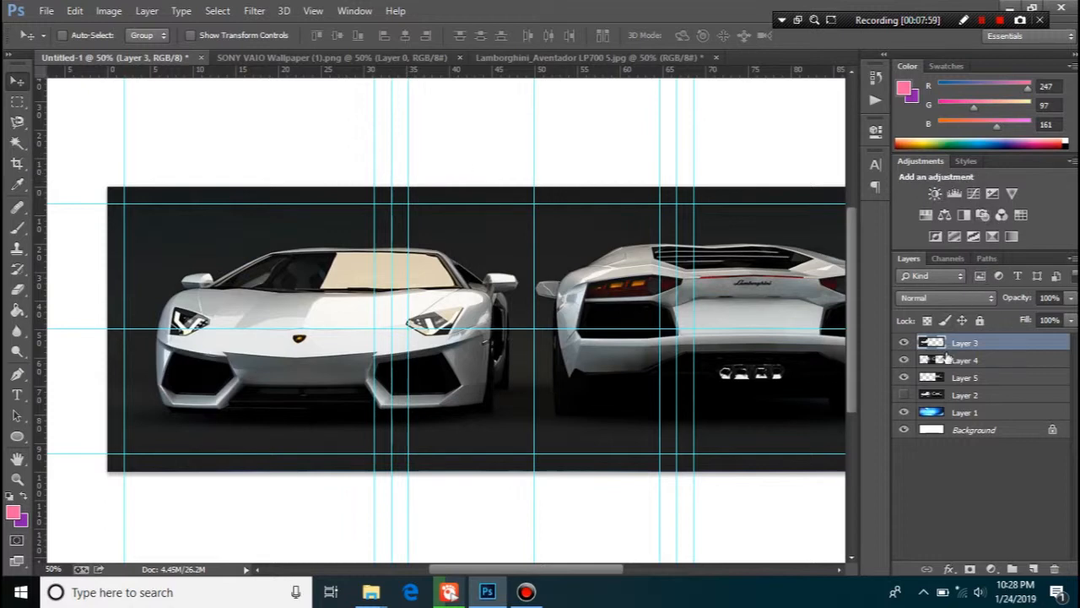
# Scale Layer 3 to about 88% and fit it within the margin guides of the left section
pyautogui.click(962, 344)
pyautogui.hotkey('ctrl', 't')
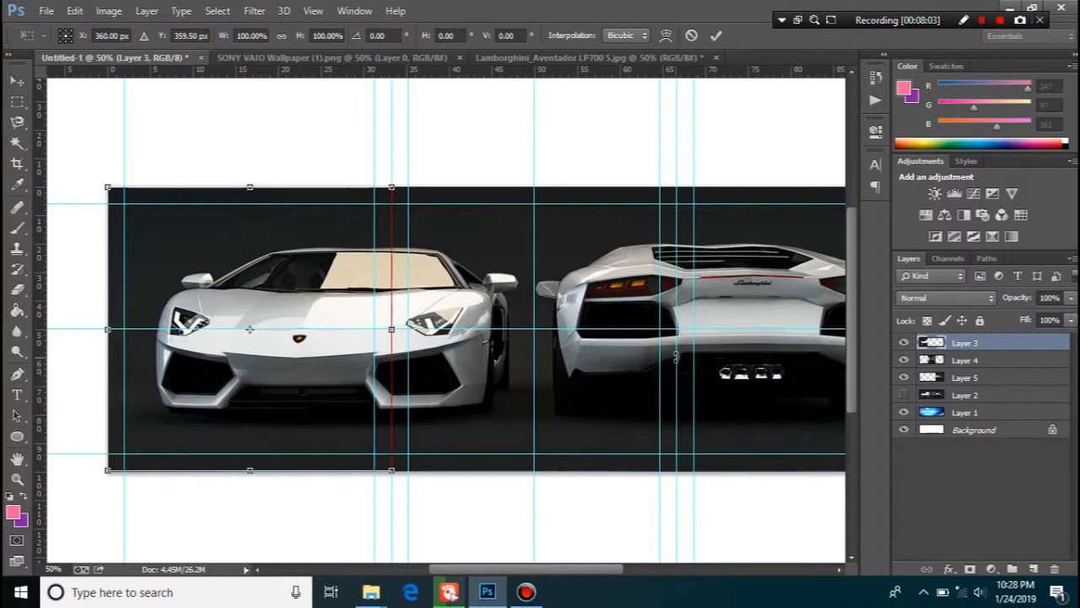
pyautogui.moveTo(393, 468); pyautogui.dragTo(321, 425)
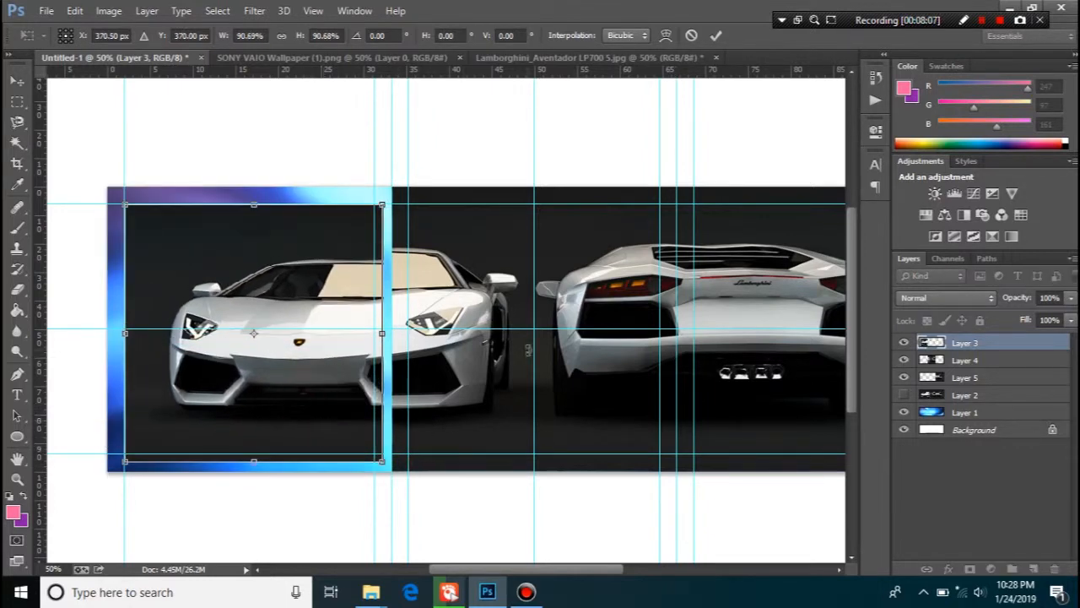
pyautogui.press('Up')
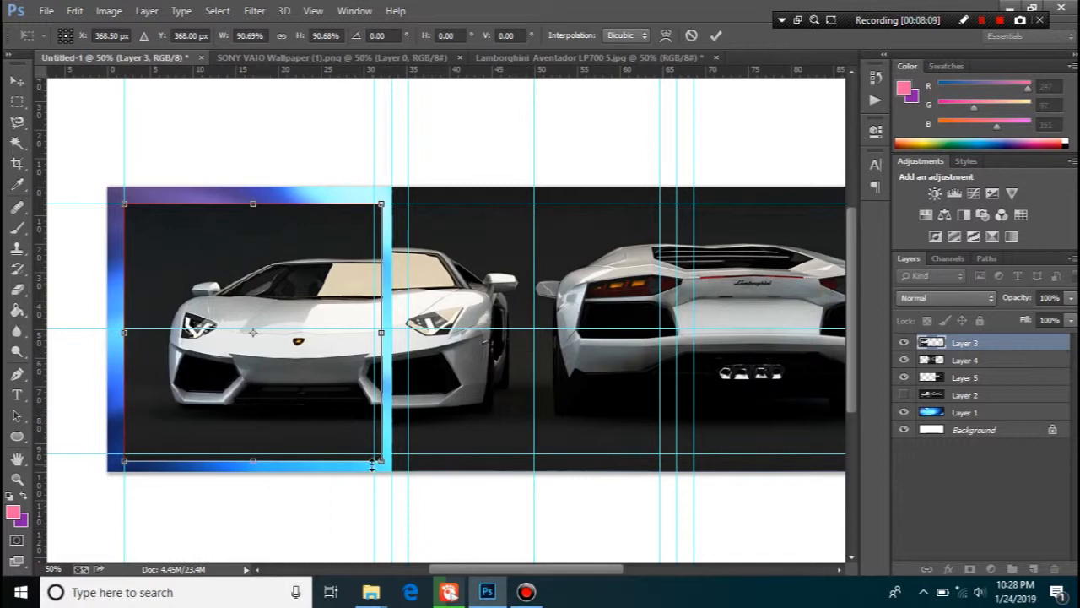
pyautogui.moveTo(380, 460); pyautogui.dragTo(369, 455)
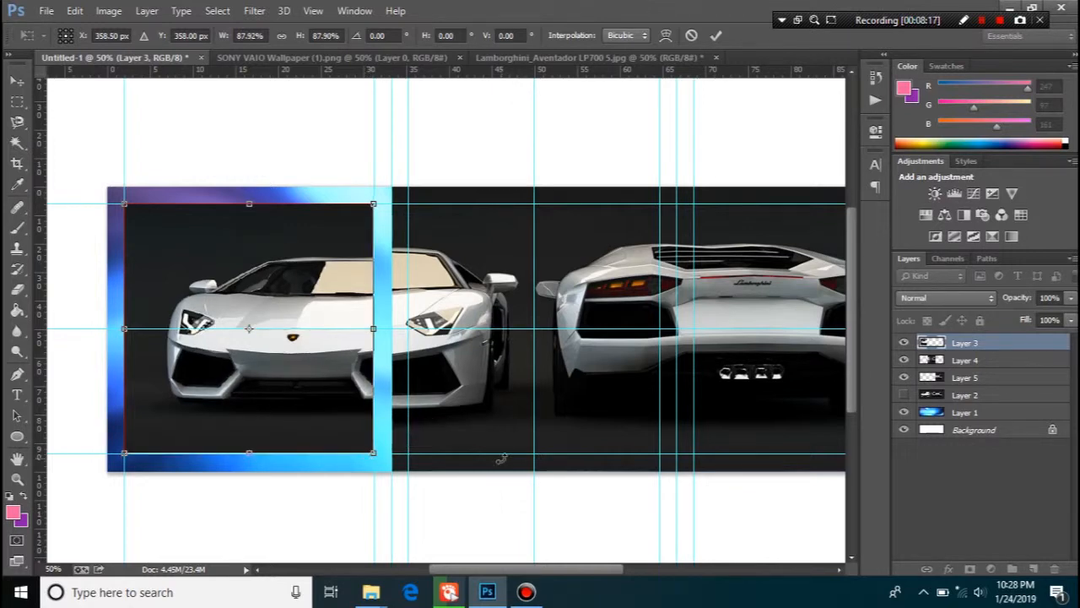
pyautogui.press('Return')
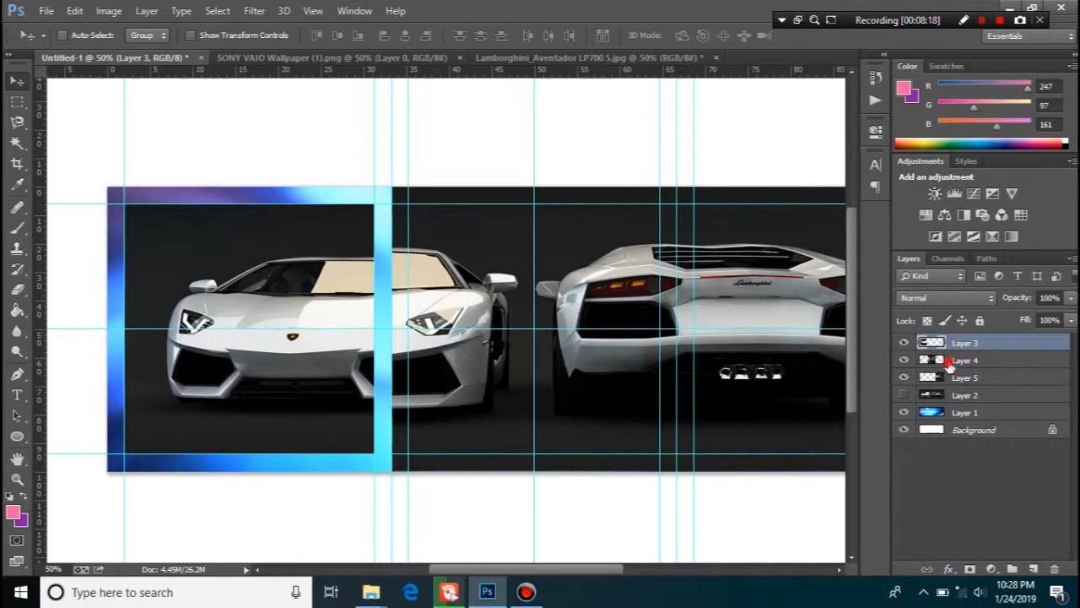
# Scale Layer 4 to about 88.5% and nudge it to fit the guides of the middle section
pyautogui.click(950, 363)
pyautogui.hotkey('ctrl', 't')
pyautogui.moveTo(679, 470); pyautogui.dragTo(633, 437)
pyautogui.press('Down')
pyautogui.press('Right')
pyautogui.press('Down')
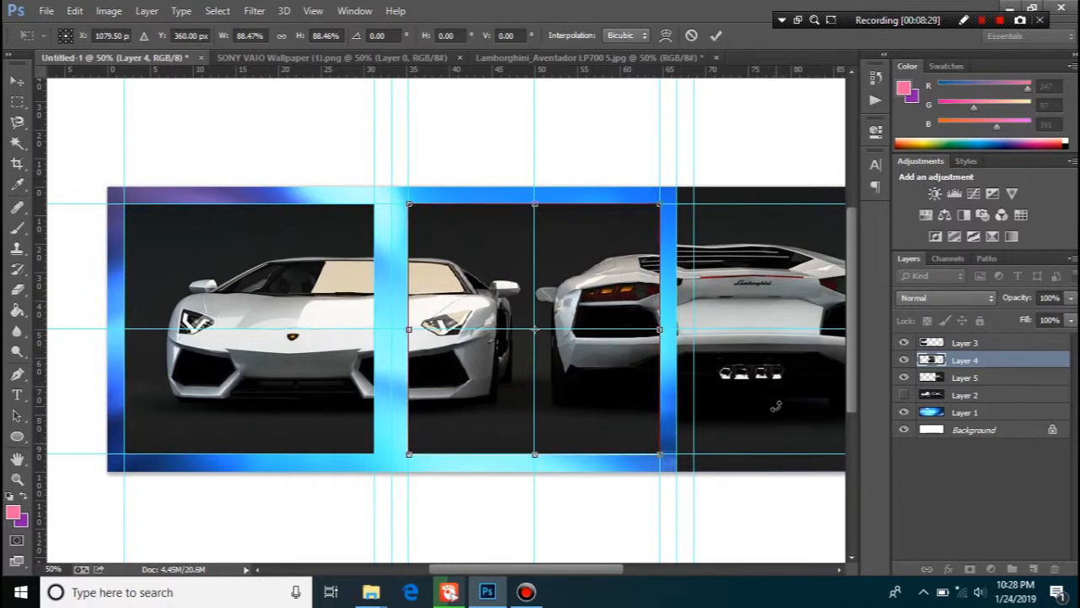
pyautogui.press('Return')
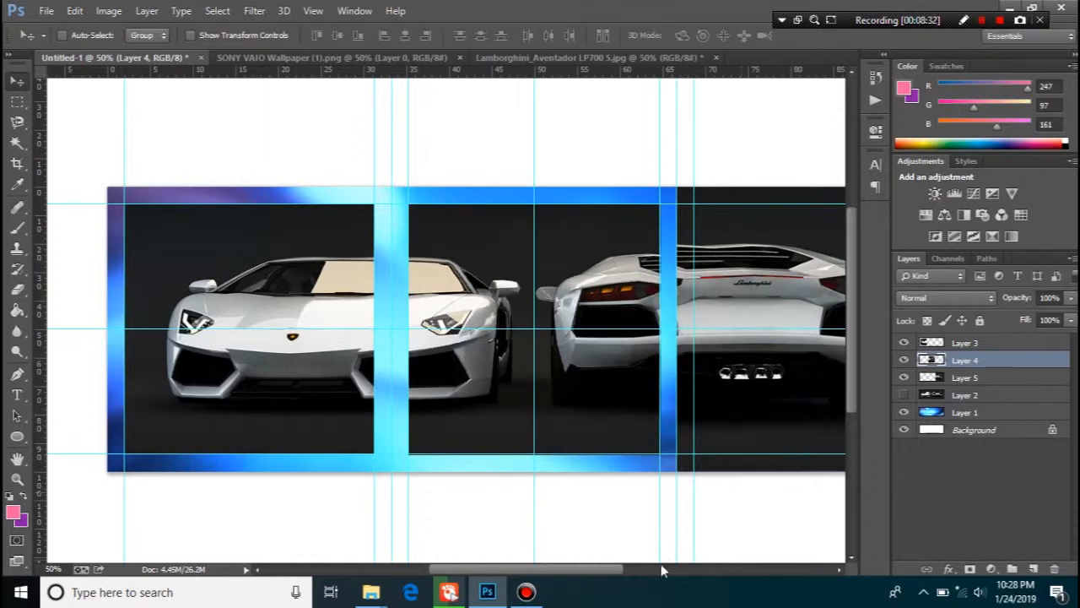
# Scale Layer 5 down and nudge it to fit within the margin guides of the right section
pyautogui.moveTo(591, 571); pyautogui.dragTo(651, 579)
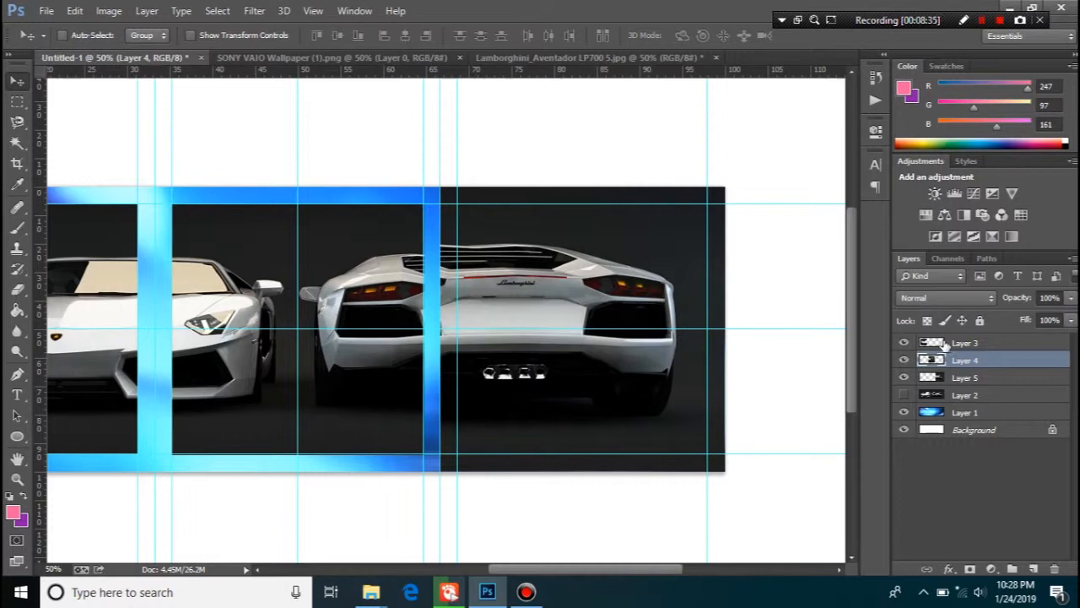
pyautogui.click(979, 378)
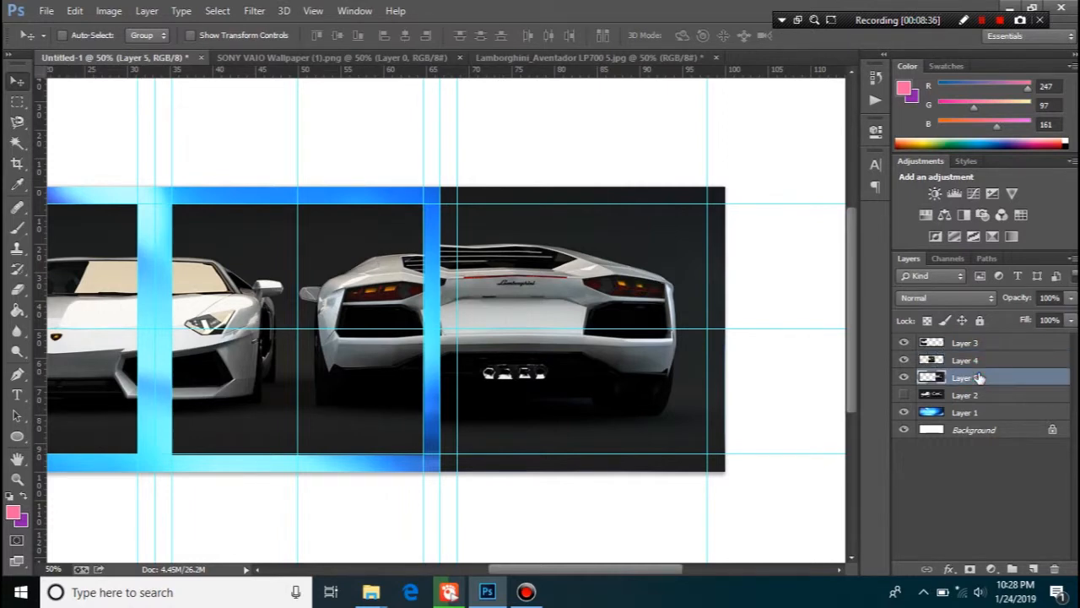
pyautogui.hotkey('ctrl', 't')
pyautogui.moveTo(724, 470); pyautogui.dragTo(690, 442)
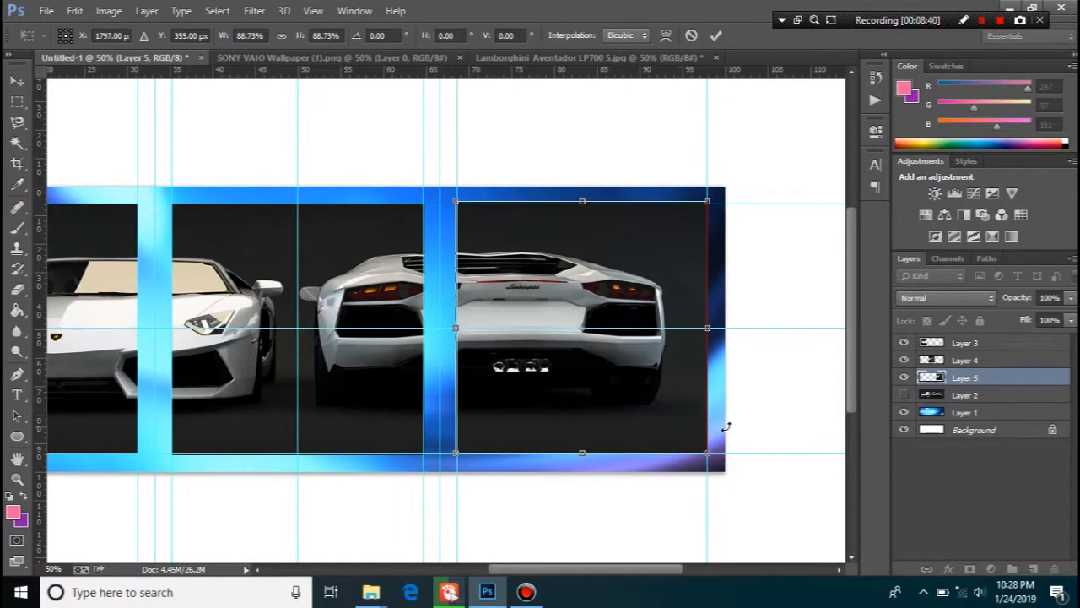
pyautogui.press('Down')
pyautogui.press('Right')
pyautogui.press('Right')
pyautogui.press('Down')
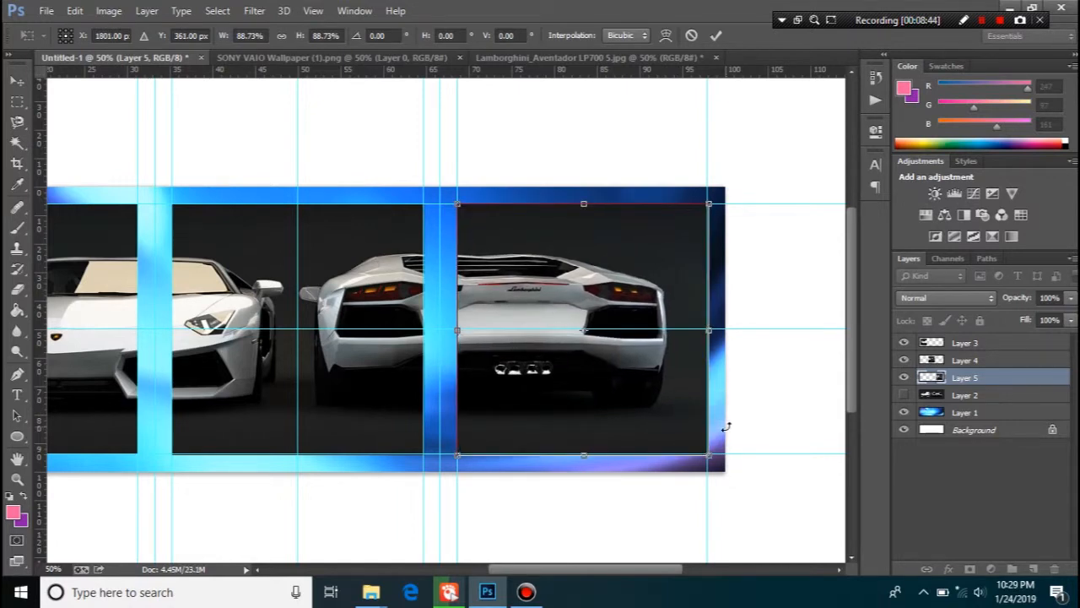
pyautogui.moveTo(708, 456); pyautogui.dragTo(706, 455)
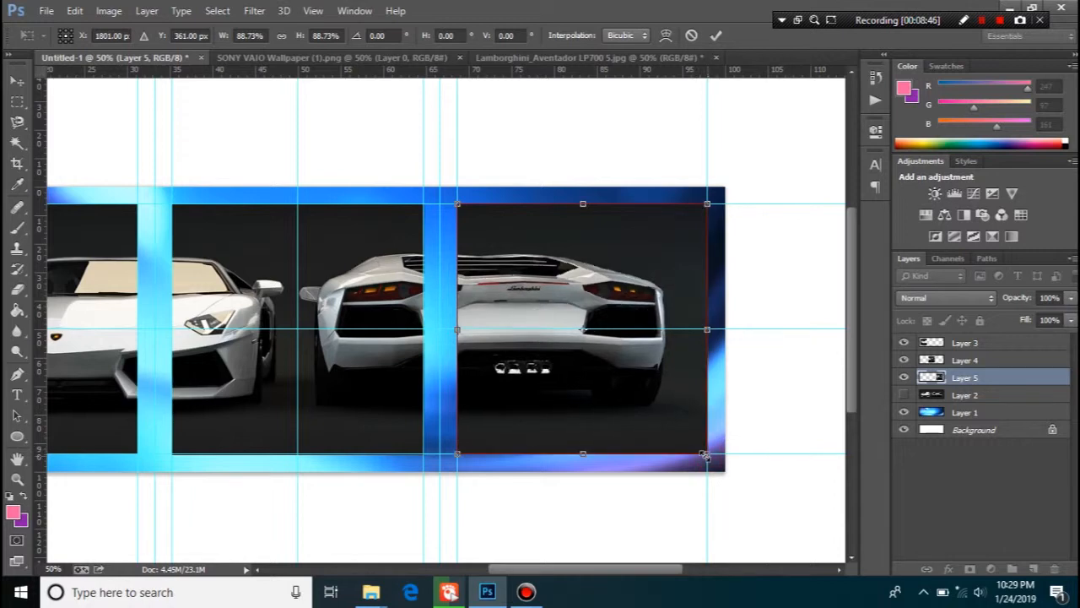
pyautogui.press('Return')
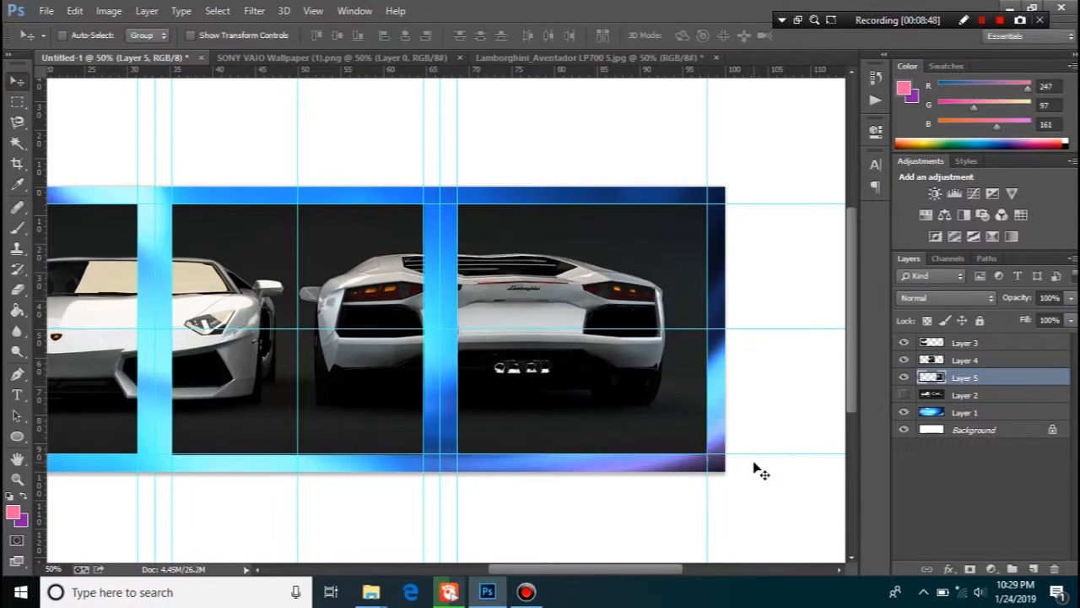
# Open Lamborghini_Aventador LP700 Speedometer.jpg and bring its image into the banner document as a new layer
pyautogui.hotkey('ctrl', '-')
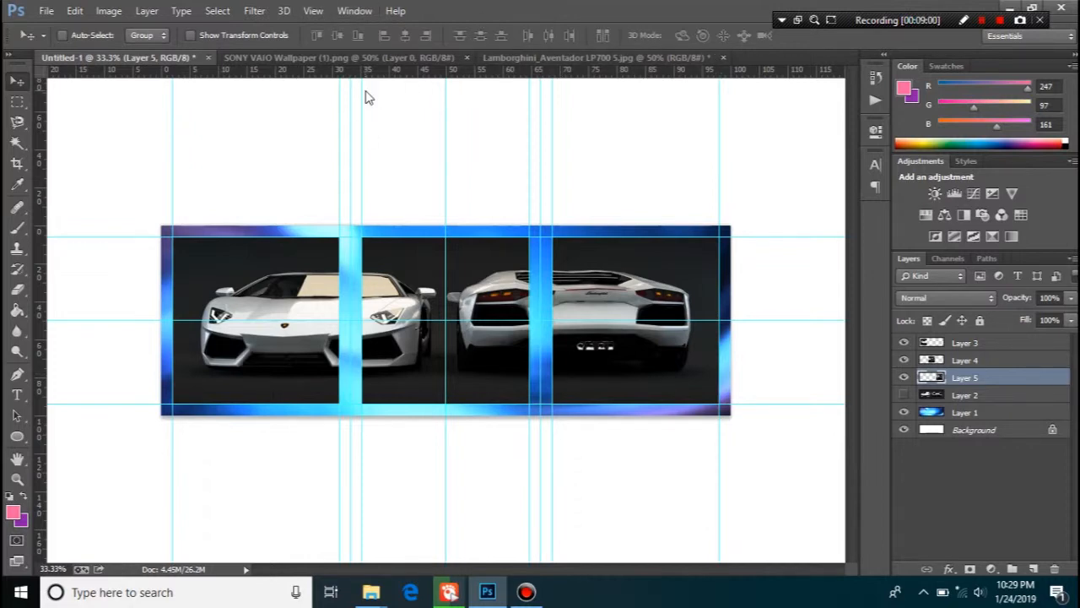
pyautogui.hotkey('ctrl', 'o')
pyautogui.click(297, 122)
pyautogui.doubleClick(304, 129)
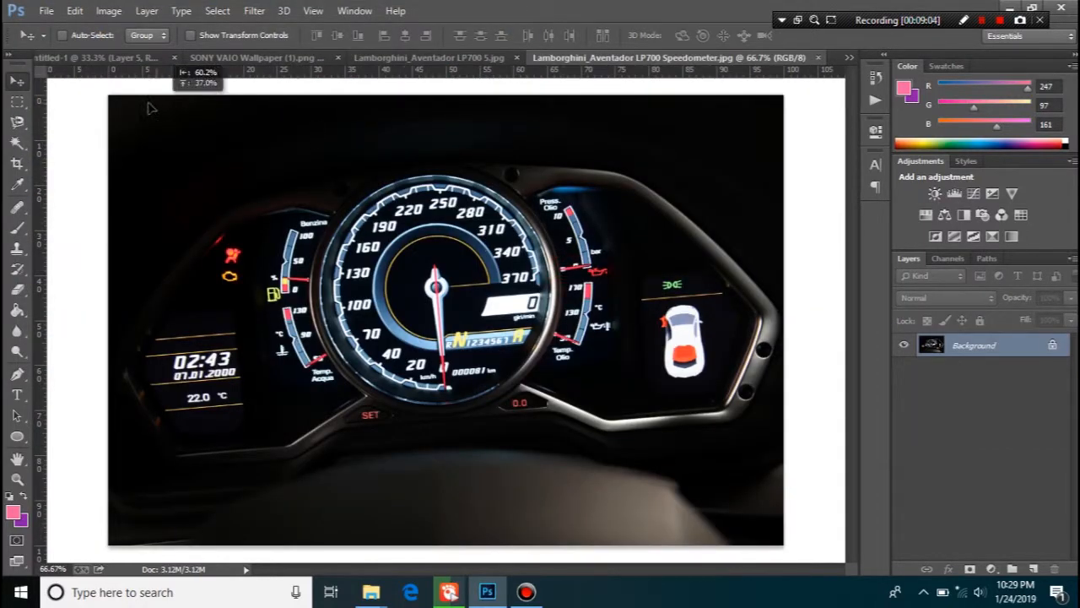
pyautogui.click(108, 59)
pyautogui.moveTo(444, 273); pyautogui.dragTo(448, 274)
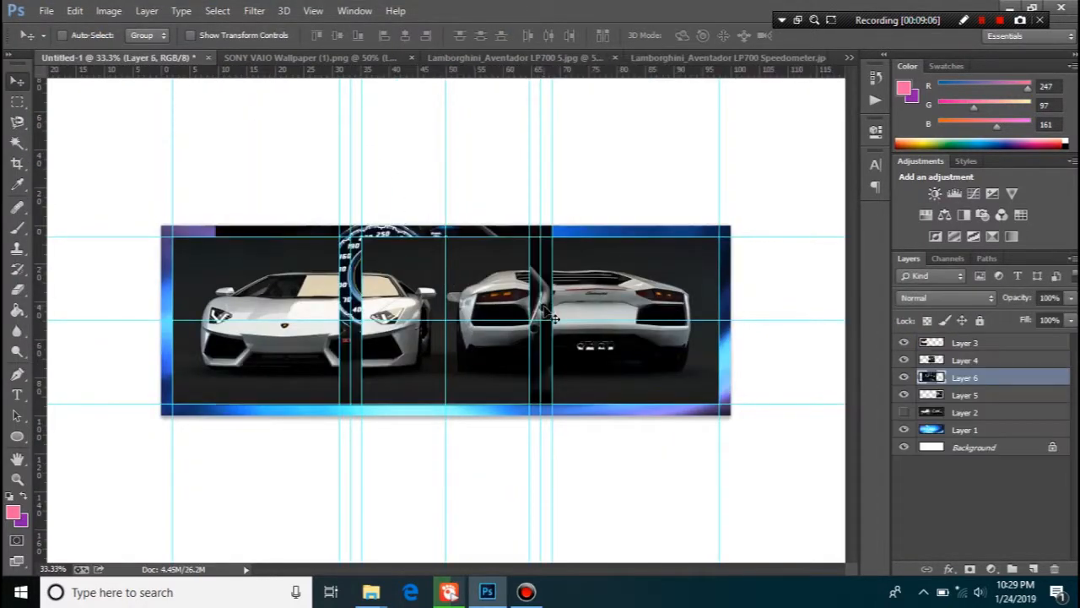
# Scale Layer 6 to about 74.4% and nudge it to sit centred over the middle frame between the horizontal margin guides
pyautogui.hotkey('ctrl', 't')
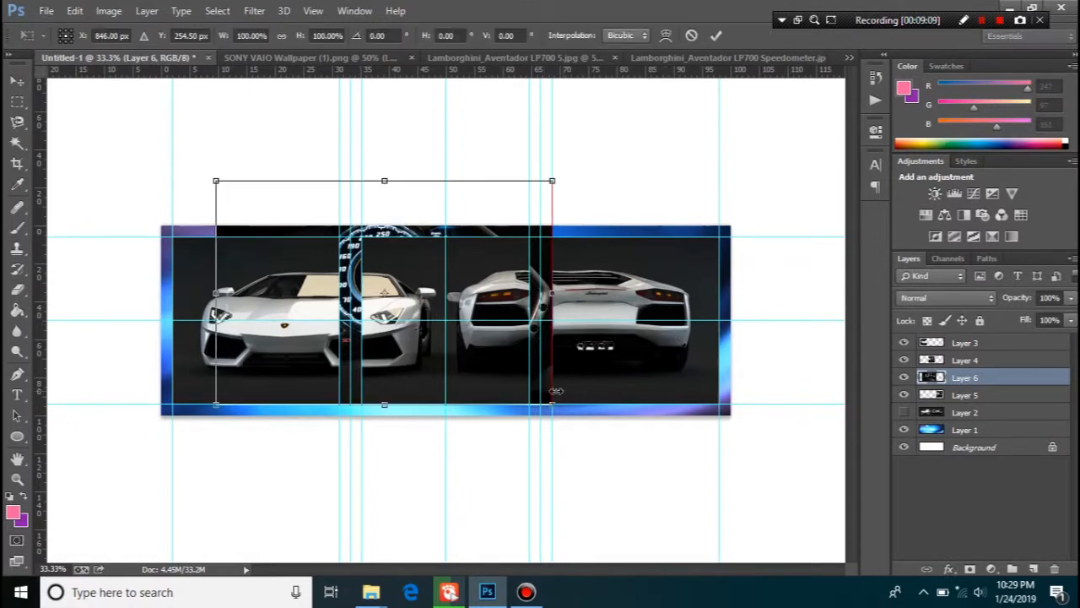
pyautogui.moveTo(549, 405); pyautogui.dragTo(425, 318)
pyautogui.moveTo(288, 275); pyautogui.dragTo(435, 332)
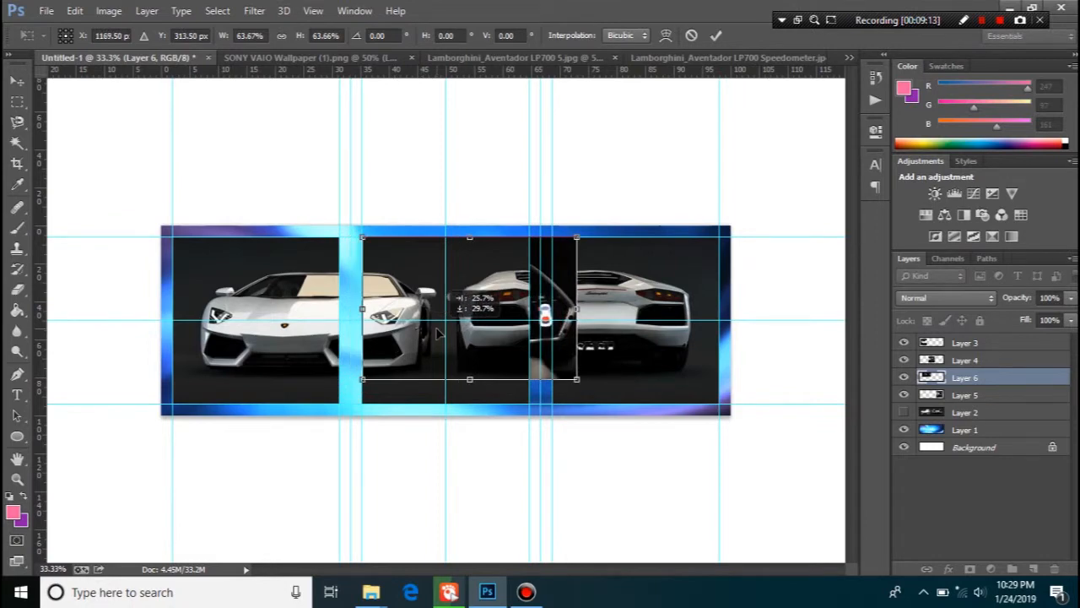
pyautogui.moveTo(576, 379); pyautogui.dragTo(610, 414)
pyautogui.moveTo(495, 360); pyautogui.dragTo(453, 362)
pyautogui.press('Left')
pyautogui.press('Left')
pyautogui.press('Left')
pyautogui.press('Up')
pyautogui.press('Up')
pyautogui.press('Up')
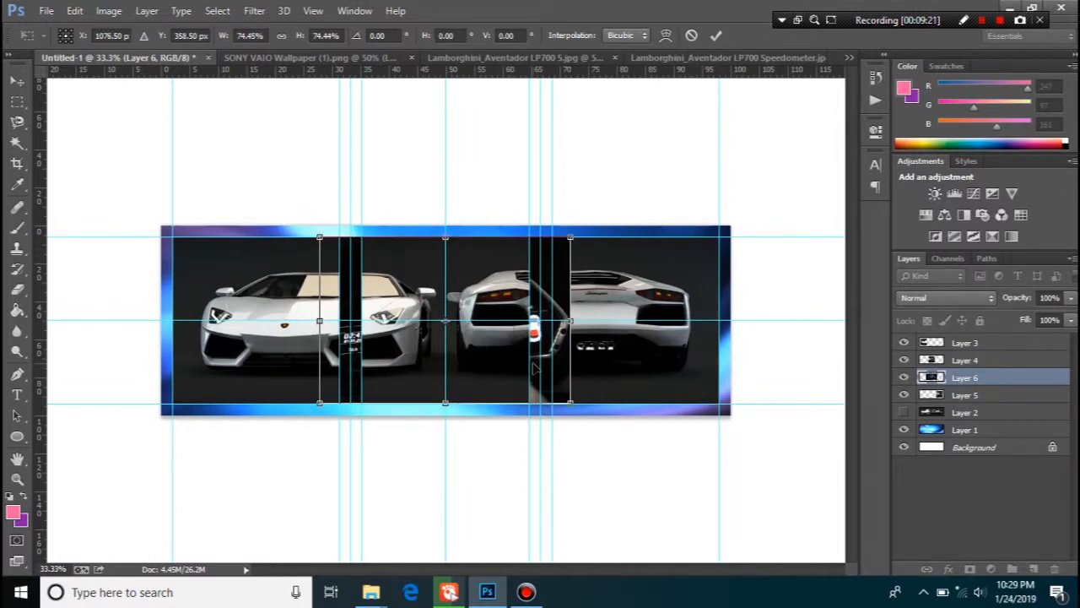
pyautogui.press('Return')
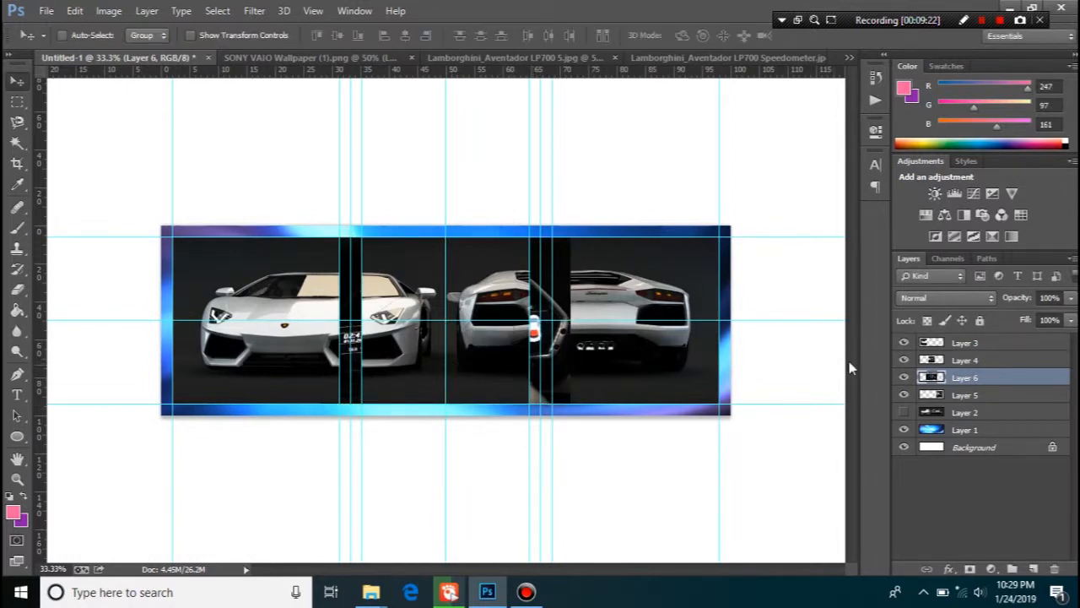
# Trim Layer 6 to the middle frame by deleting everything outside Layer 4's outline, and clear the selection
pyautogui.keyDown('ctrl'); pyautogui.click(933, 376); pyautogui.keyUp('ctrl')
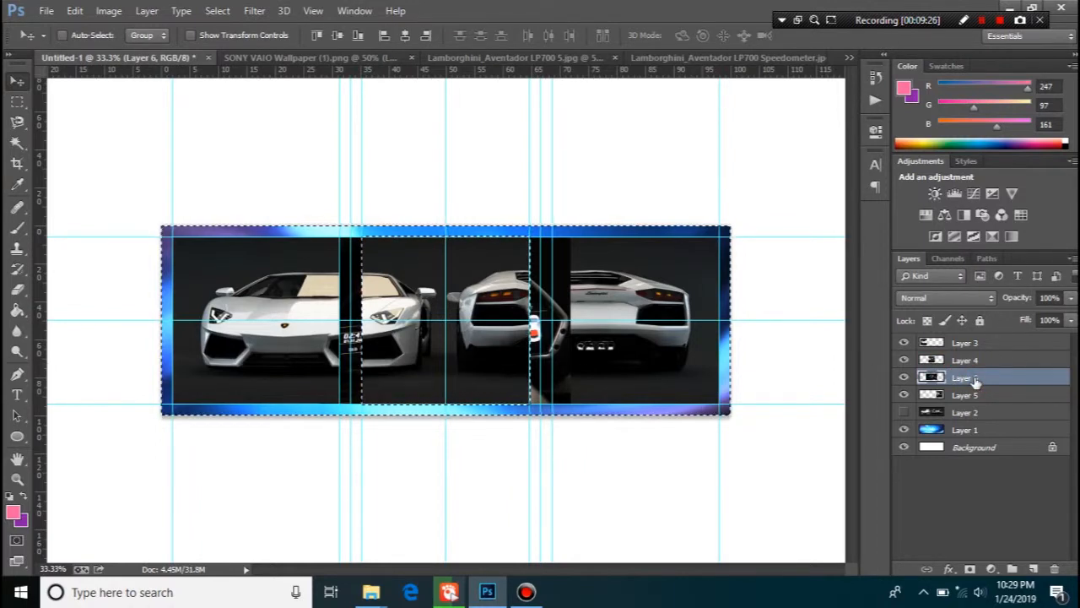
pyautogui.hotkey('ctrl', 'shift', 'i')
pyautogui.press('Delete')
pyautogui.hotkey('ctrl', 'd')
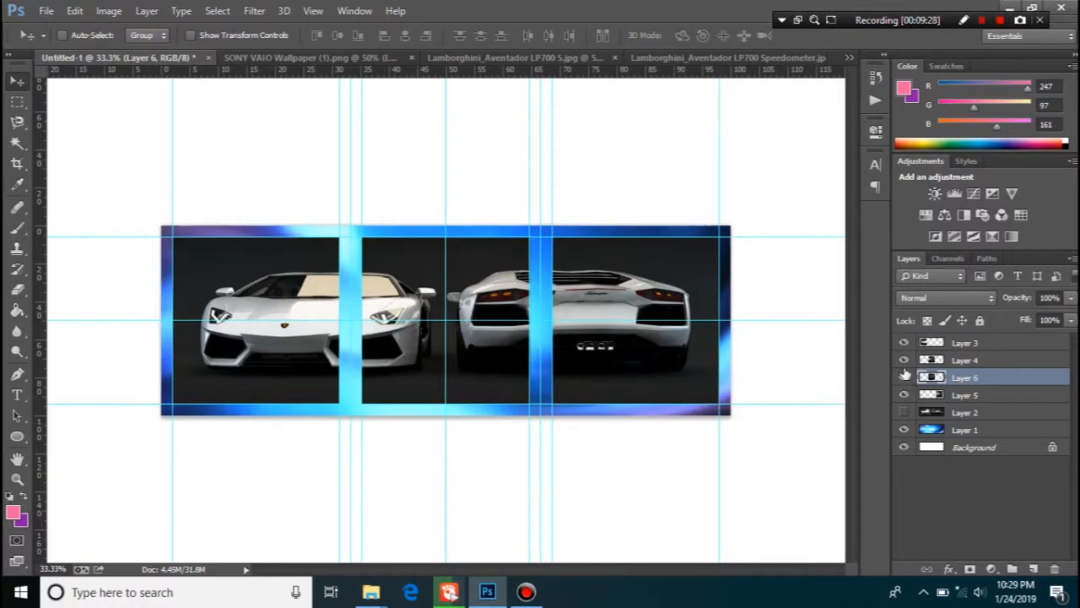
# Toggle the visibility of Layers 6 and 4 to check the speedometer image in the middle frame, leaving both visible
pyautogui.click(903, 378)
pyautogui.click(903, 378)
pyautogui.click(904, 361)
pyautogui.click(903, 362)
pyautogui.click(904, 361)
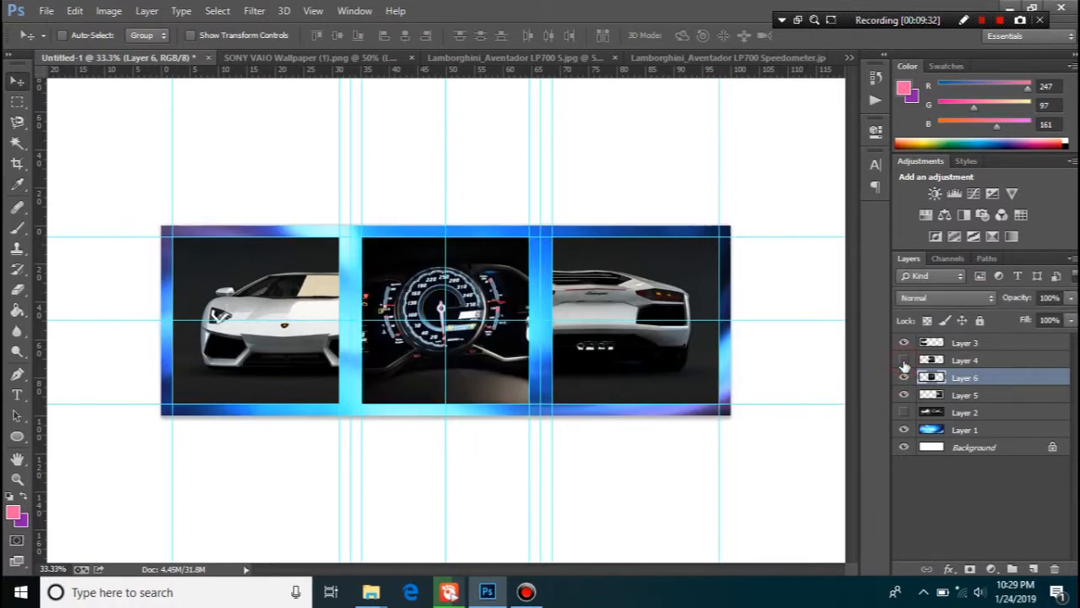
pyautogui.click(904, 361)
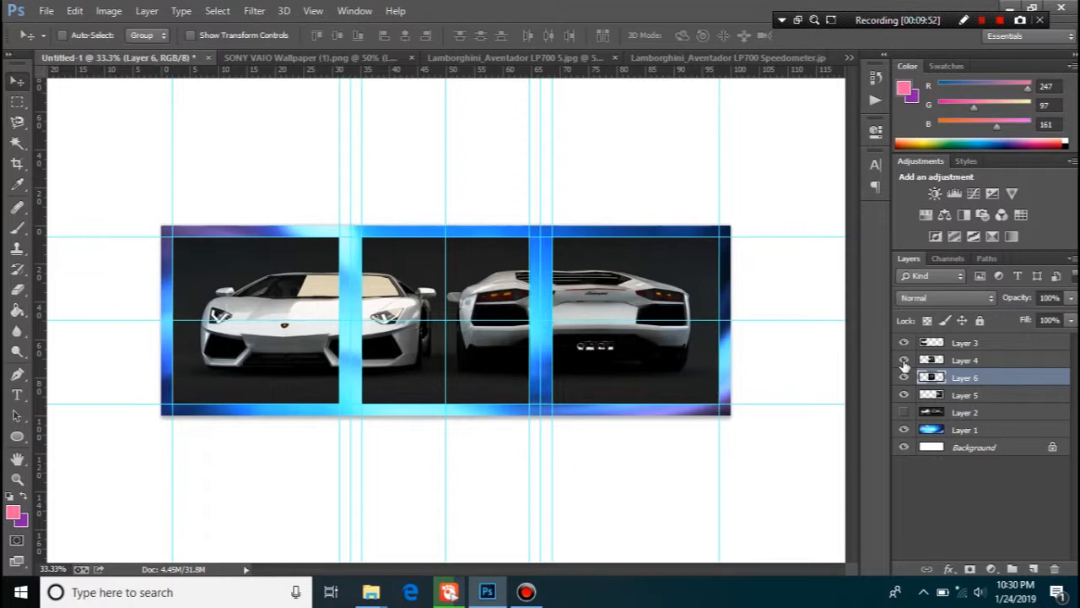
# Save the layered banner as a Photoshop file named PRESTIGE in the New folder under Pictures
pyautogui.hotkey('ctrl', 's')
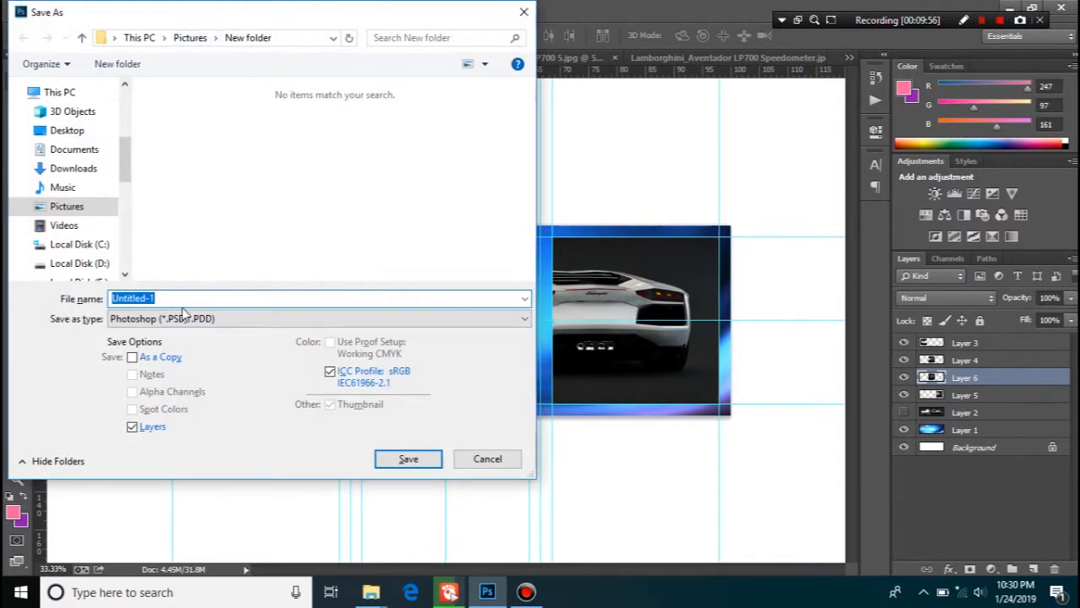
pyautogui.write('PRR')
pyautogui.press('BackSpace')
pyautogui.write('ESTIGE')
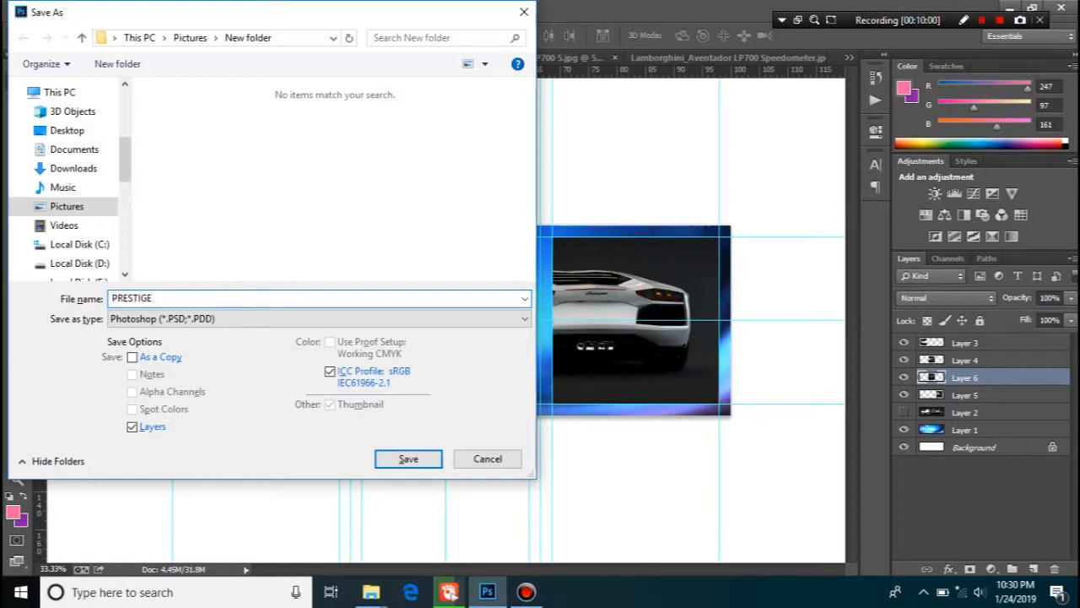
pyautogui.press('Return')
pyautogui.press('Return')
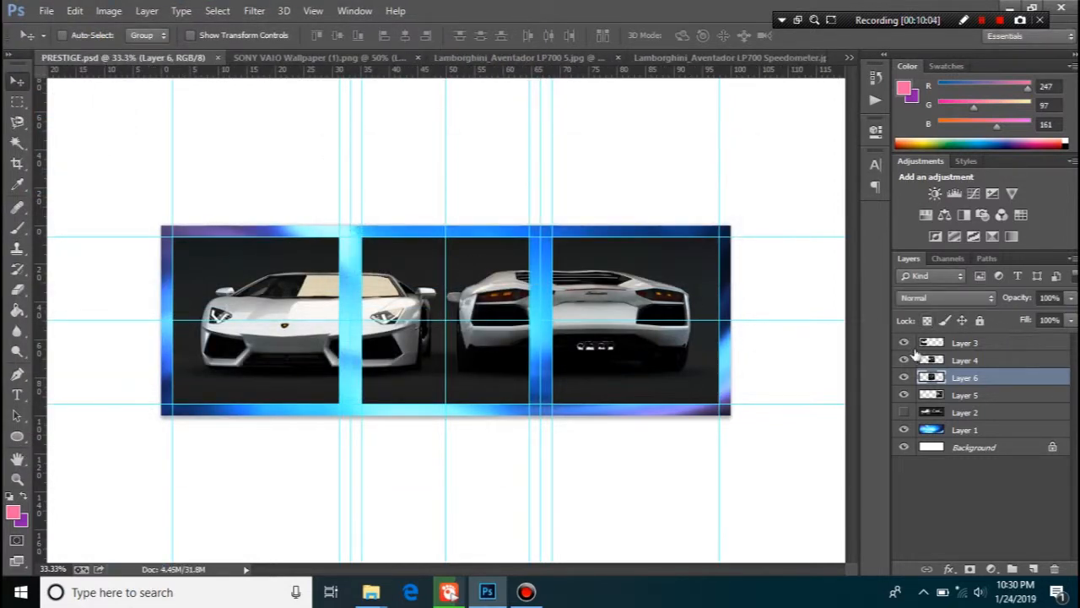
# Flatten the banner into a single layer, discarding the hidden layers
pyautogui.click(147, 10)
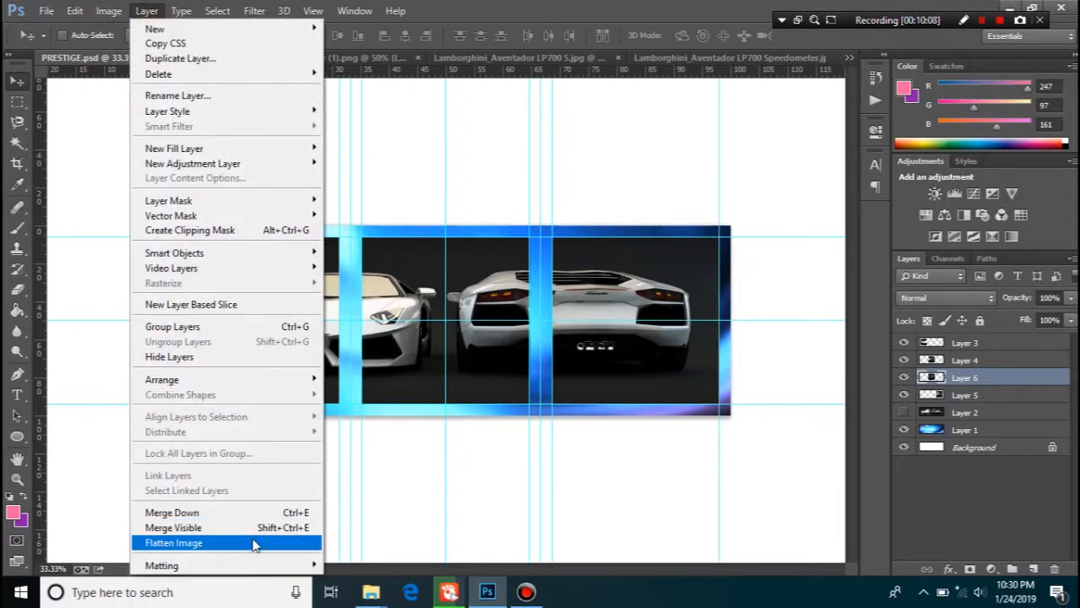
pyautogui.click(253, 543)
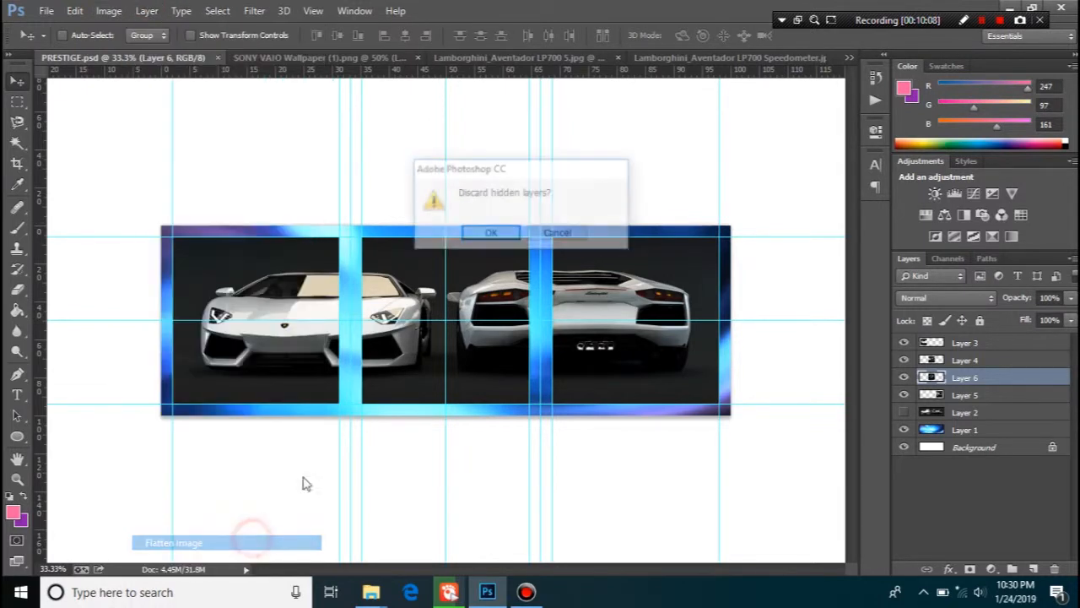
pyautogui.click(497, 234)
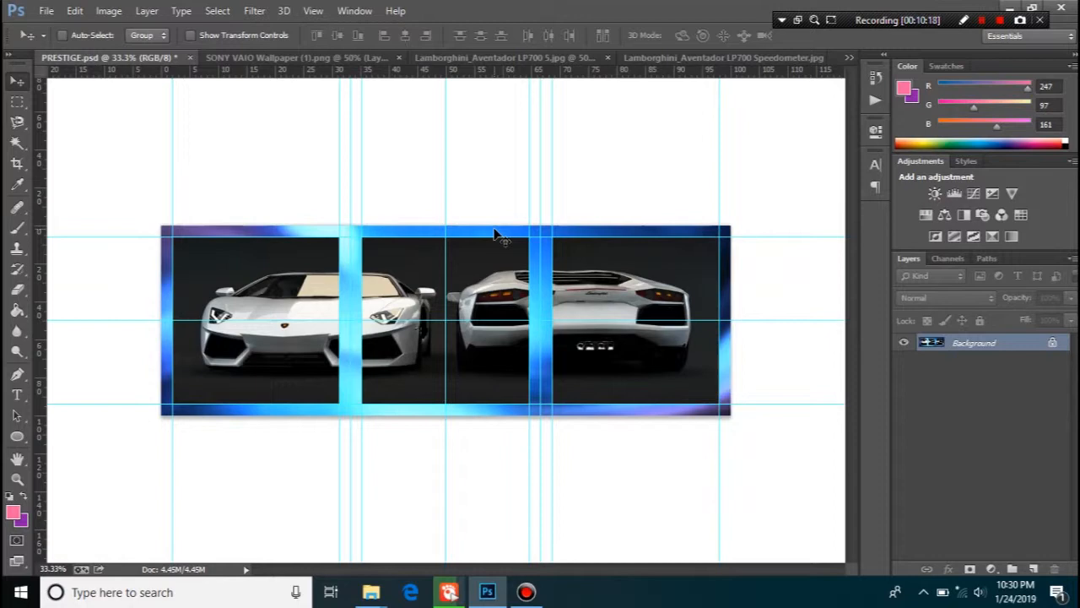
# Crop the flattened banner to its left square frame using a 1:1 ratio
pyautogui.click(19, 163)
pyautogui.click(169, 36)
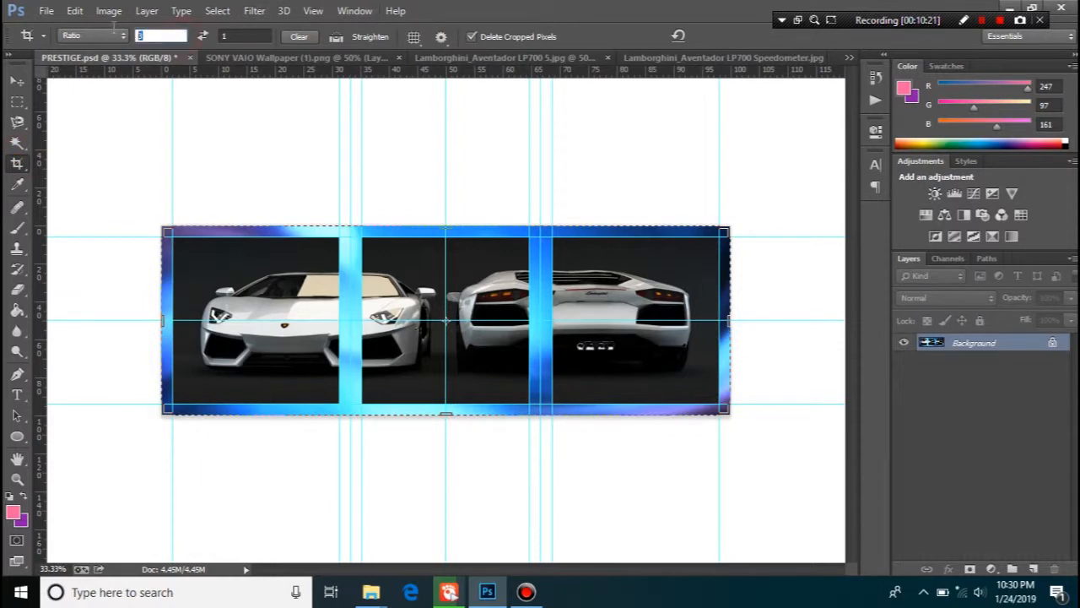
pyautogui.write('1')
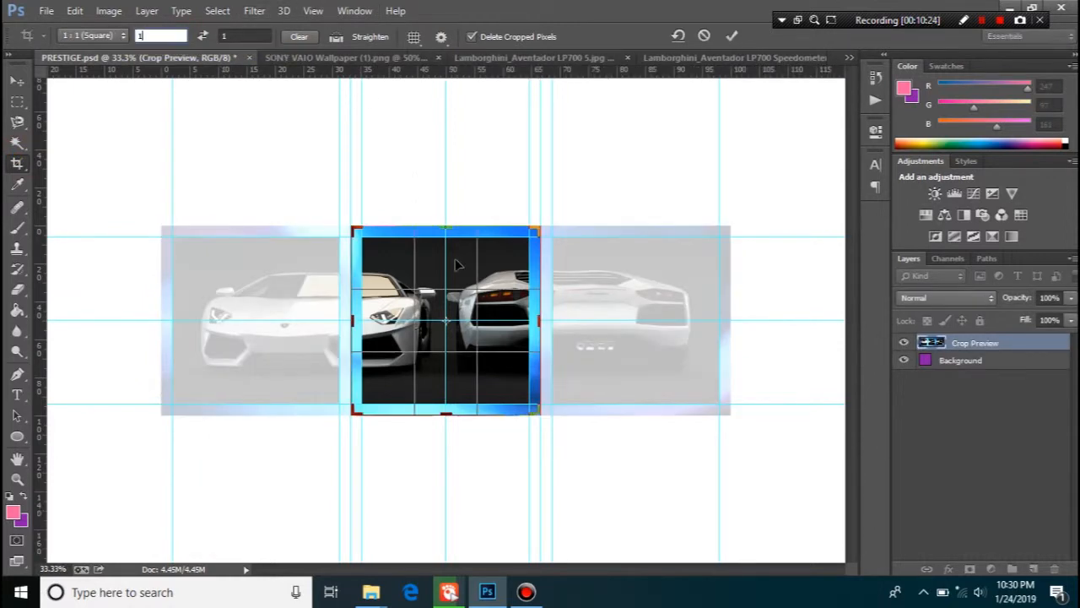
pyautogui.moveTo(454, 269); pyautogui.dragTo(644, 273)
pyautogui.press('Return')
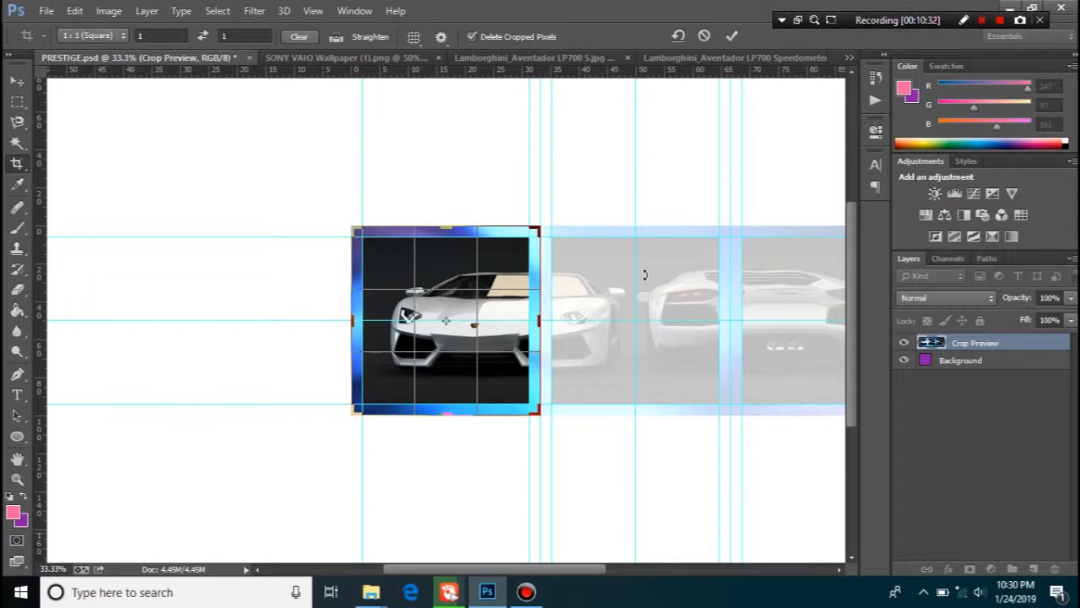
pyautogui.press('Return')
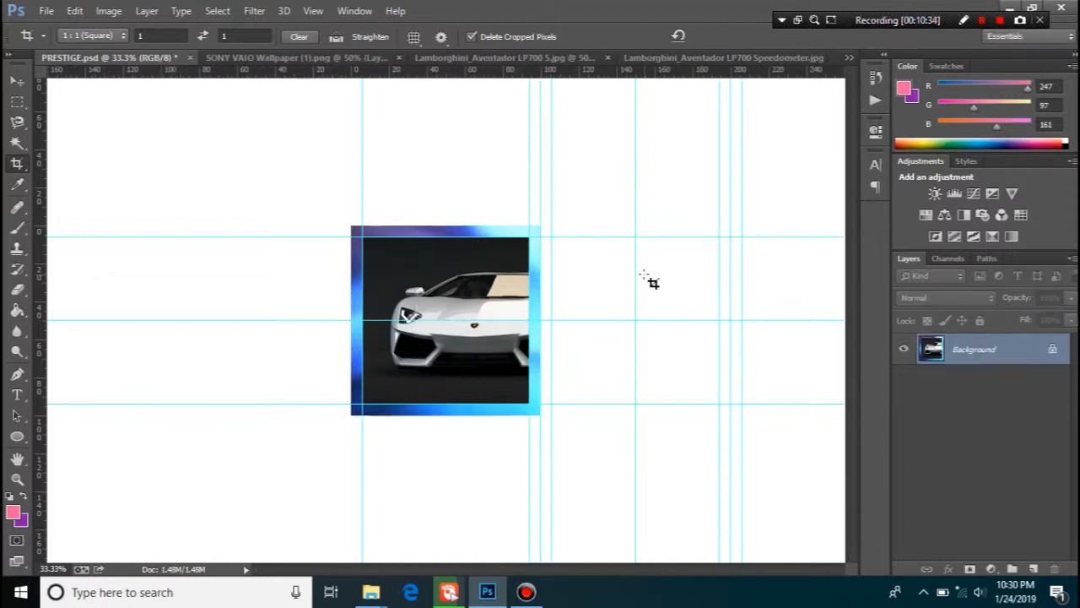
# Save the cropped left square as a JPEG named 1 with the offered quality options
pyautogui.hotkey('ctrl', 'shift', 's')
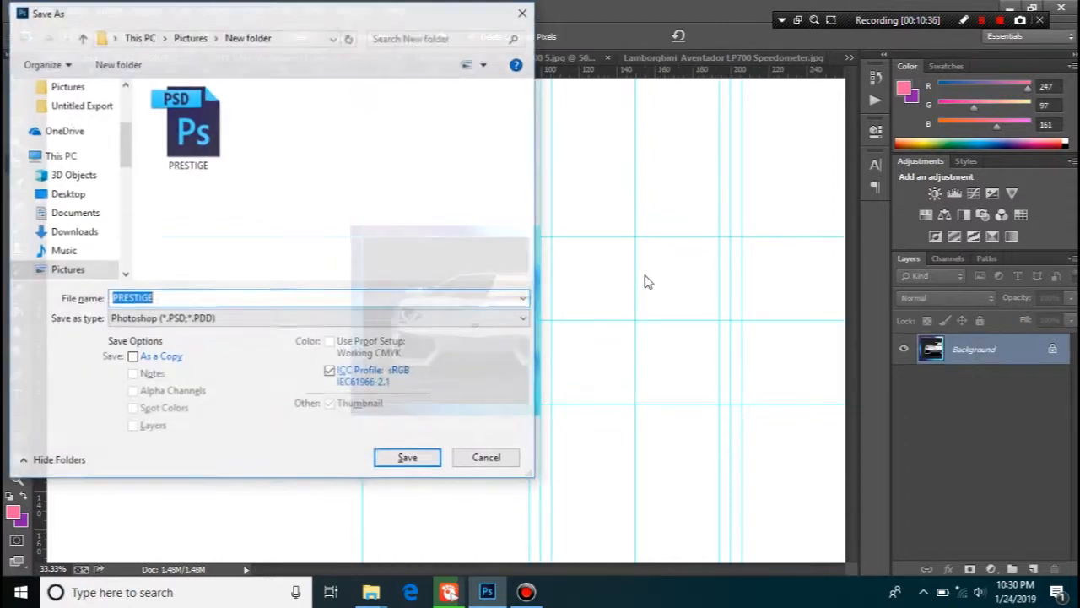
pyautogui.write('1')
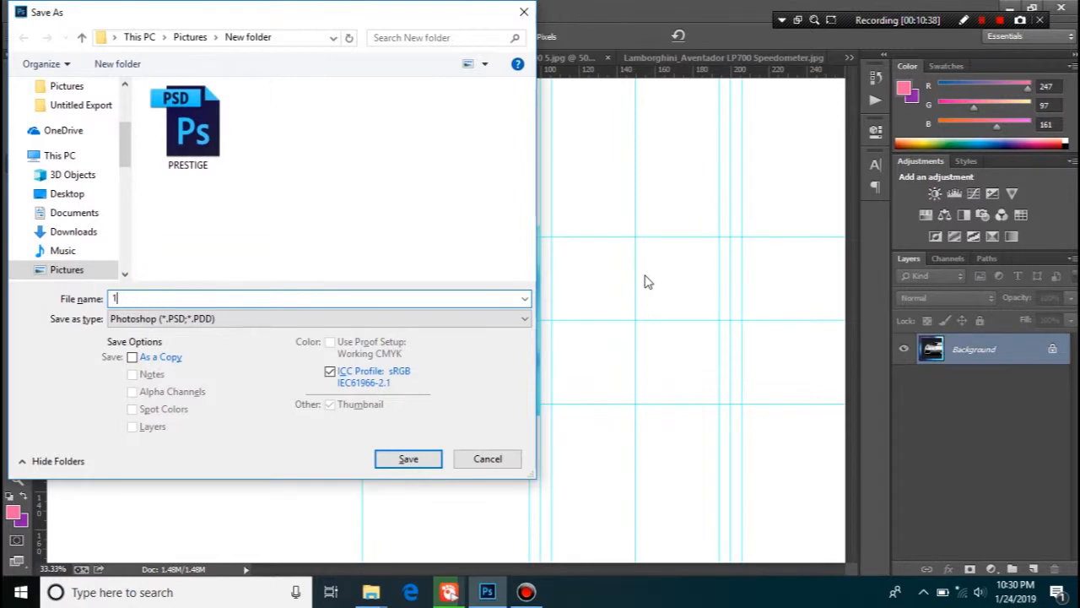
pyautogui.click(516, 321)
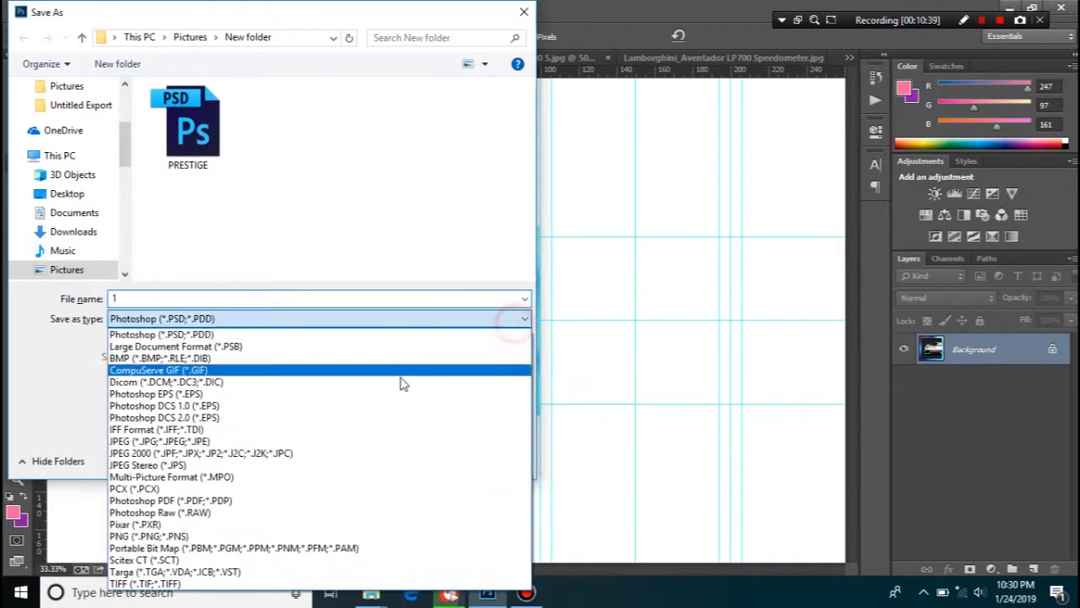
pyautogui.click(272, 443)
pyautogui.click(411, 459)
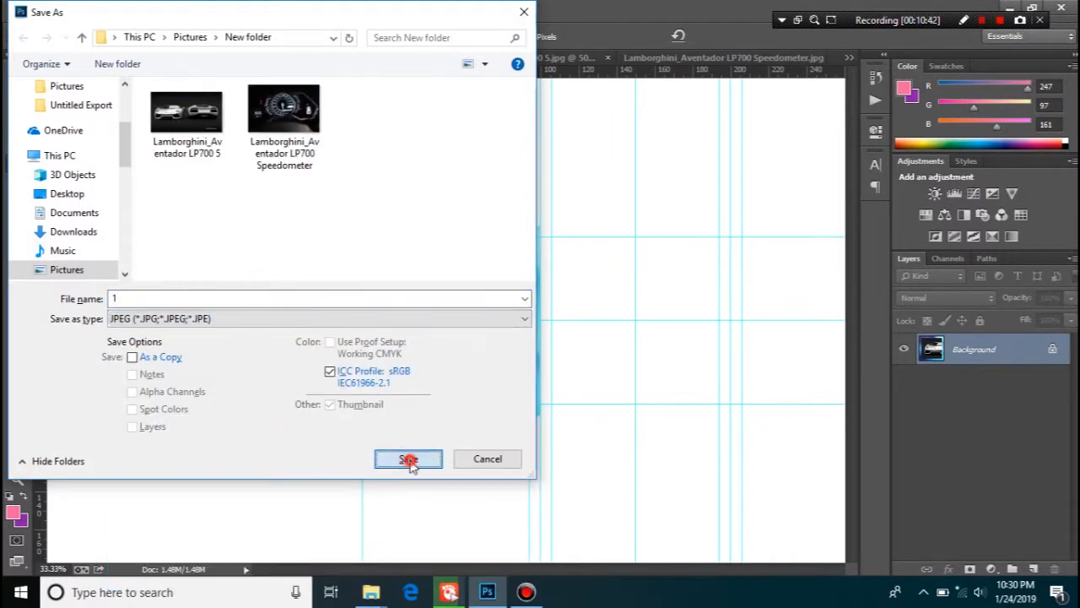
pyautogui.press('Return')
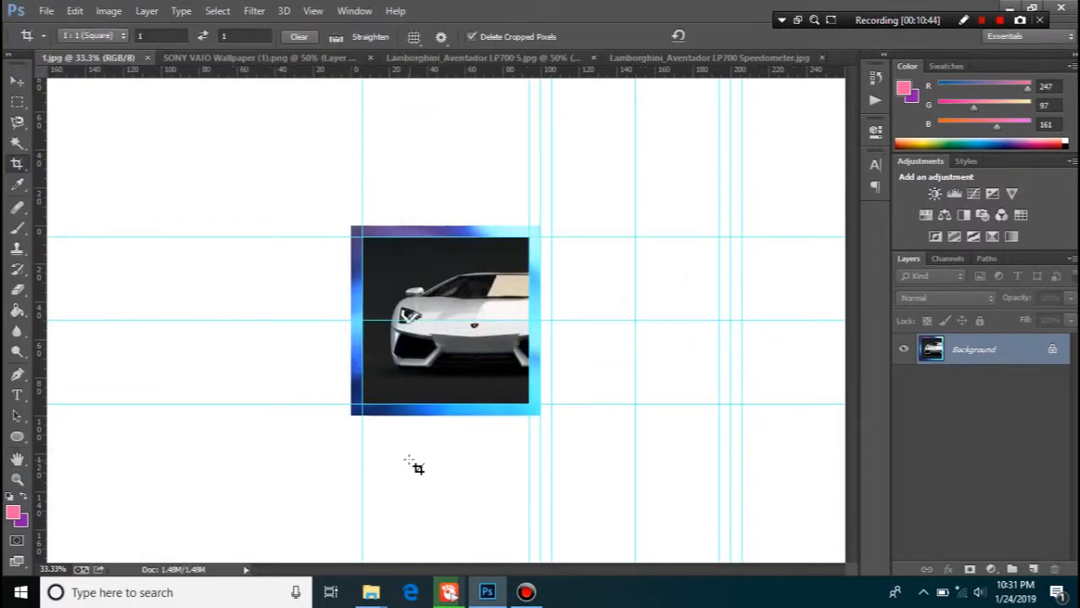
# Undo the left-frame crop and crop the full banner to its middle square at 1:1
pyautogui.hotkey('ctrl', 'z')
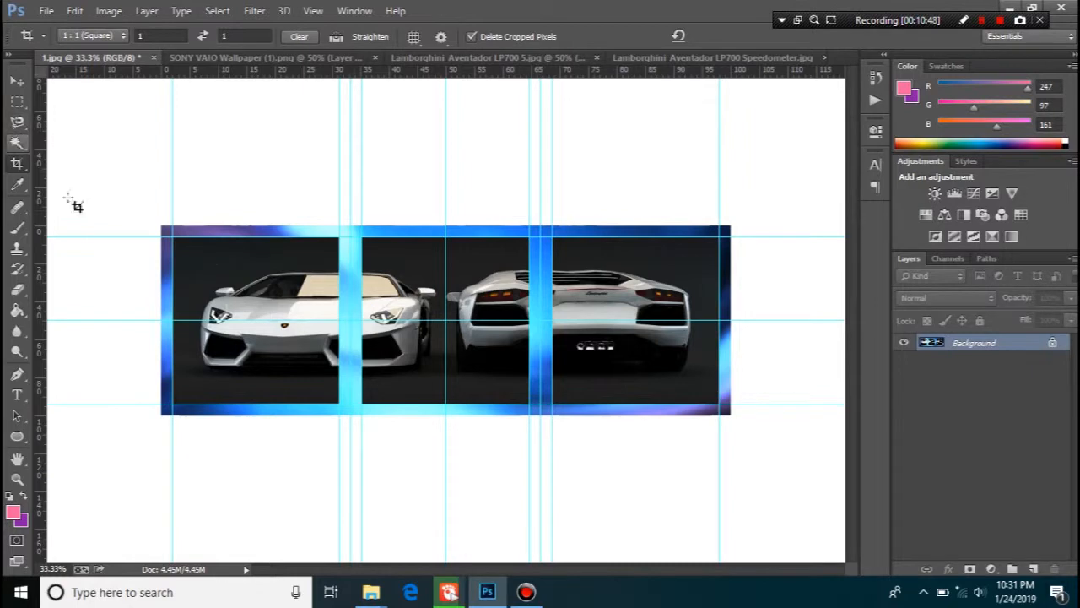
pyautogui.click(390, 329)
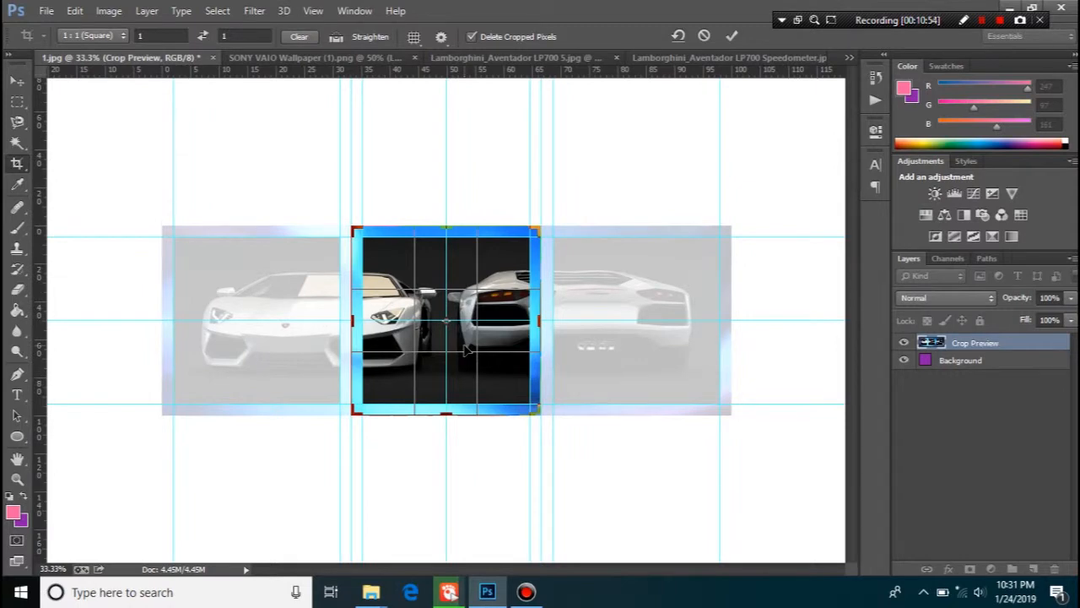
pyautogui.press('Return')
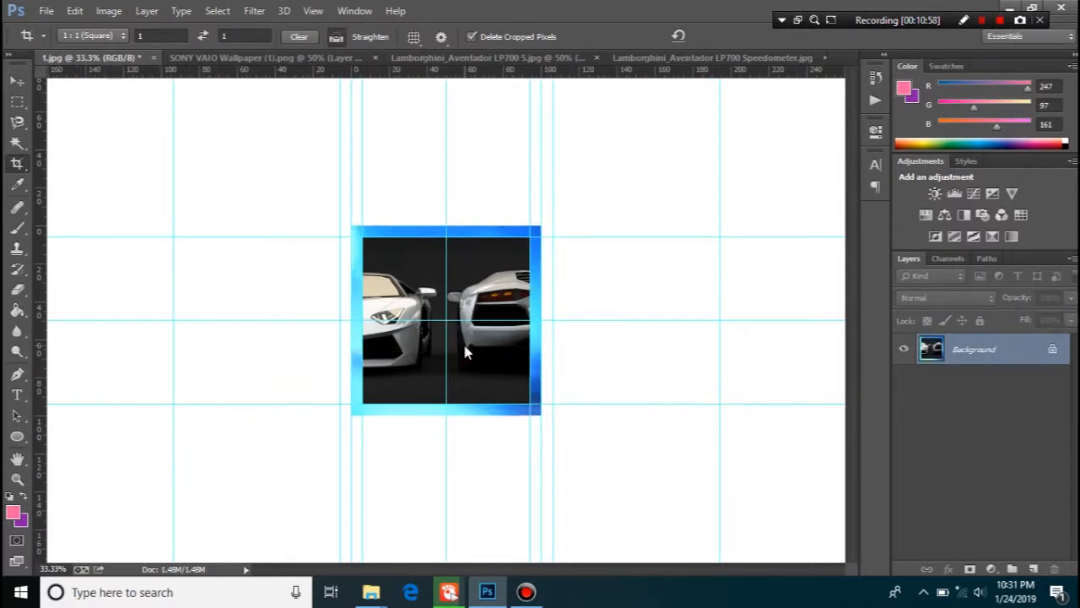
# Save the cropped middle square as a JPEG named 2 with the offered quality options
pyautogui.hotkey('ctrl', 'shift', 's')
pyautogui.click(349, 317)
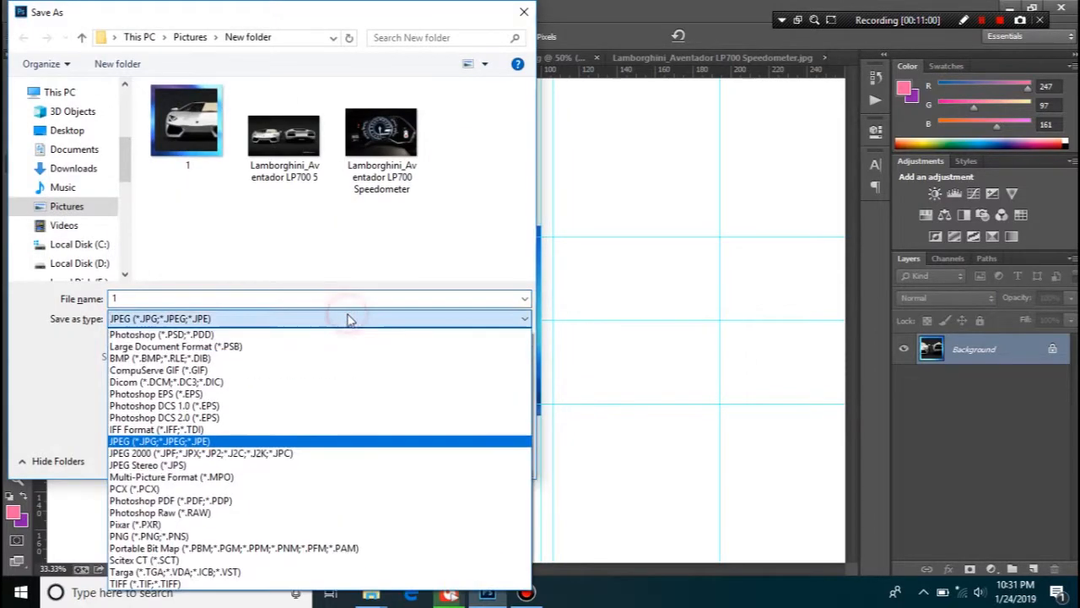
pyautogui.click(366, 300)
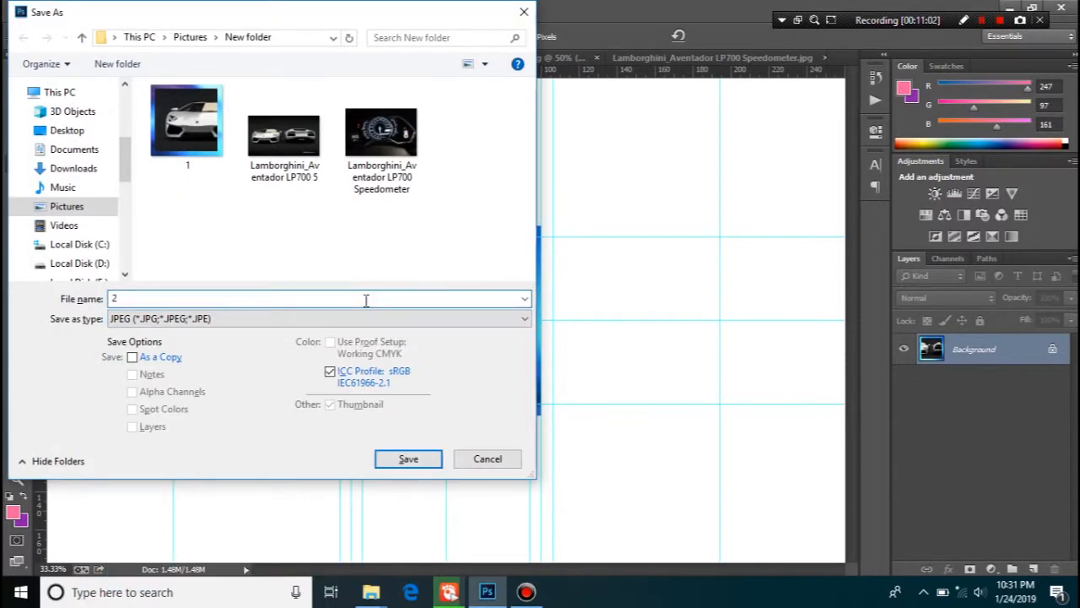
pyautogui.press('Return')
pyautogui.press('Return')
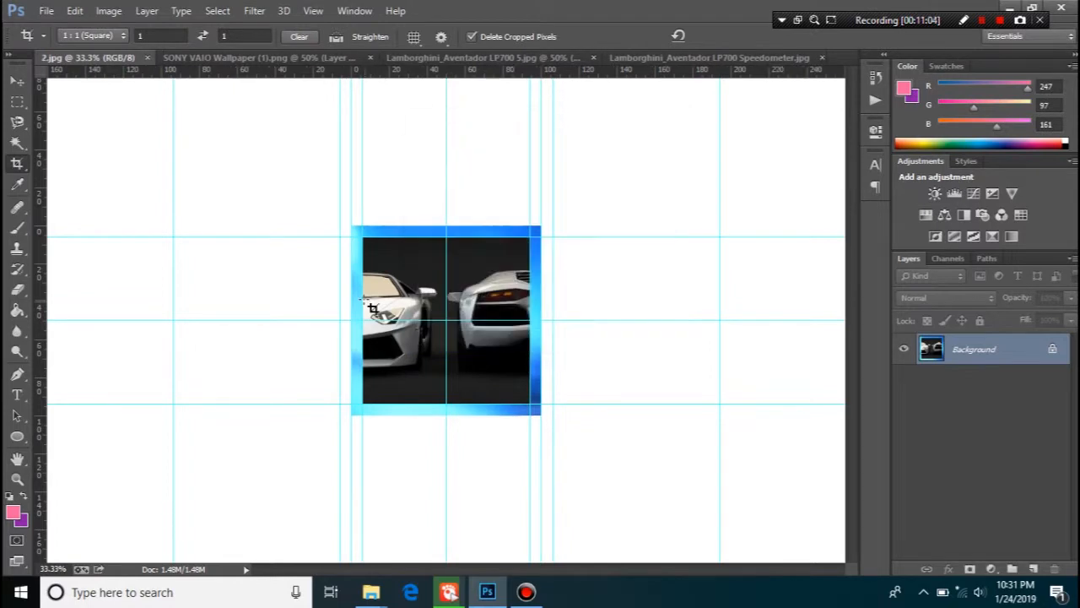
# Undo the middle-frame crop and crop the full banner to its right square at 1:1
pyautogui.hotkey('ctrl', 'z')
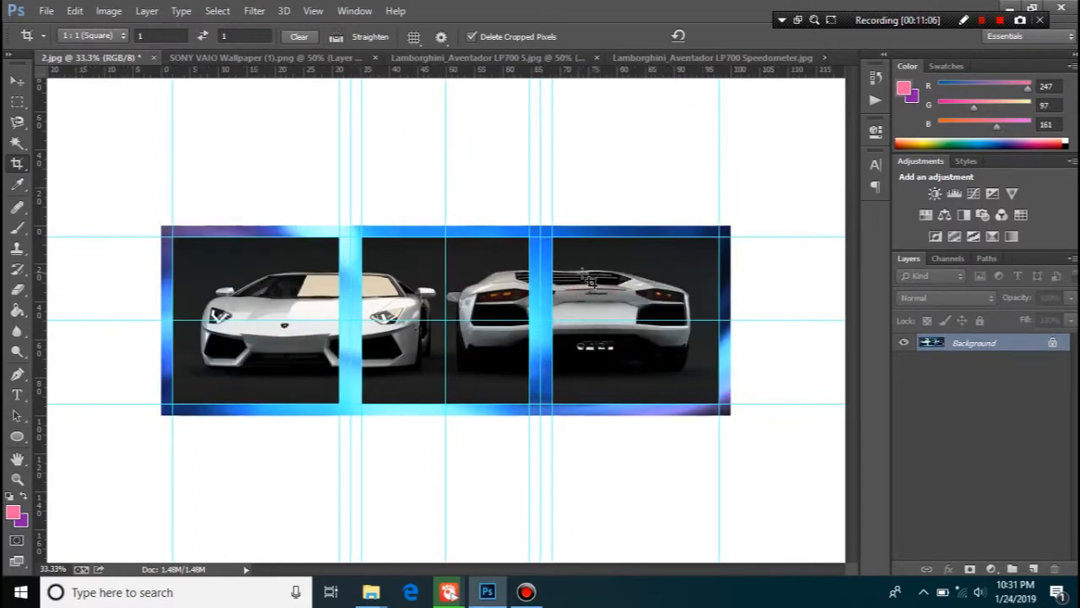
pyautogui.click(617, 279)
pyautogui.moveTo(523, 306); pyautogui.dragTo(323, 306)
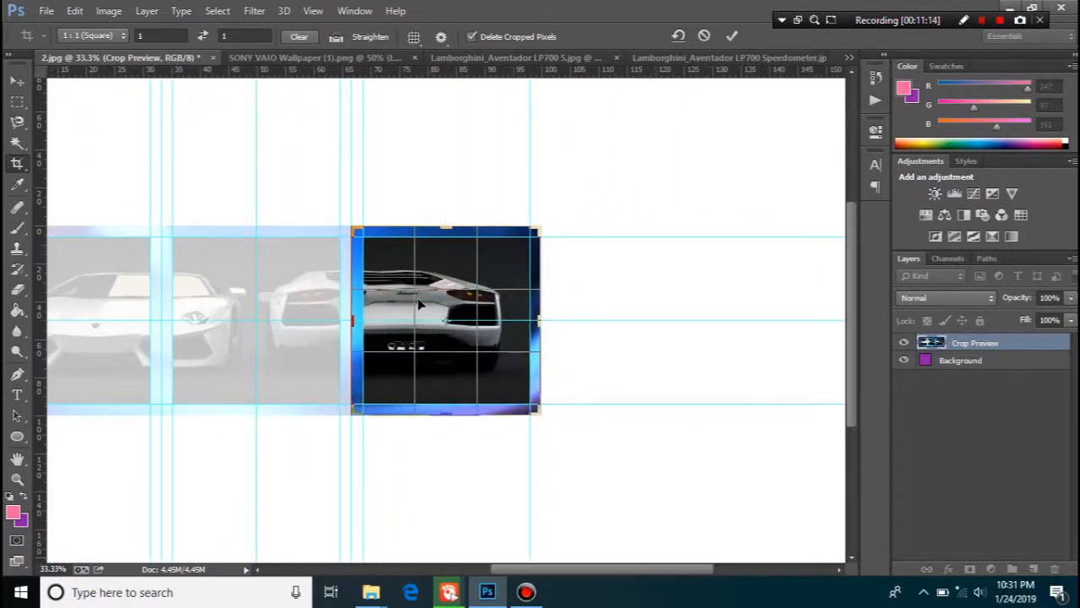
pyautogui.press('Return')
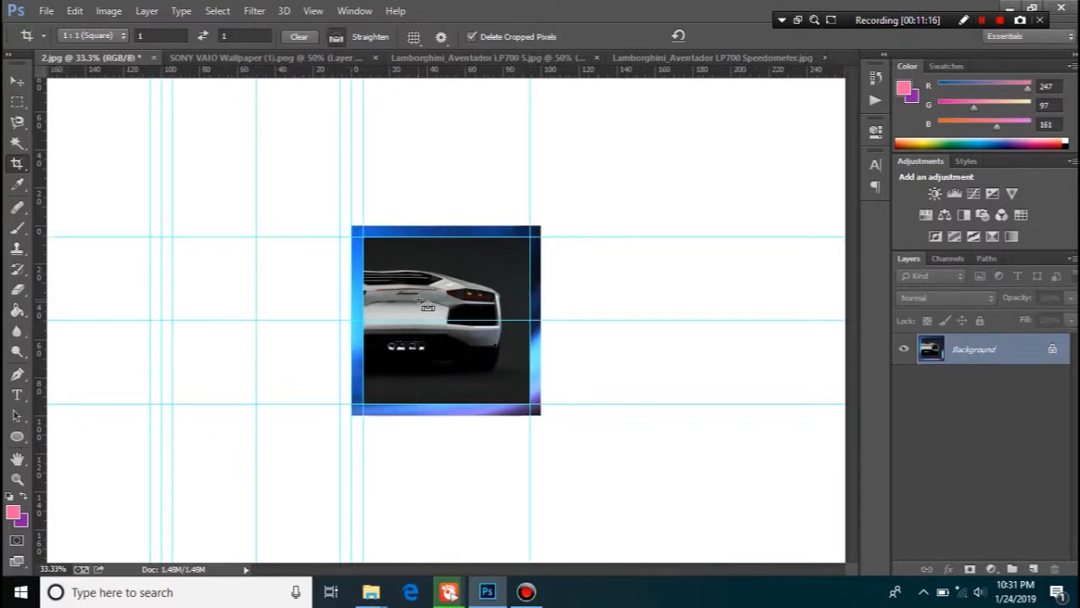
# Save the cropped right square as a JPEG named 3 and undo the crop to restore the full banner
pyautogui.hotkey('ctrl', 'shift', 's')
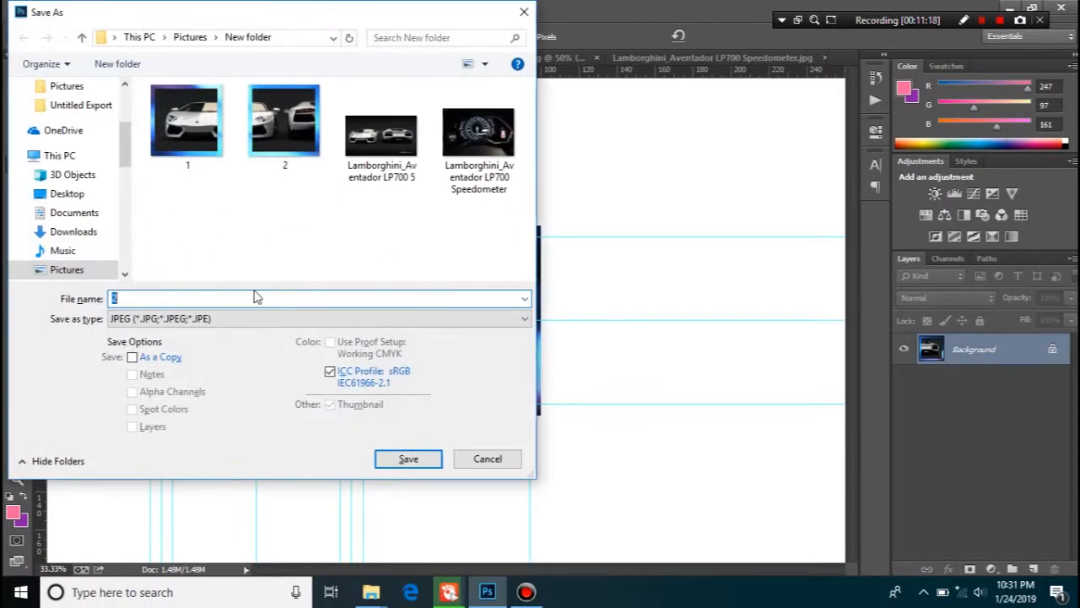
pyautogui.press('Return')
pyautogui.press('Return')
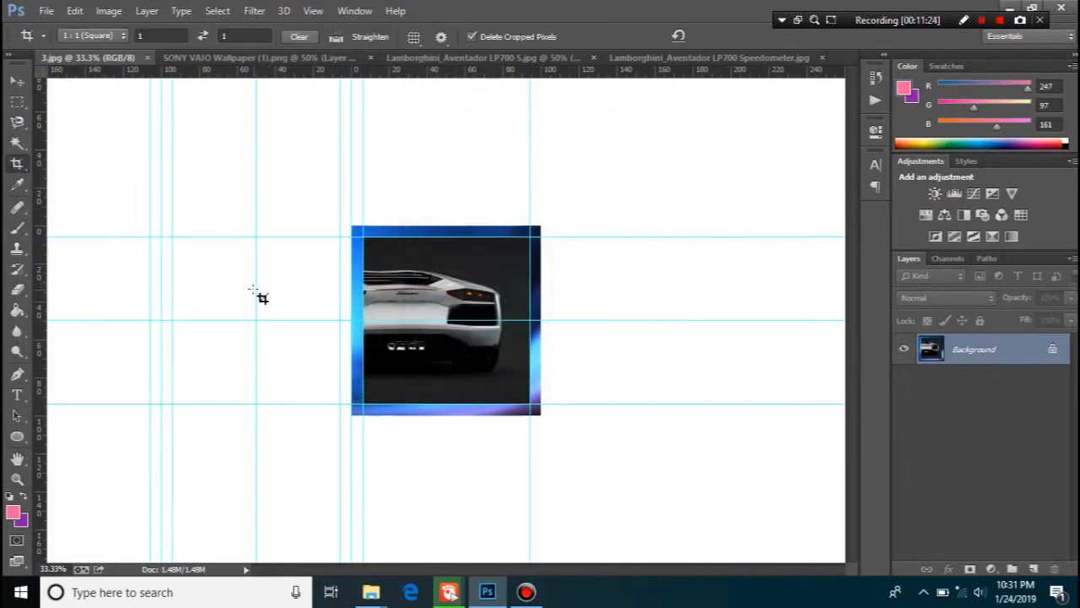
pyautogui.hotkey('ctrl', 'z')
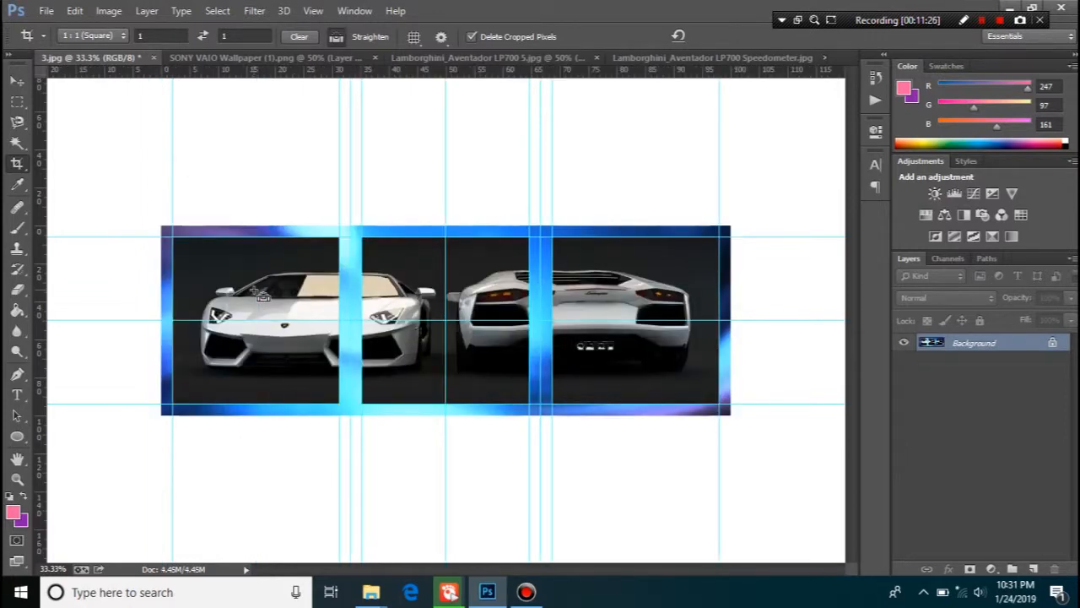
# Undo the flattening to restore the separate layers and hide Layer 4 so the speedometer fills the middle frame
pyautogui.hotkey('ctrl', 'alt', 'z')
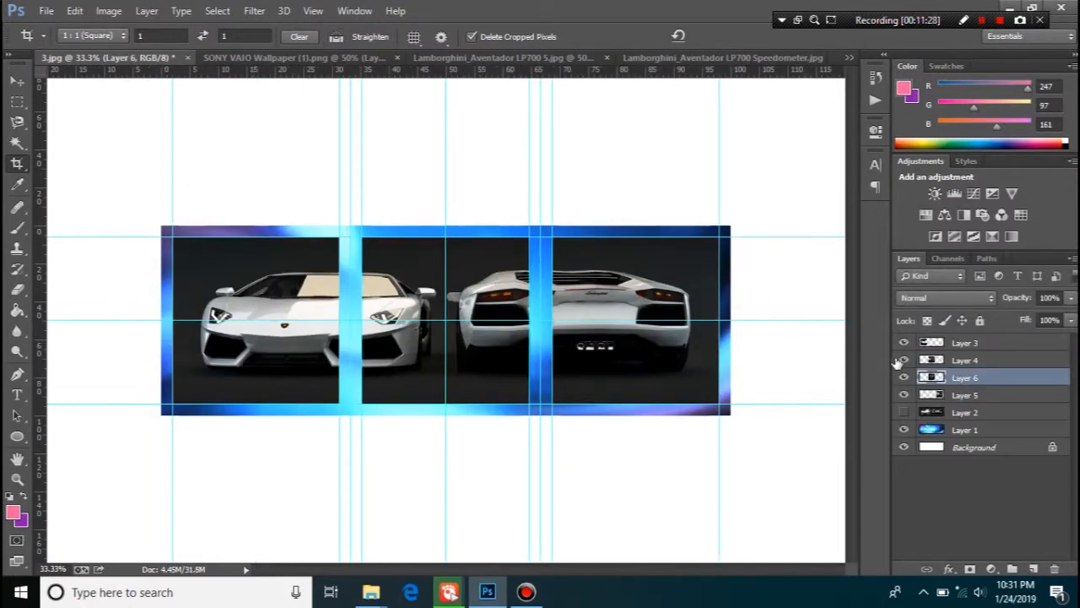
pyautogui.click(904, 360)
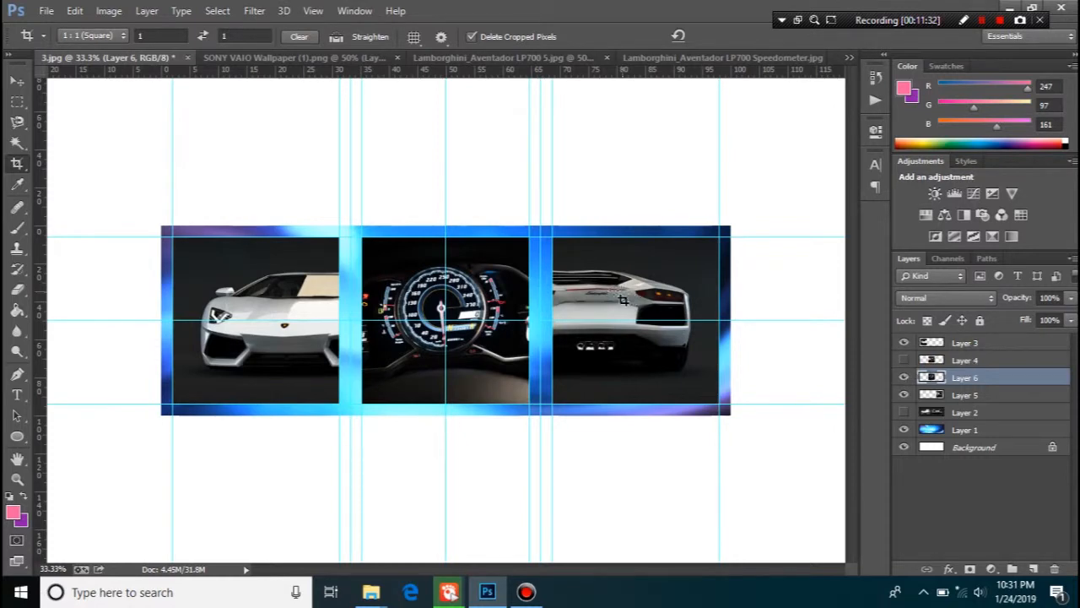
# Flatten the image, discarding the hidden layers, and crop the banner to its middle speedometer square at 1:1
pyautogui.click(159, 10)
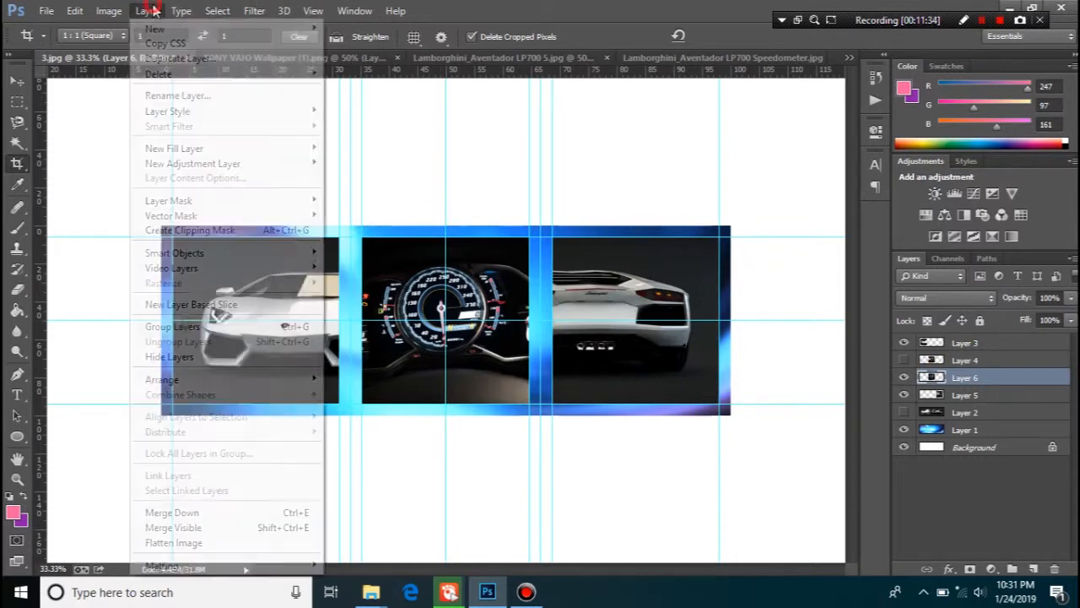
pyautogui.click(174, 543)
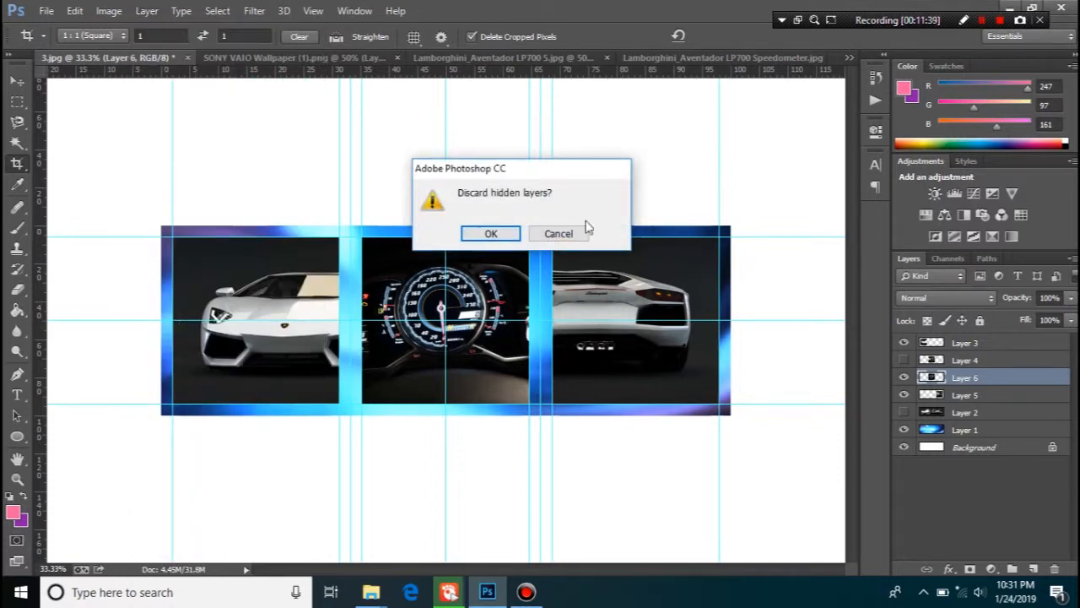
pyautogui.press('Return')
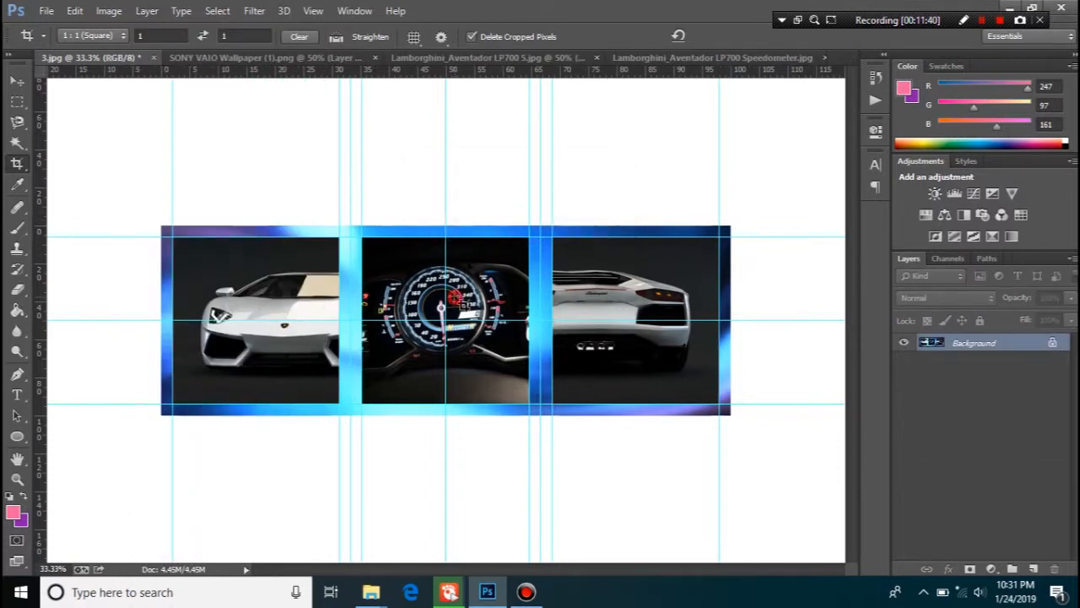
pyautogui.click(455, 297)
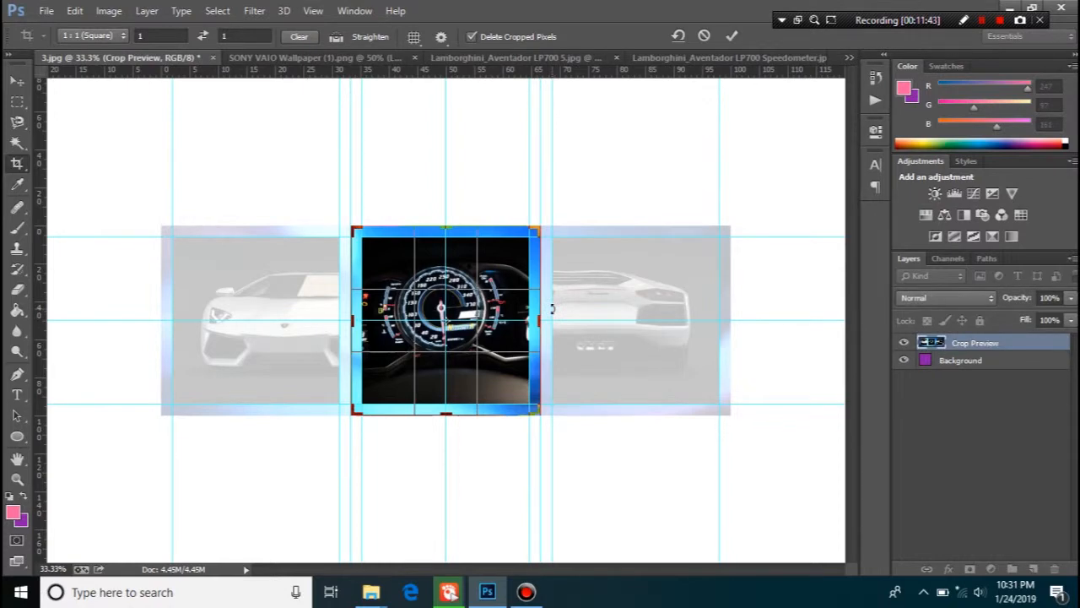
pyautogui.press('Return')
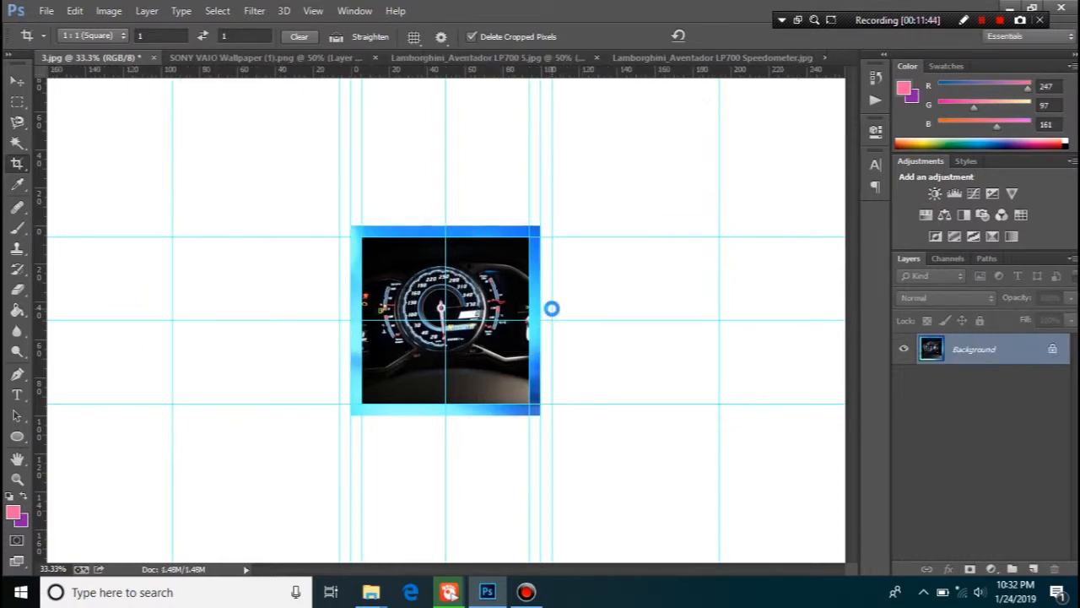
# Save the cropped speedometer square as a JPEG named 2A with the offered quality options and undo the crop
pyautogui.hotkey('ctrl', 'shift', 's')
pyautogui.write('2_')
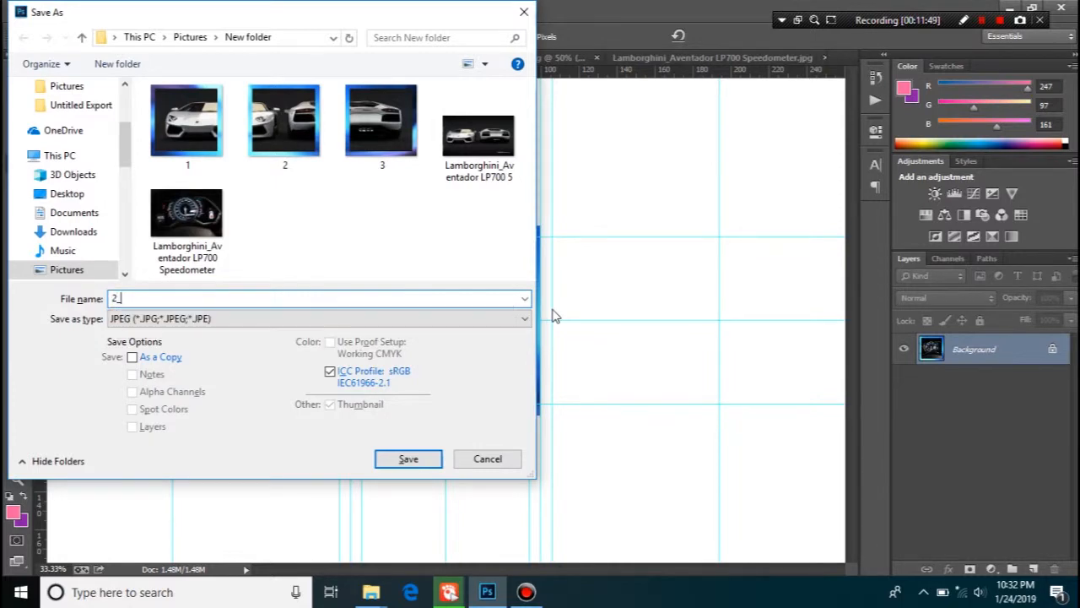
pyautogui.write('a')
pyautogui.press('Return')
pyautogui.press('Return')
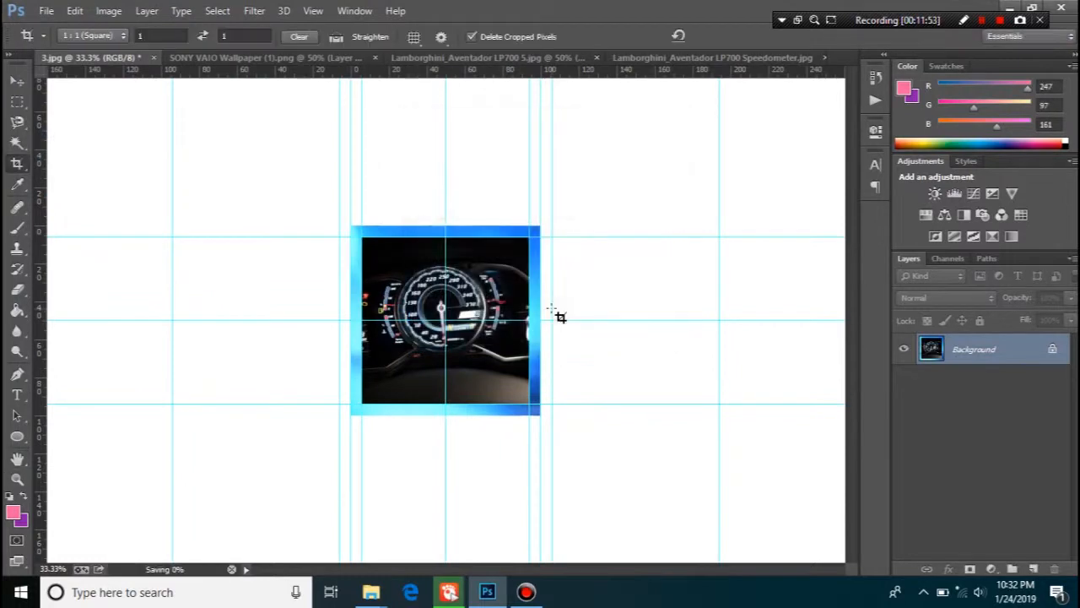
pyautogui.hotkey('ctrl', 'z')
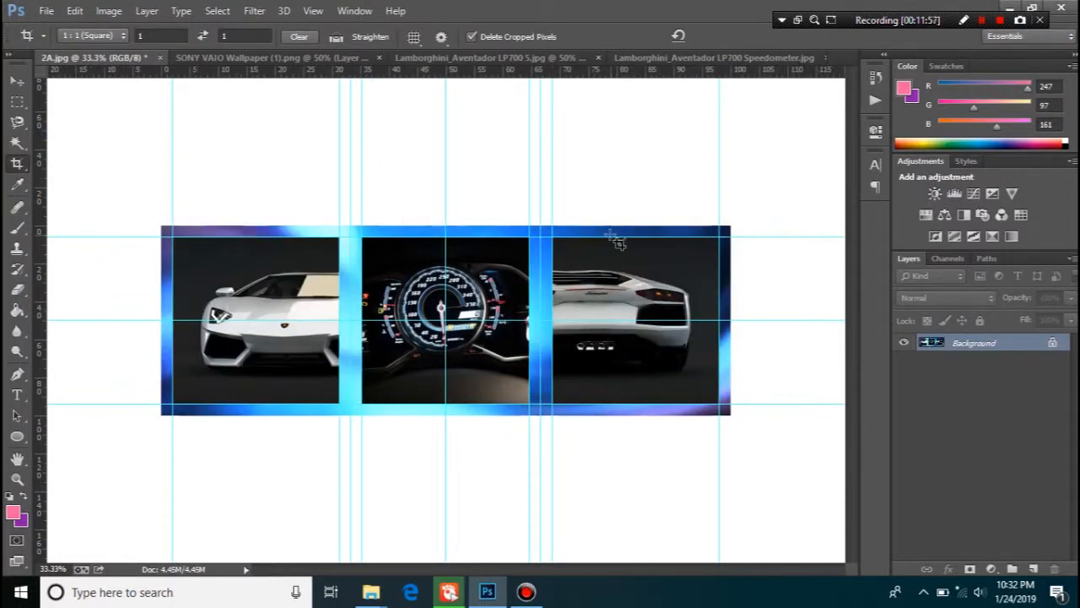
# Switch to the New folder window in File Explorer and review the exported squares 1, 2, 2A and 3 in Photos
pyautogui.moveTo(373, 594)
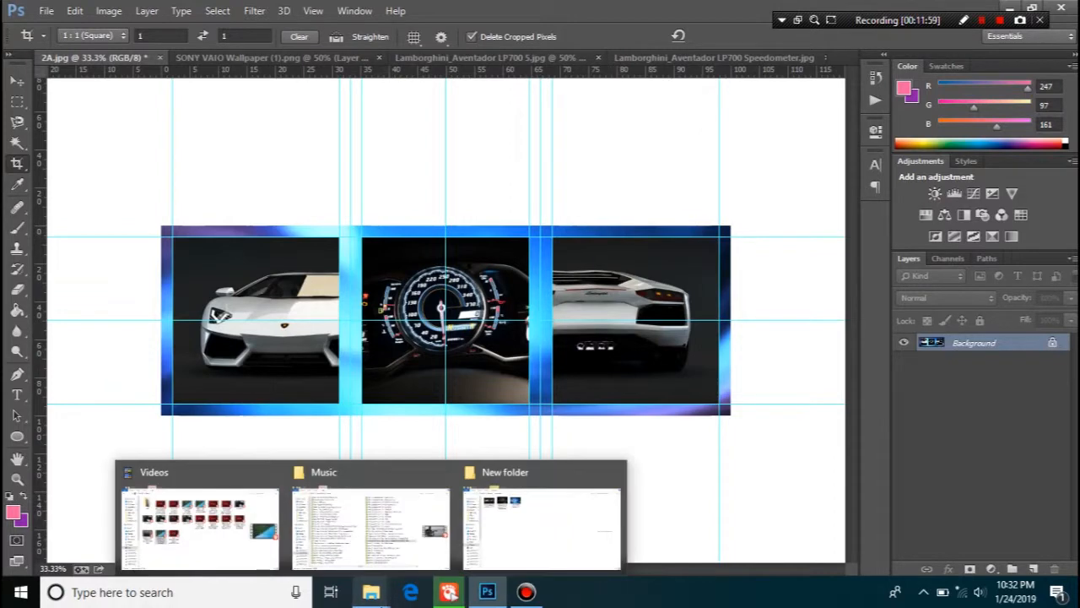
pyautogui.click(508, 530)
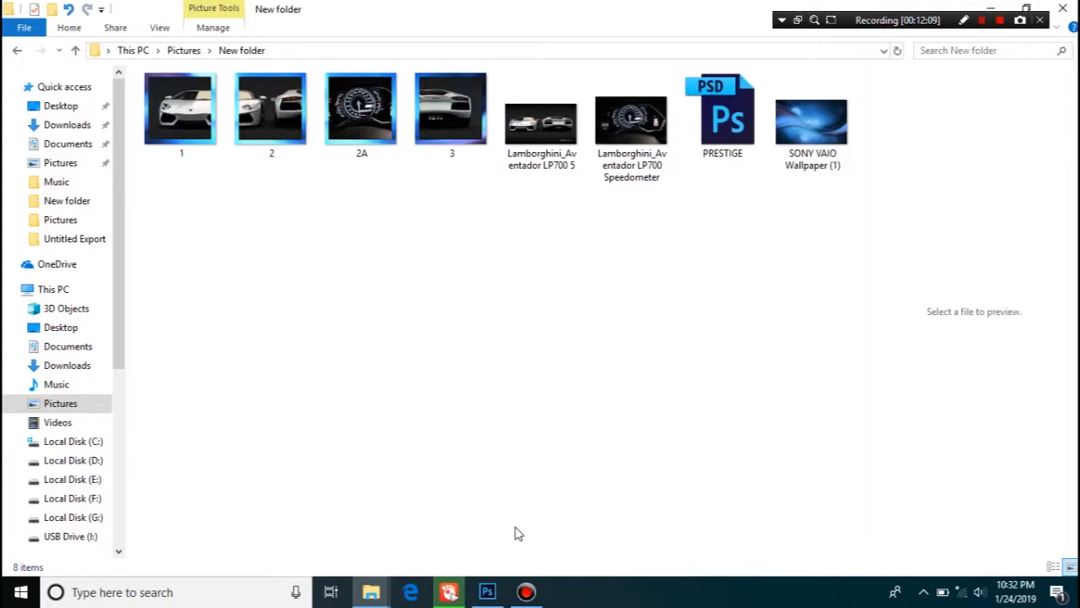
pyautogui.click(178, 105)
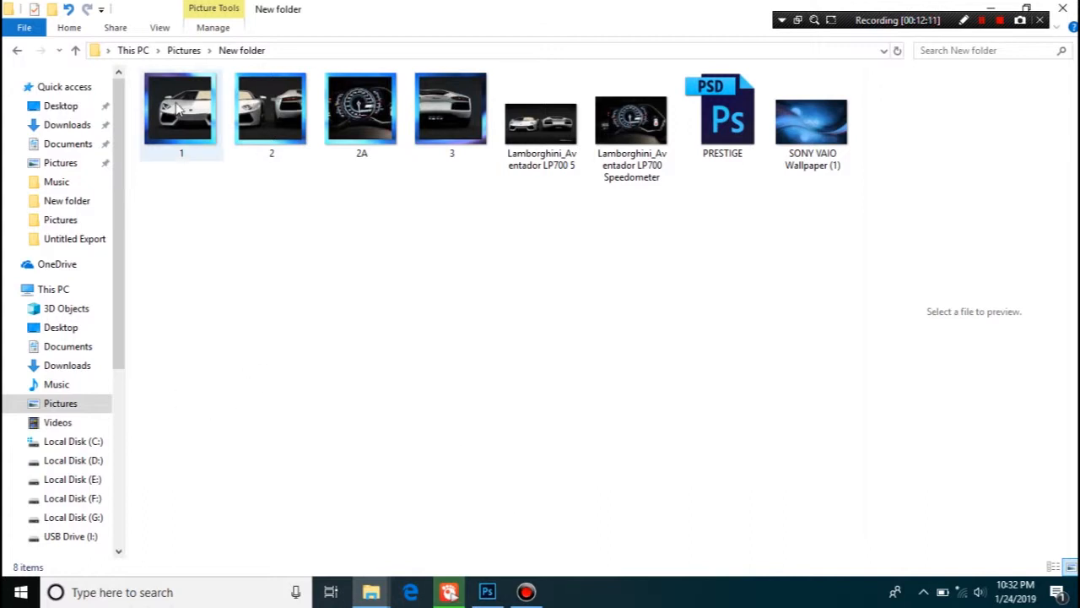
pyautogui.doubleClick(178, 103)
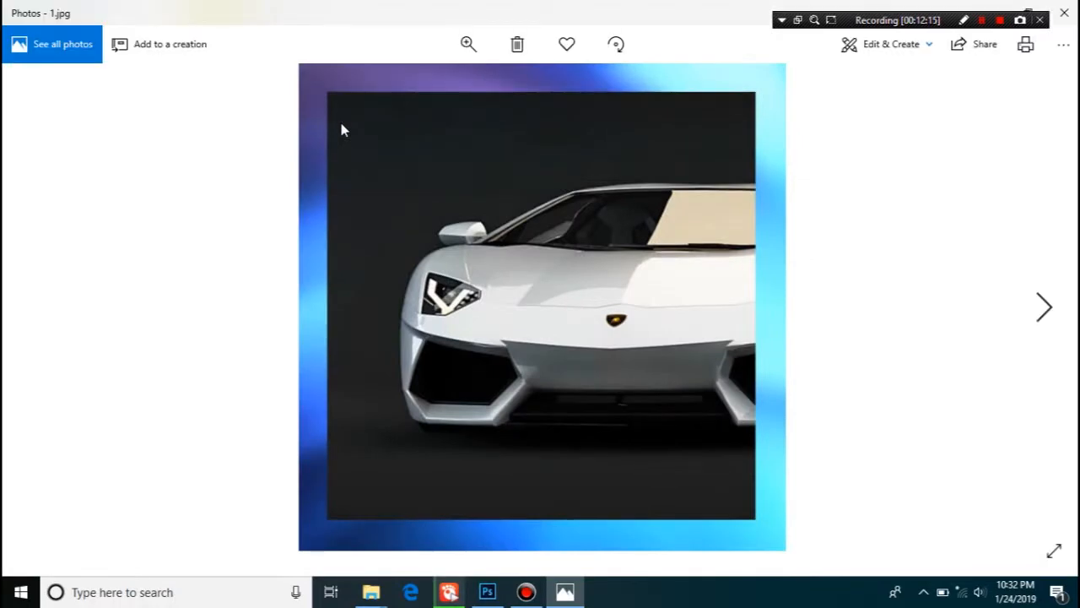
pyautogui.press('Right')
pyautogui.press('Right')
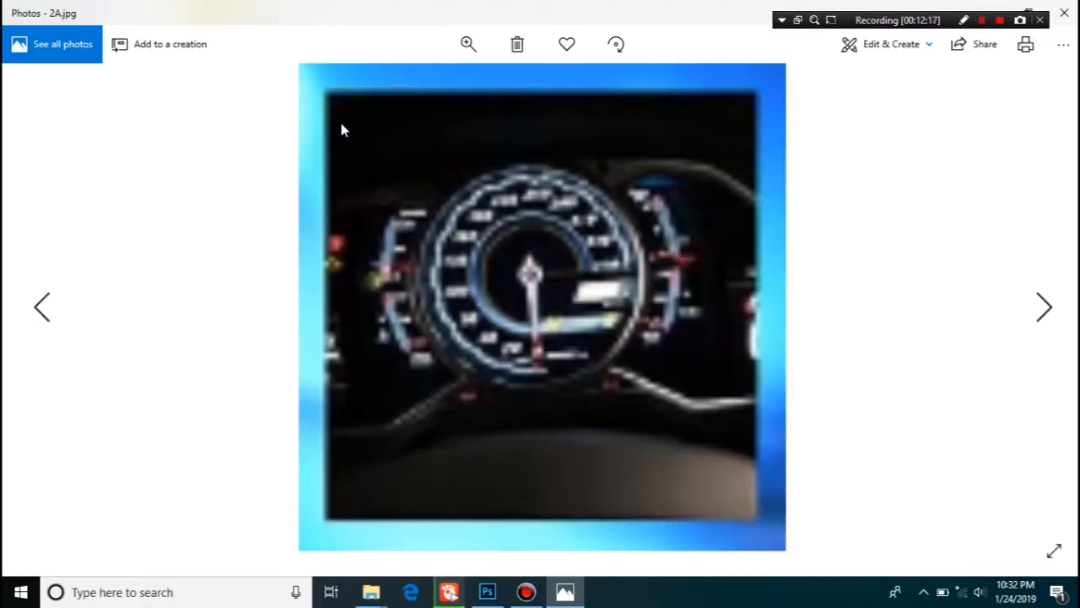
pyautogui.press('Right')
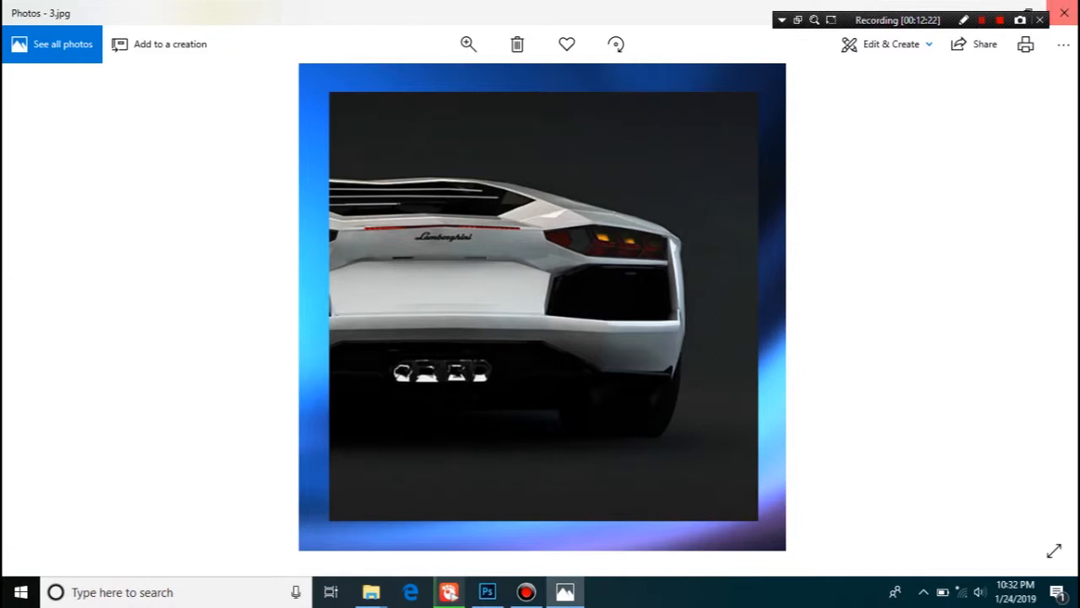
pyautogui.click(1064, 13)
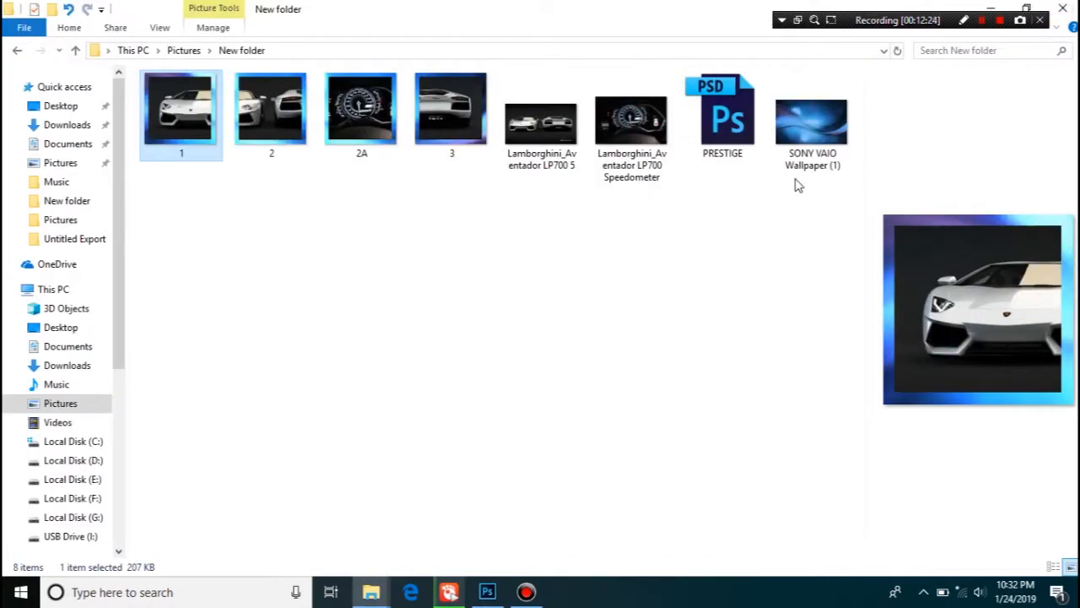
pyautogui.click(991, 8)
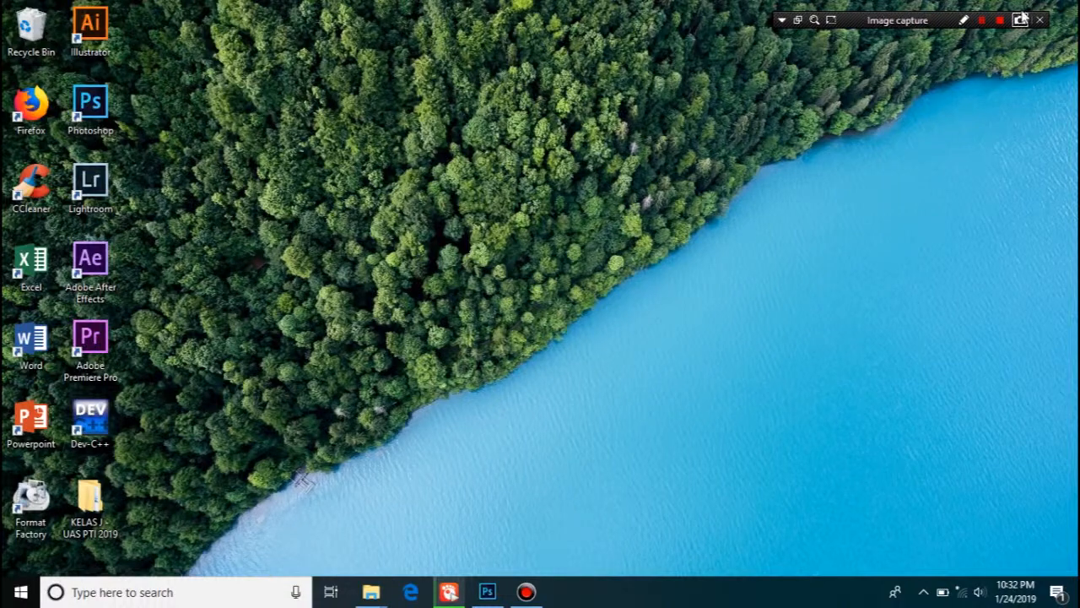